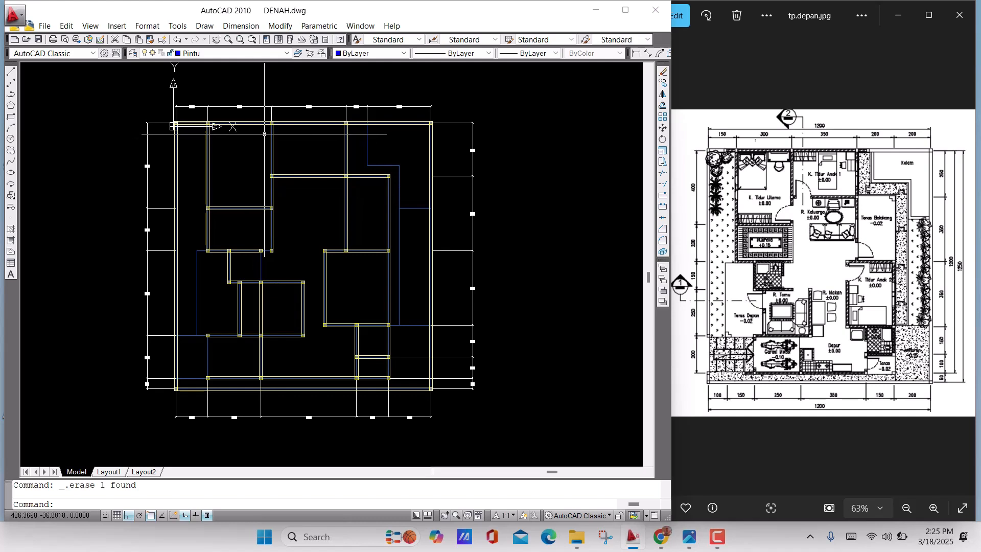
scroll(278, 142, up, 3)
middle_drag(278, 142, 163, 208)
scroll(271, 208, down, 2)
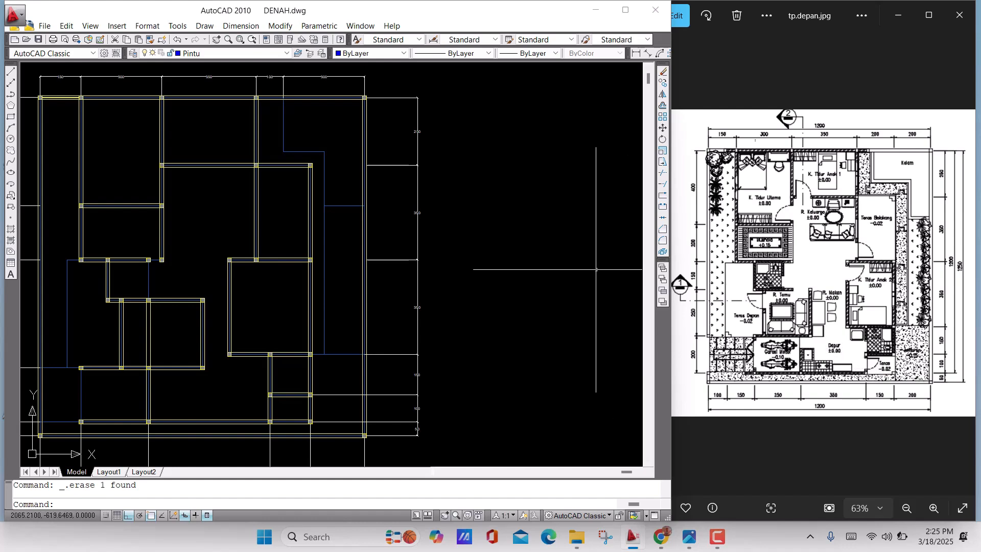
click(504, 203)
click(446, 210)
middle_drag(412, 213, 335, 217)
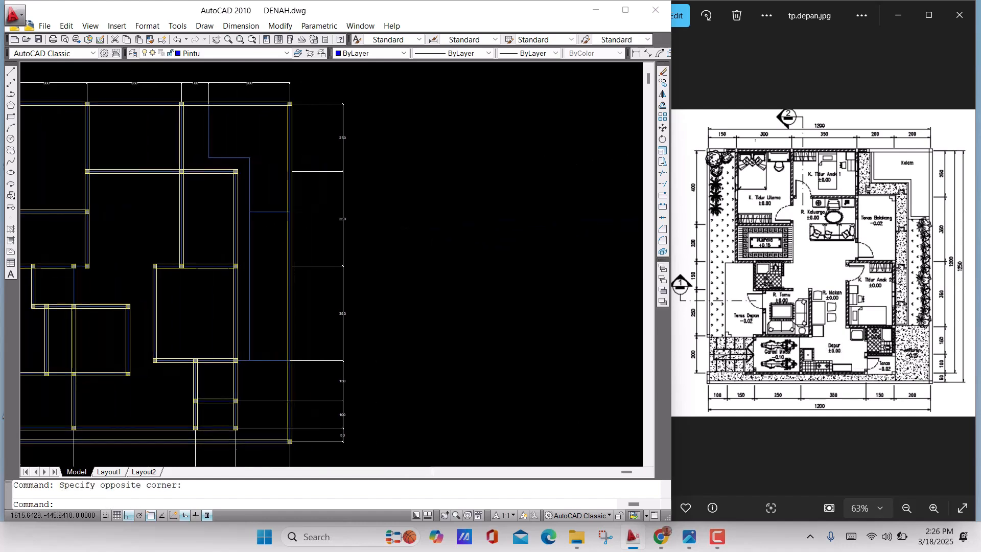
Review the drawing's layers in the layer list and the Layer Properties Manager
click(283, 53)
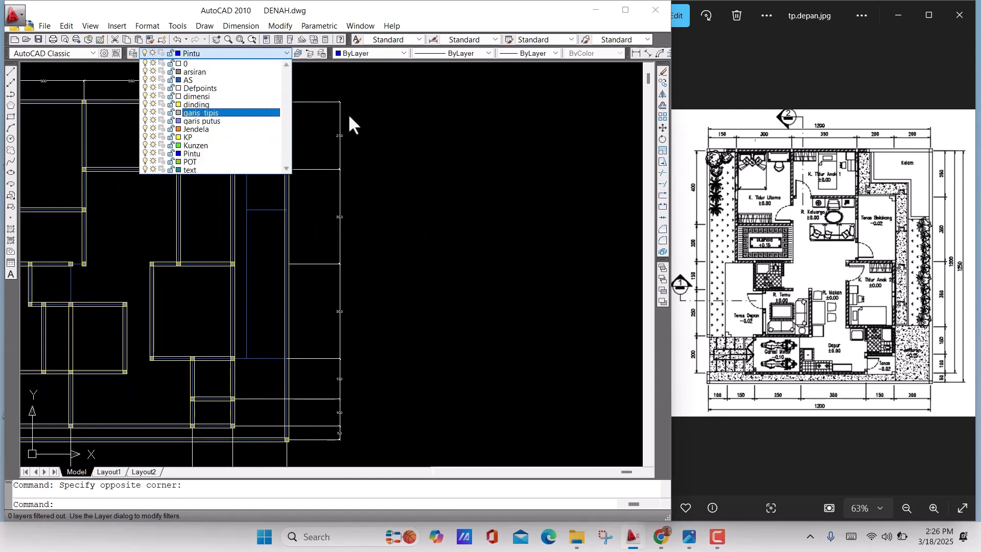
click(436, 109)
click(377, 126)
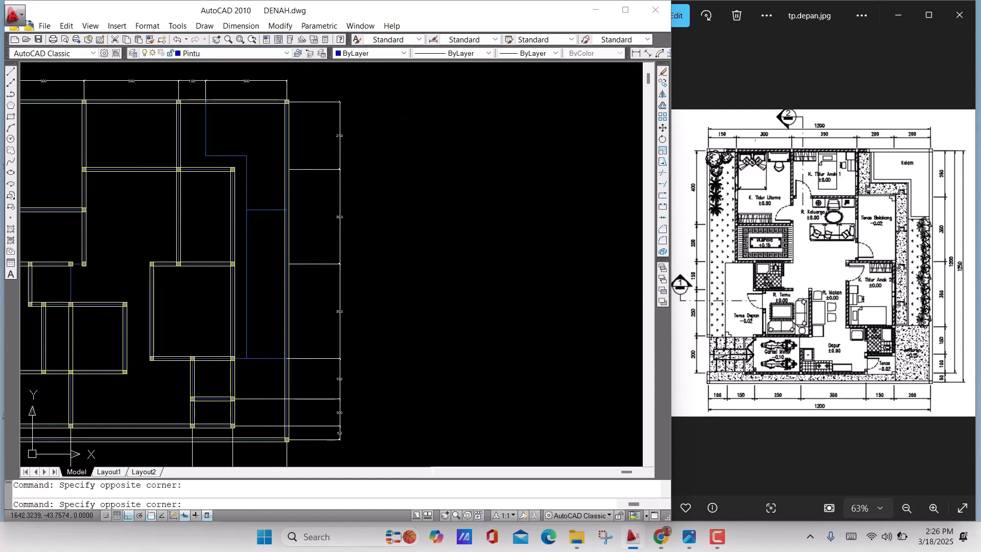
click(399, 101)
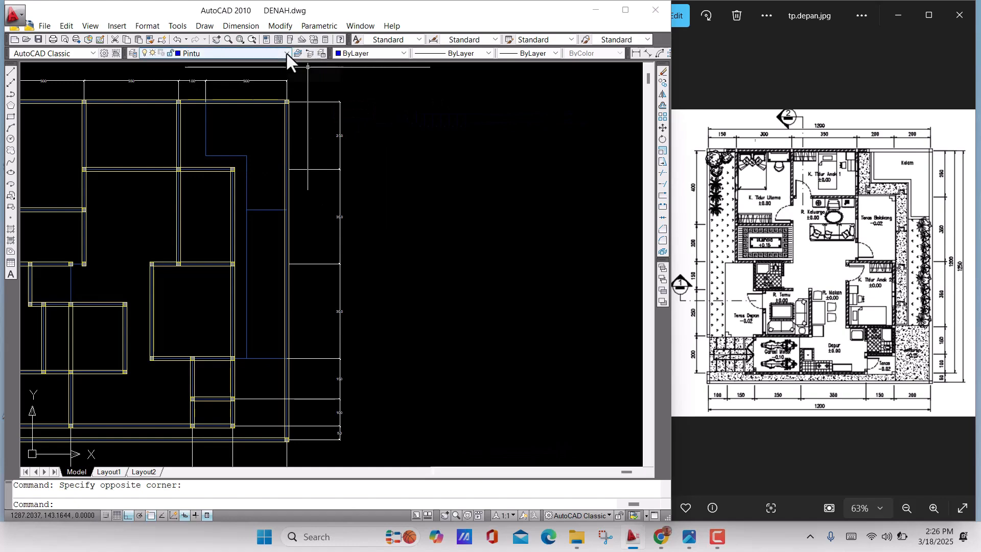
click(287, 53)
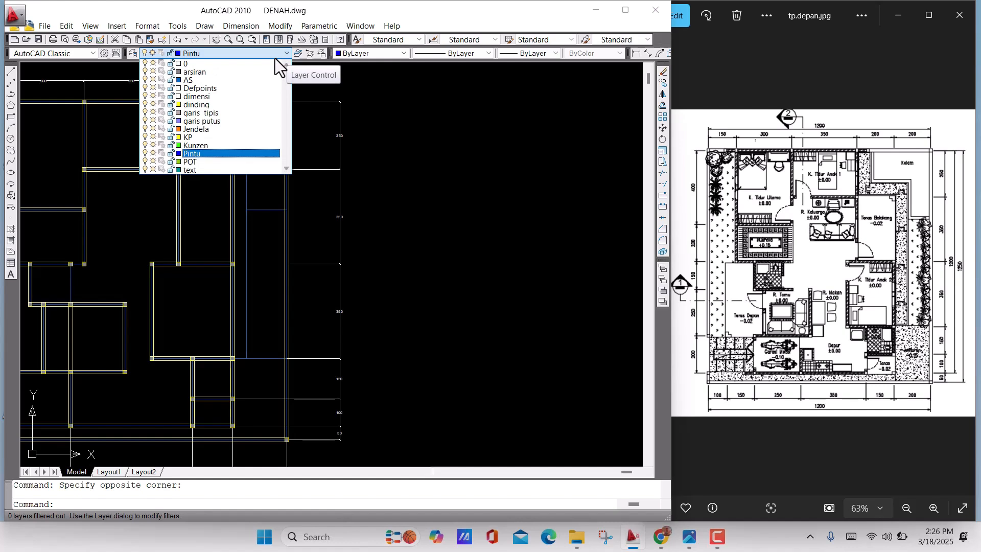
click(477, 167)
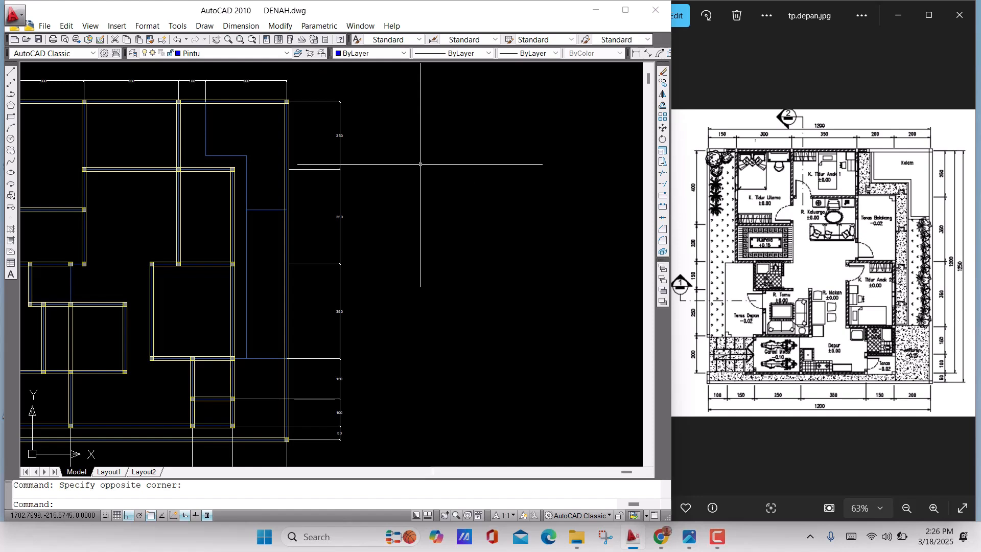
text(la)
key(Return)
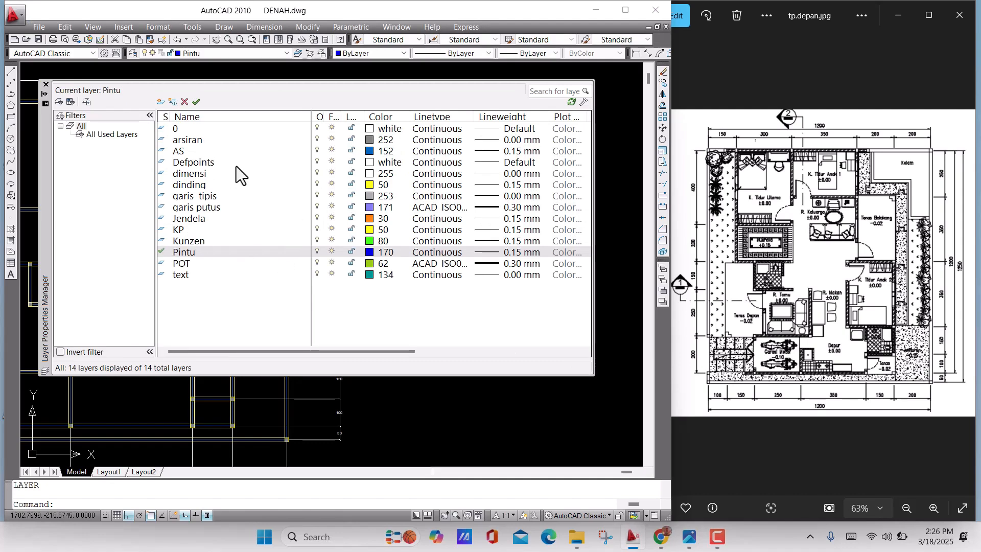
click(46, 85)
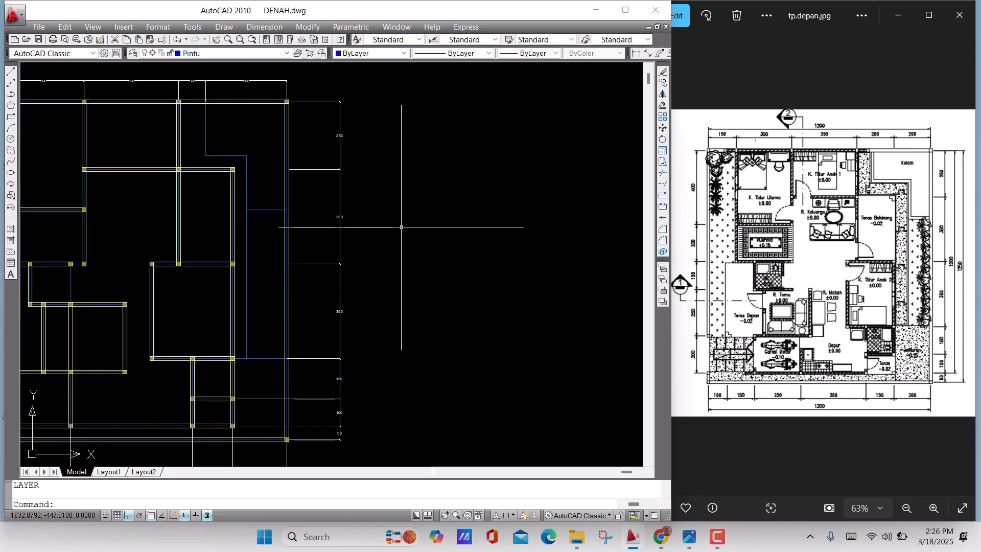
Make Kunzen the current layer and draw a 5 by 15 rectangle in the empty area beside the floor plan
click(251, 54)
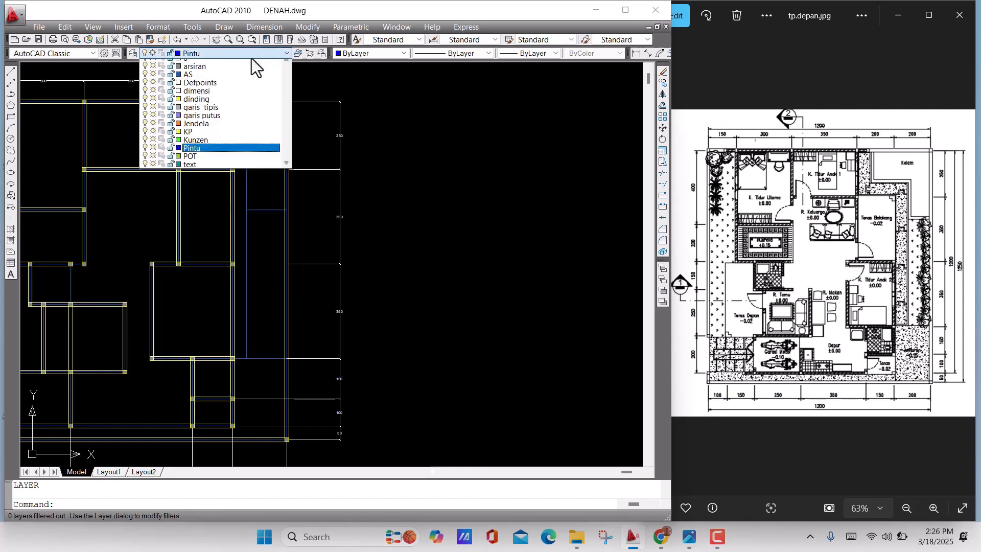
click(217, 149)
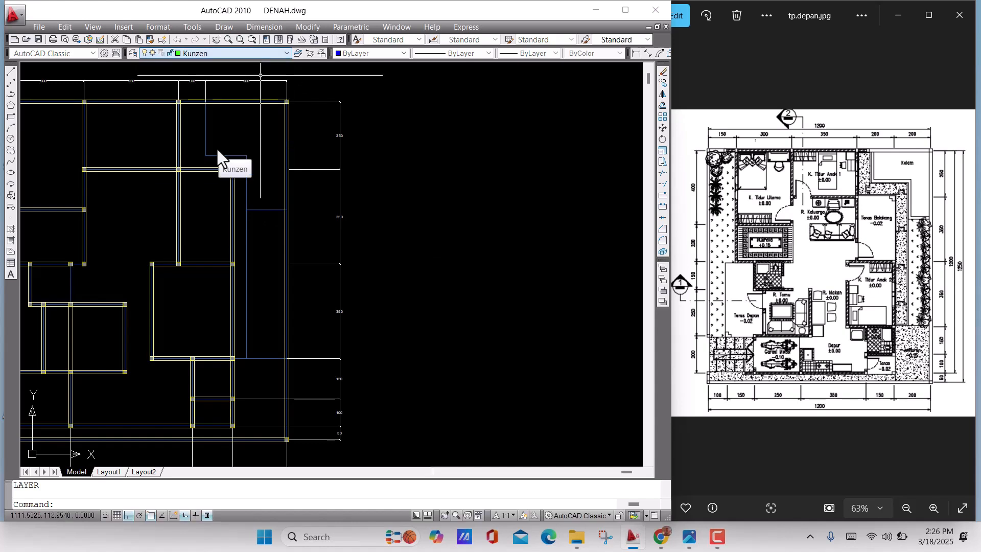
middle_drag(522, 231, 413, 218)
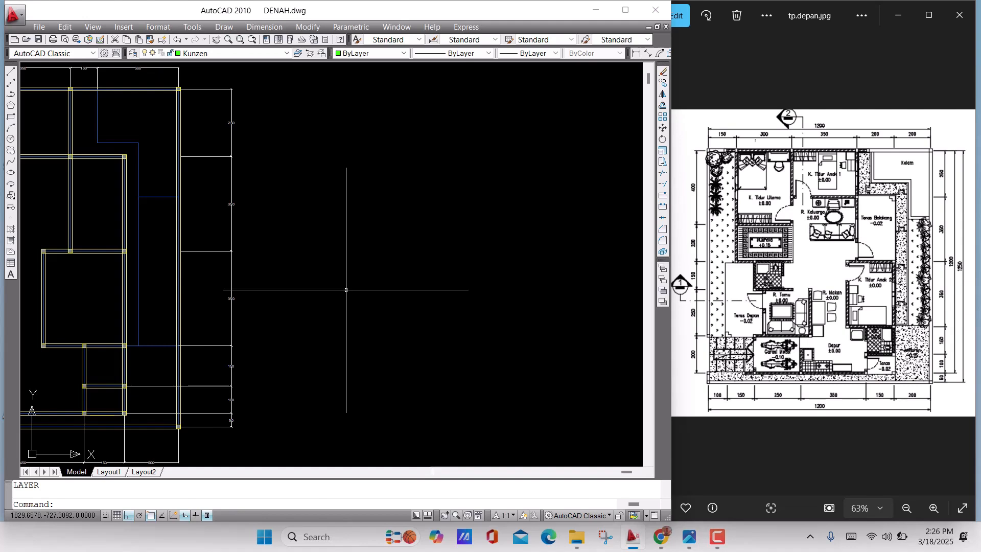
click(11, 117)
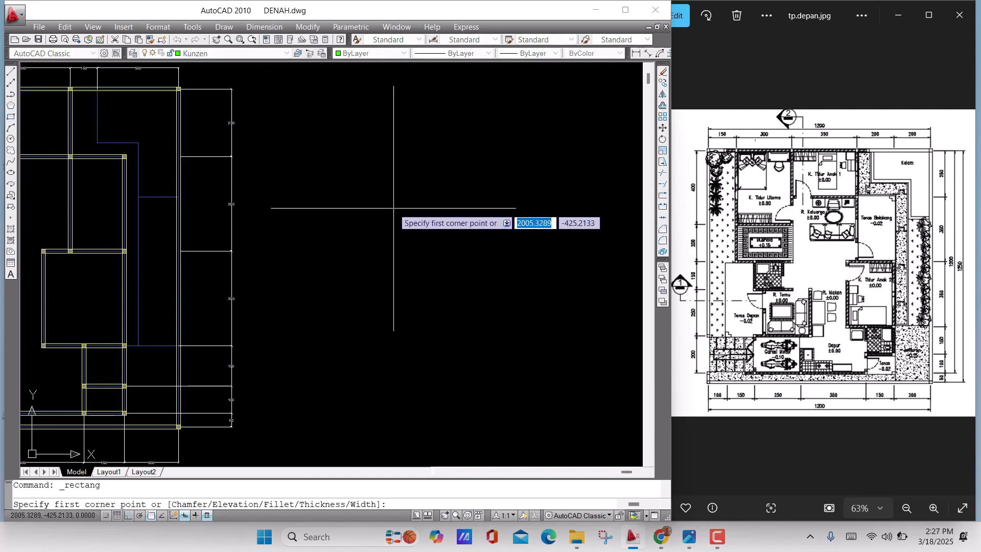
click(375, 205)
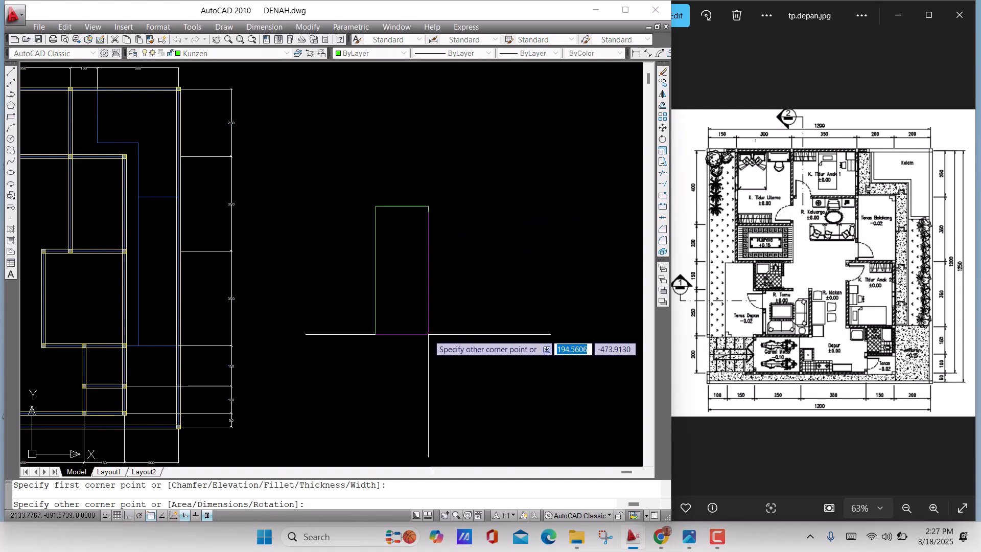
text(5)
key(Tab)
text(15)
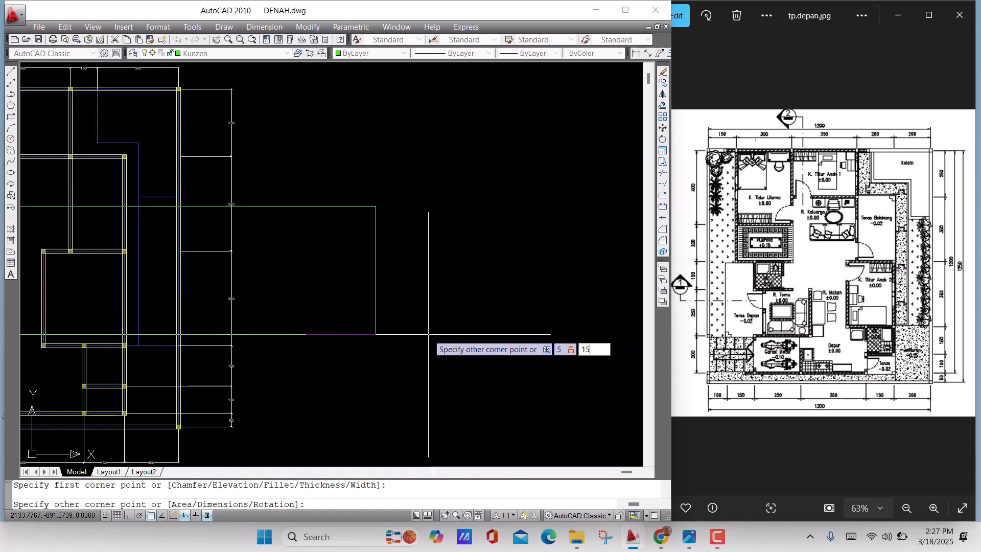
key(Return)
scroll(358, 190, up, 6)
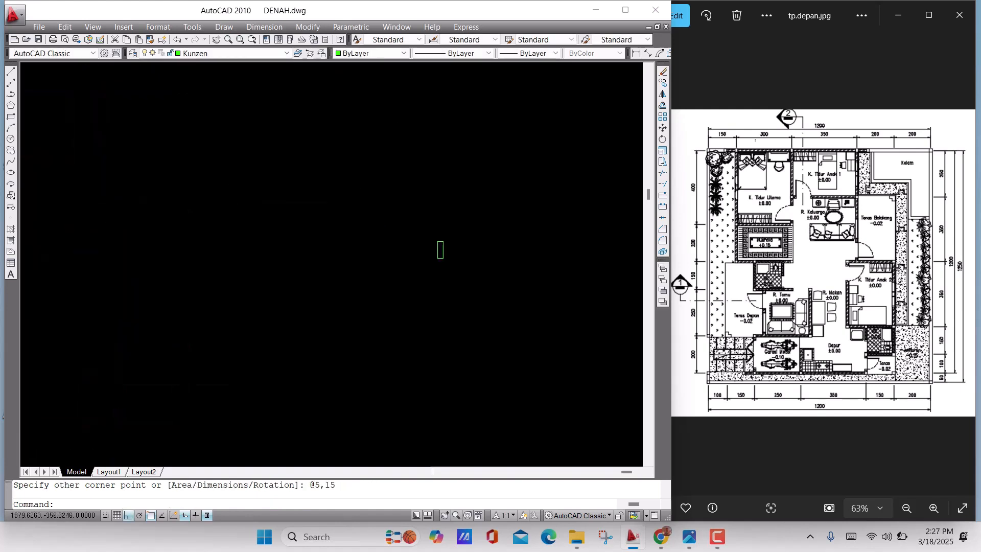
middle_drag(416, 229, 384, 139)
scroll(302, 236, down, 5)
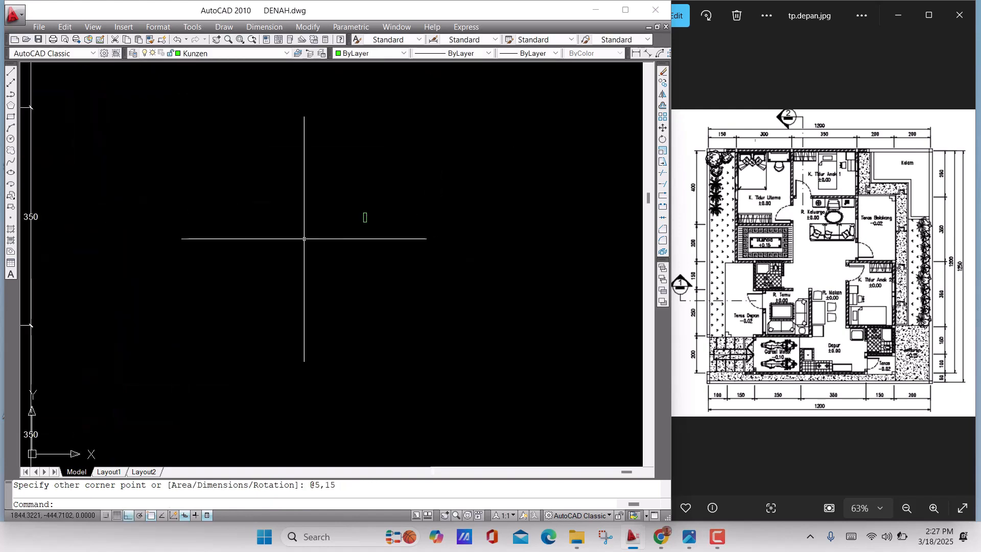
scroll(186, 222, up, 6)
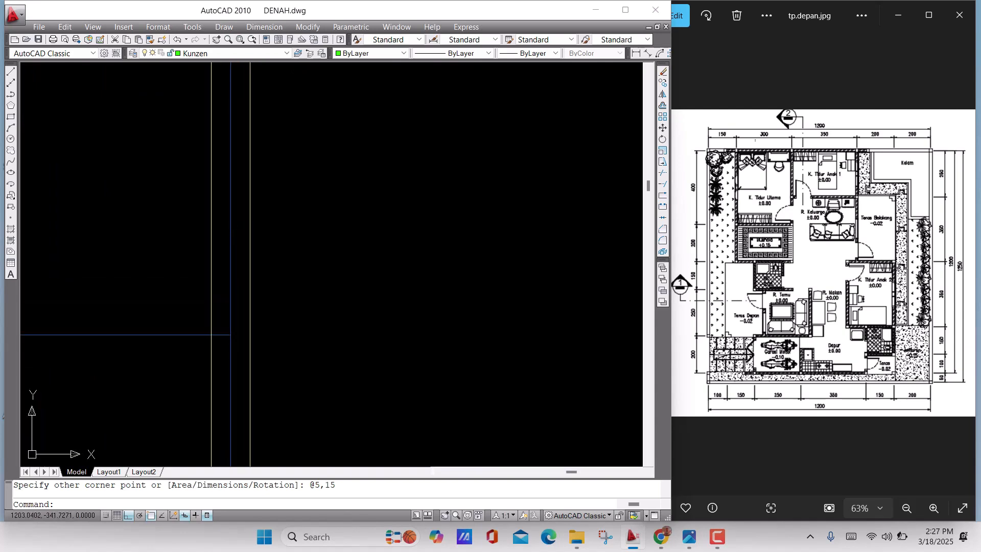
scroll(215, 228, down, 6)
middle_drag(246, 228, 75, 253)
scroll(450, 266, down, 2)
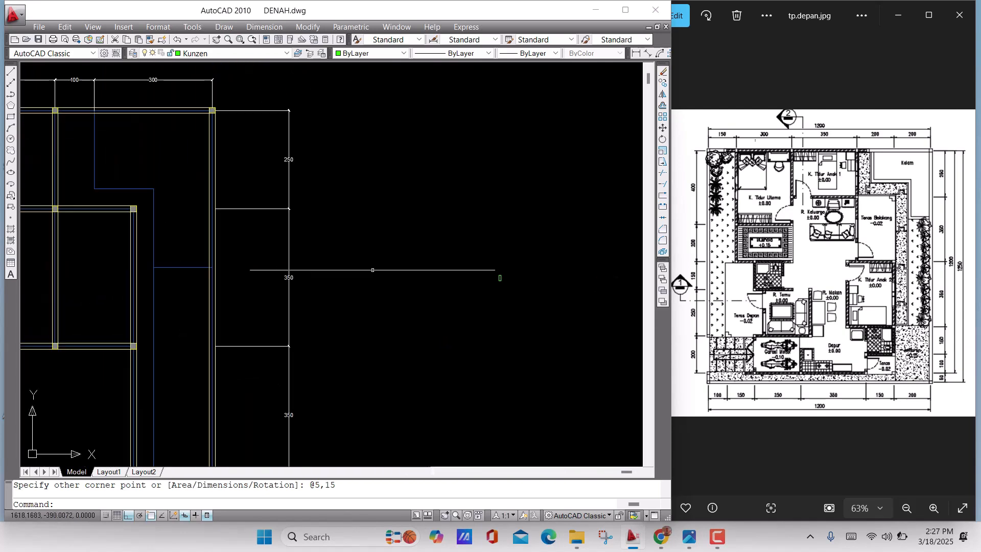
Draw lines from the rectangle's upper right corner, 2 units left, 4 units down and back to the right edge, outlining a notch
middle_drag(449, 270, 358, 250)
scroll(413, 265, up, 9)
scroll(470, 271, up, 3)
middle_drag(281, 183, 307, 254)
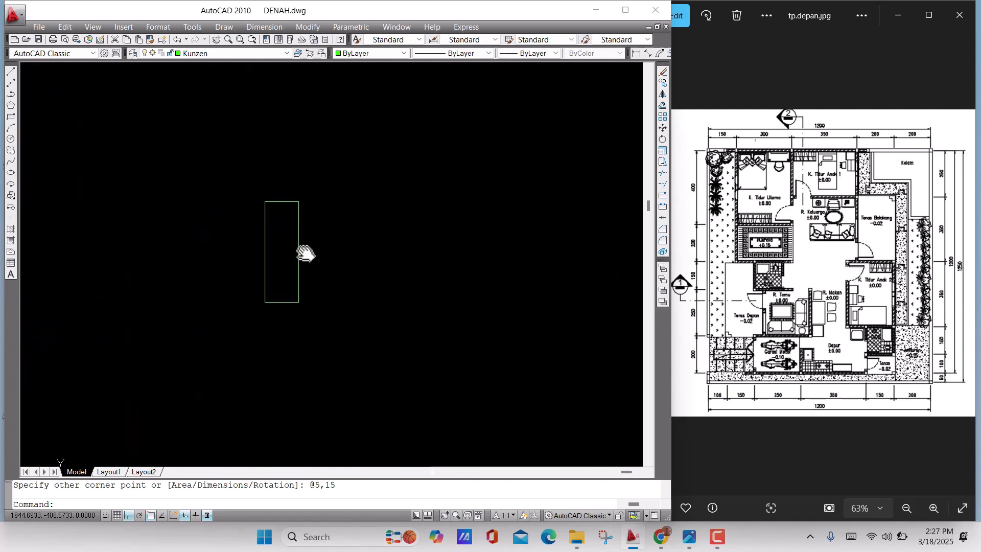
text(l)
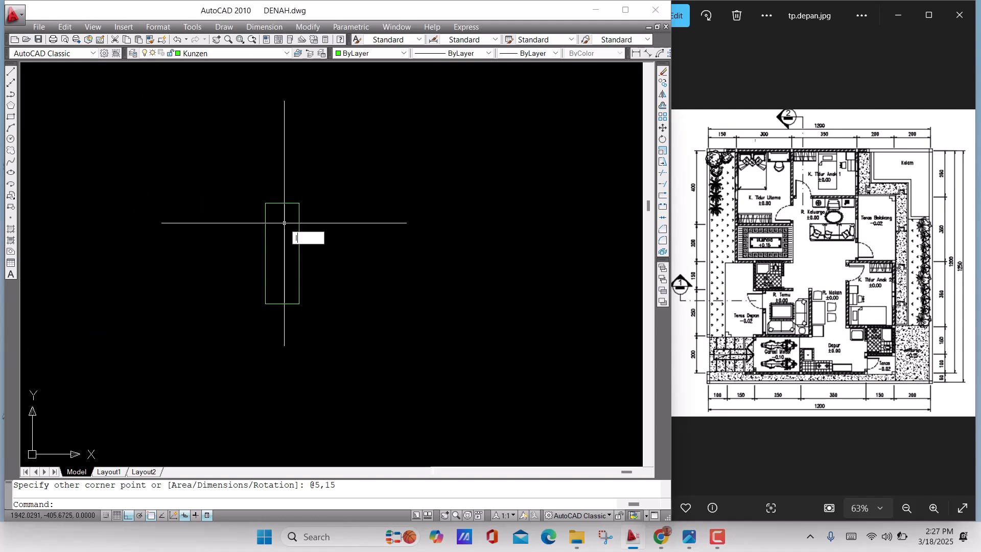
key(Return)
click(265, 303)
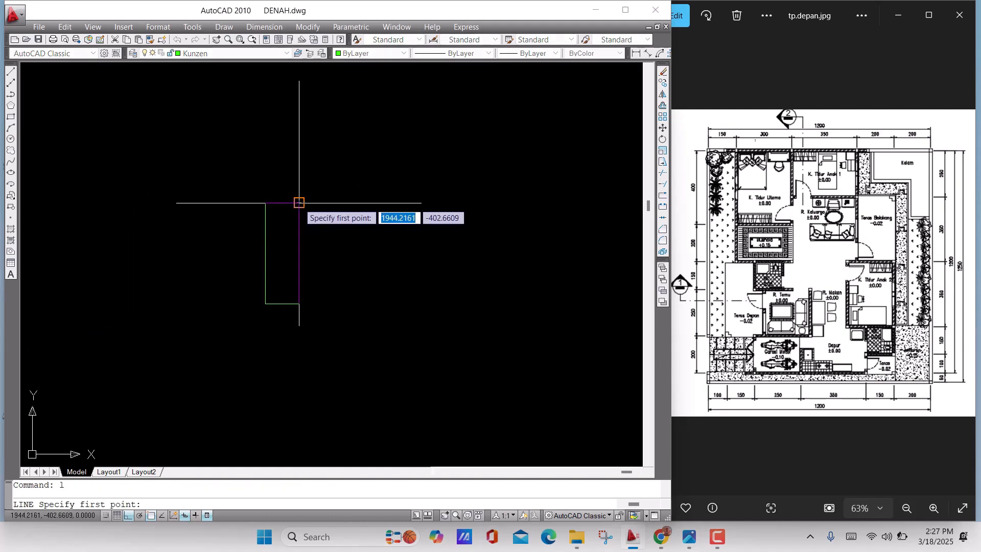
scroll(275, 206, up, 3)
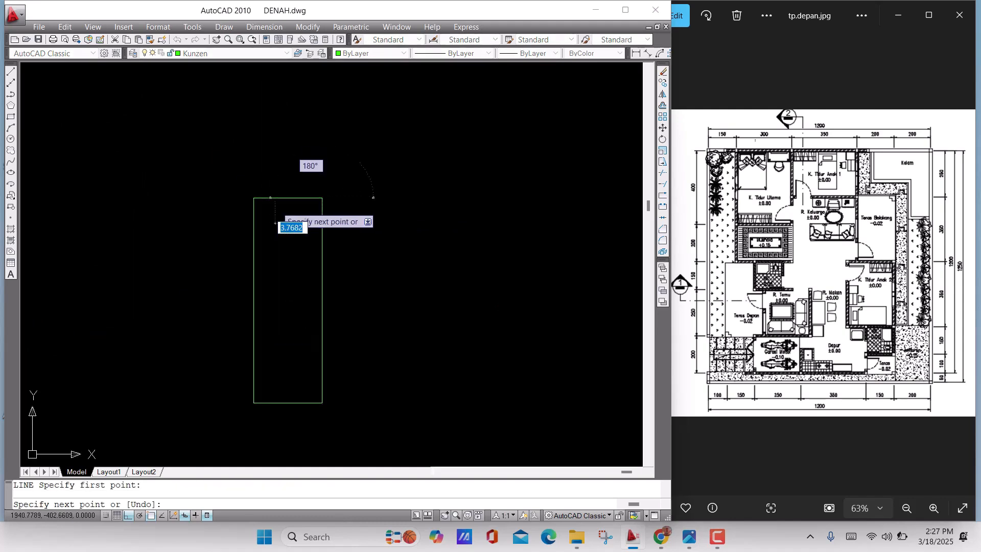
text(2)
key(Return)
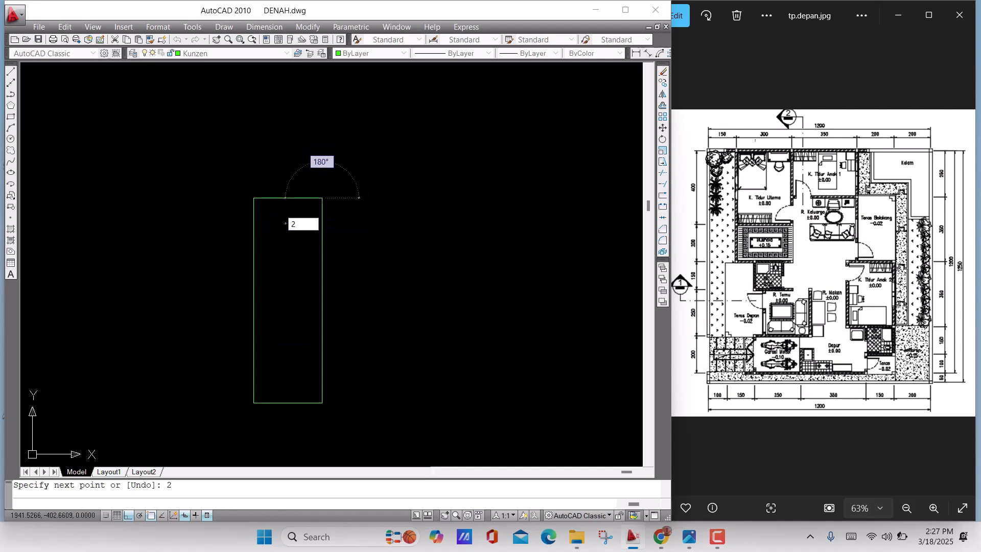
text(4)
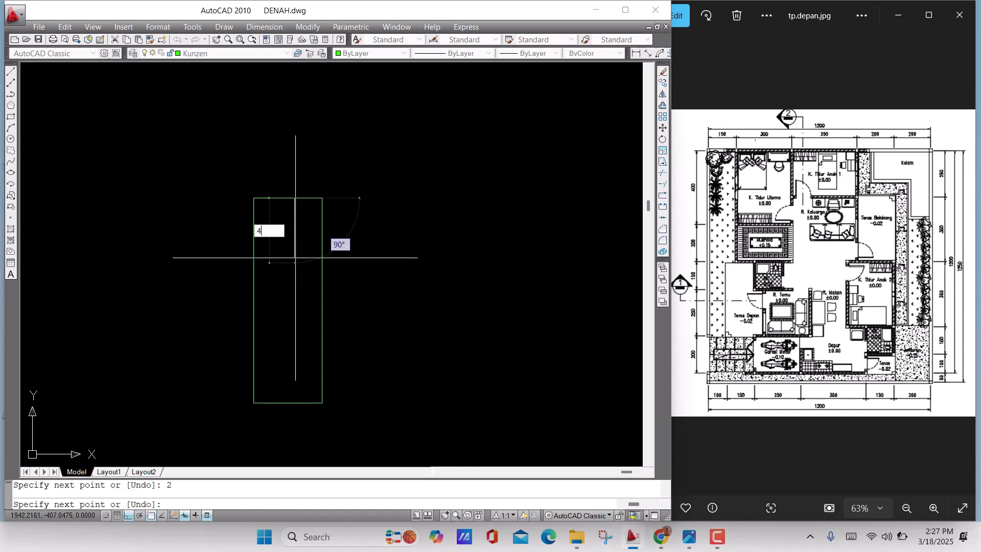
key(Return)
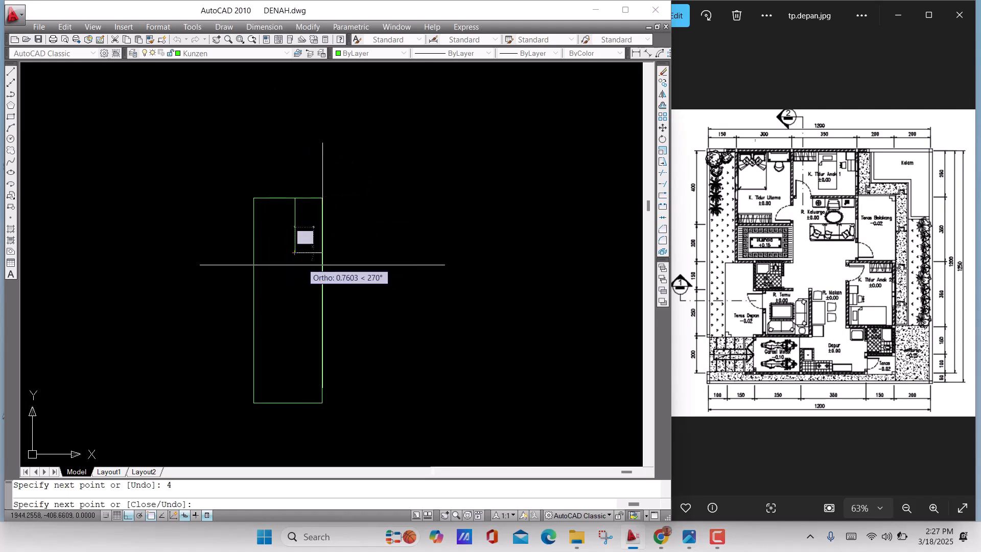
click(322, 252)
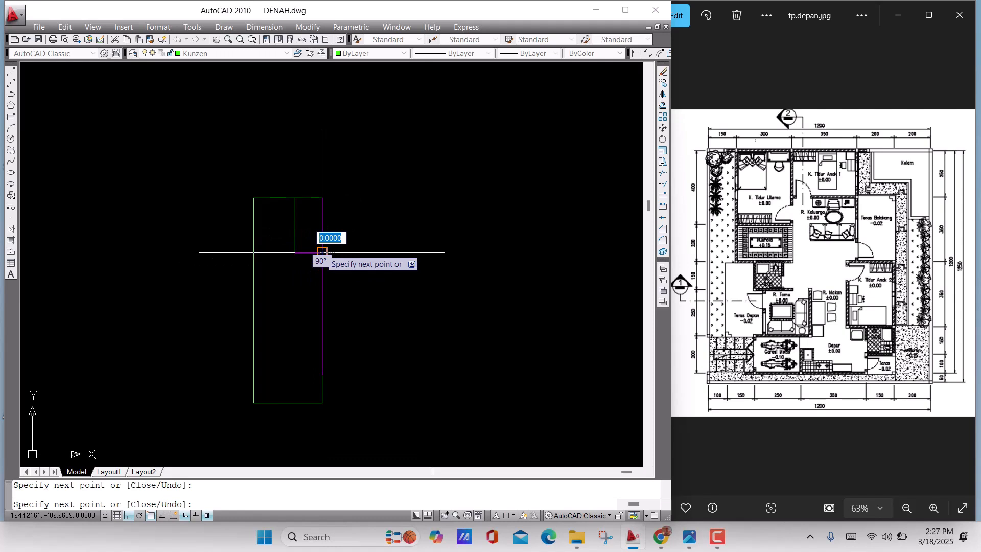
key(Return)
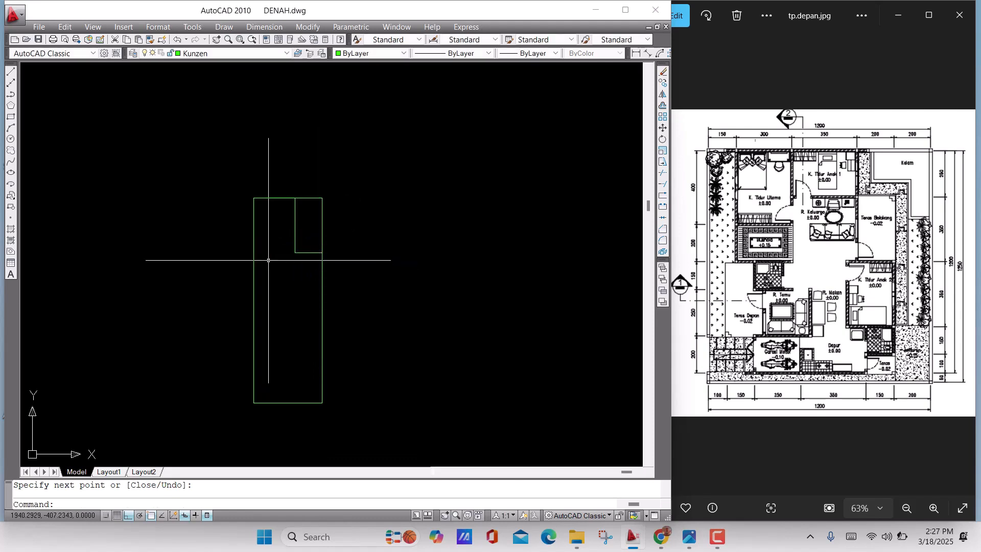
Trim the rectangle's top and right edges at the notch and erase the leftover line segment above it
scroll(318, 221, up, 3)
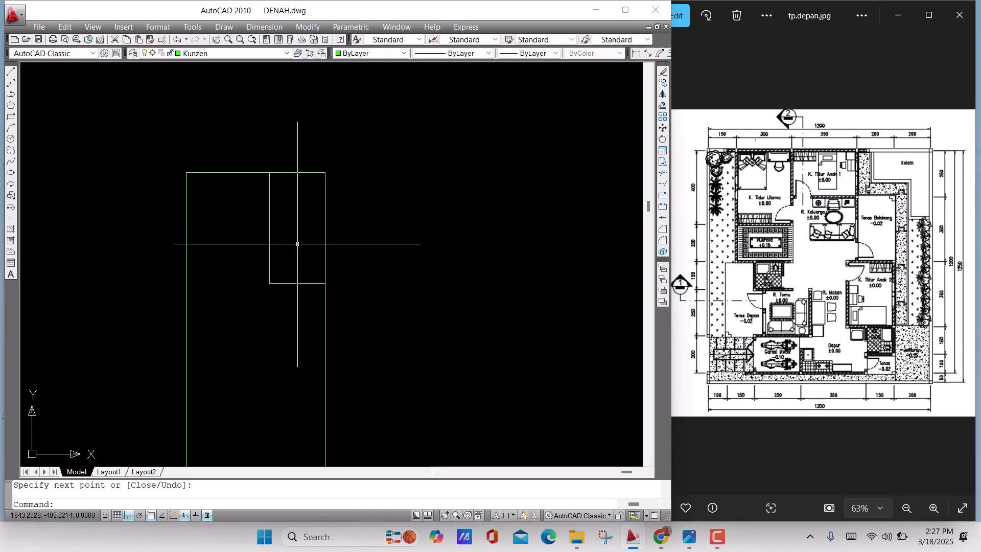
text(tr)
key(Return)
key(Return)
click(355, 253)
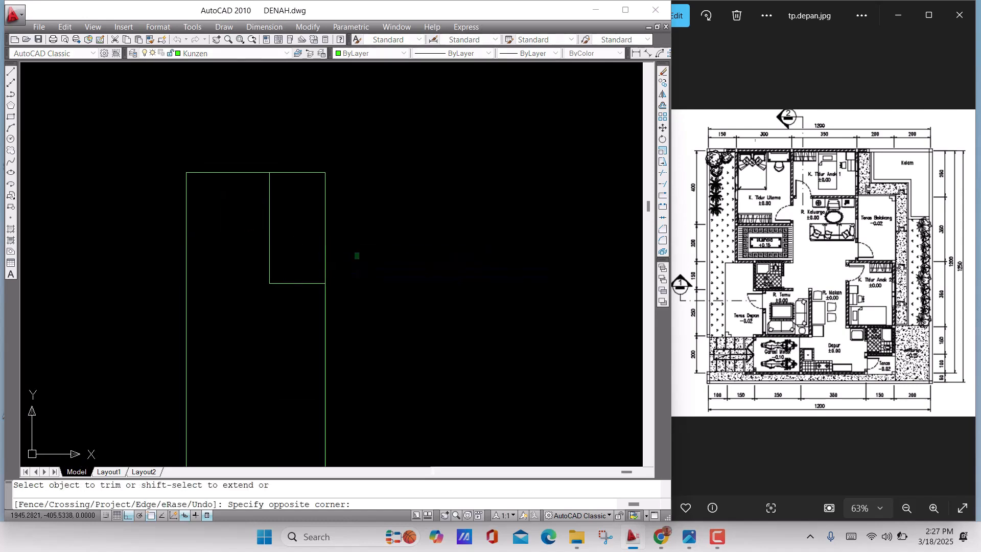
click(287, 174)
click(325, 208)
click(303, 178)
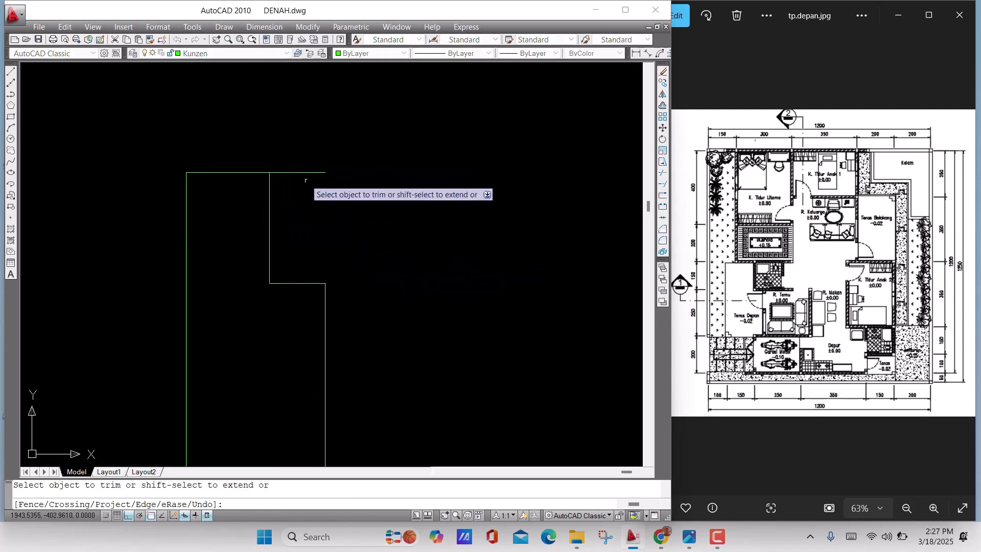
key(Escape)
click(307, 180)
click(285, 152)
key(Delete)
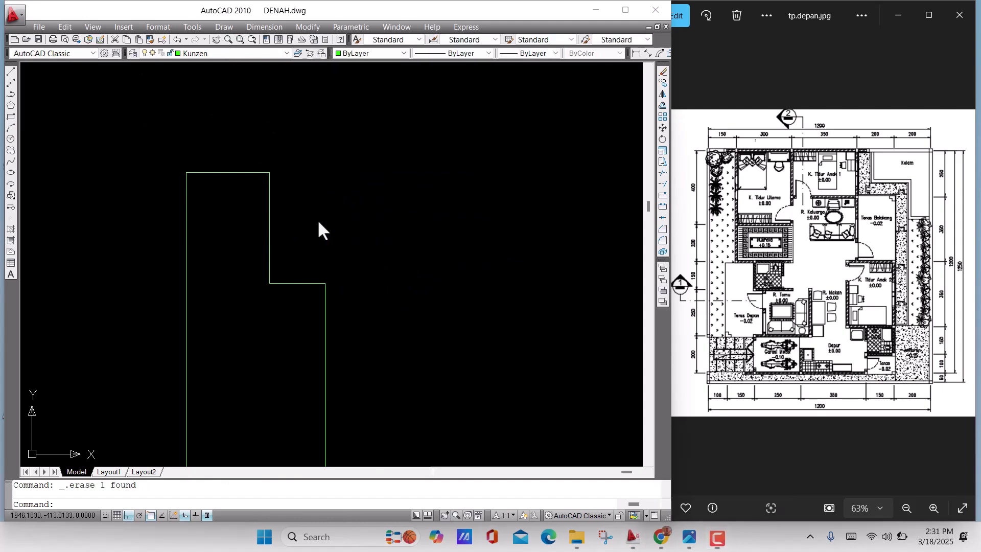
Draw a horizontal line 80 units to the right from the lower right corner of the notched frame profile
scroll(352, 258, down, 3)
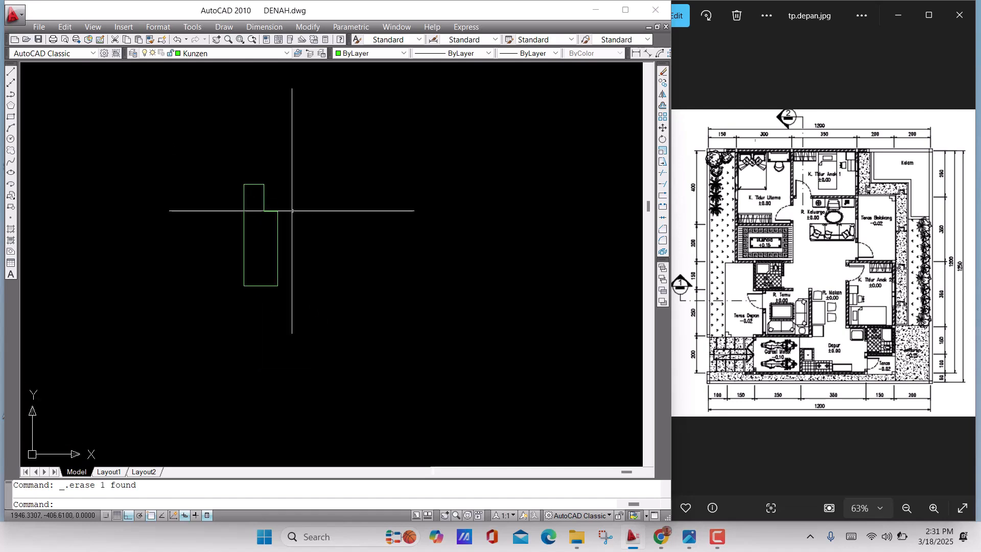
middle_drag(302, 268, 274, 270)
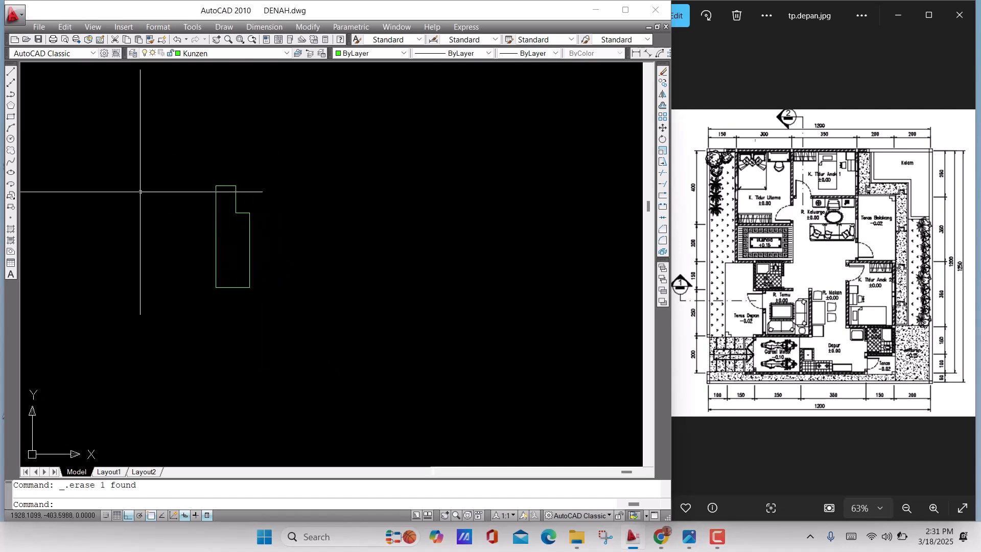
click(11, 72)
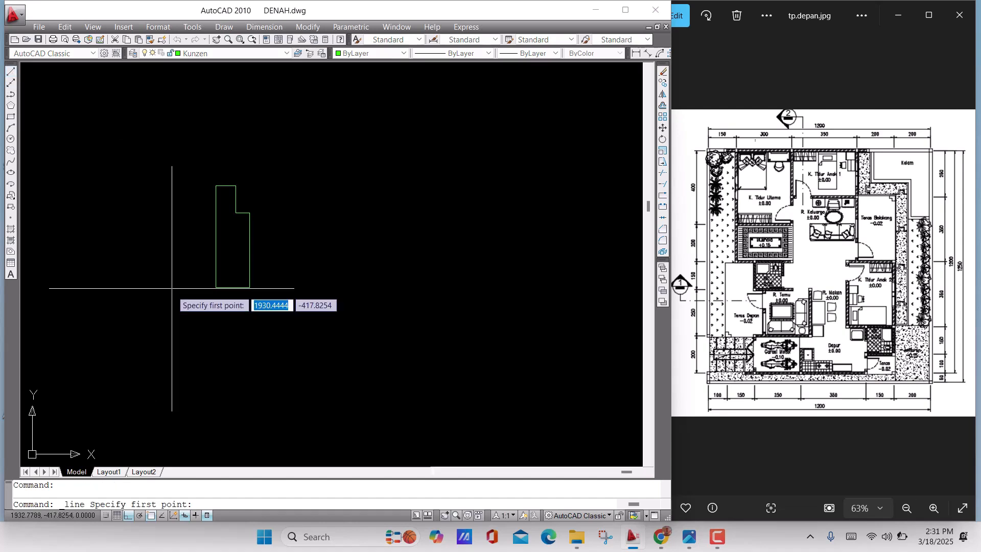
click(250, 288)
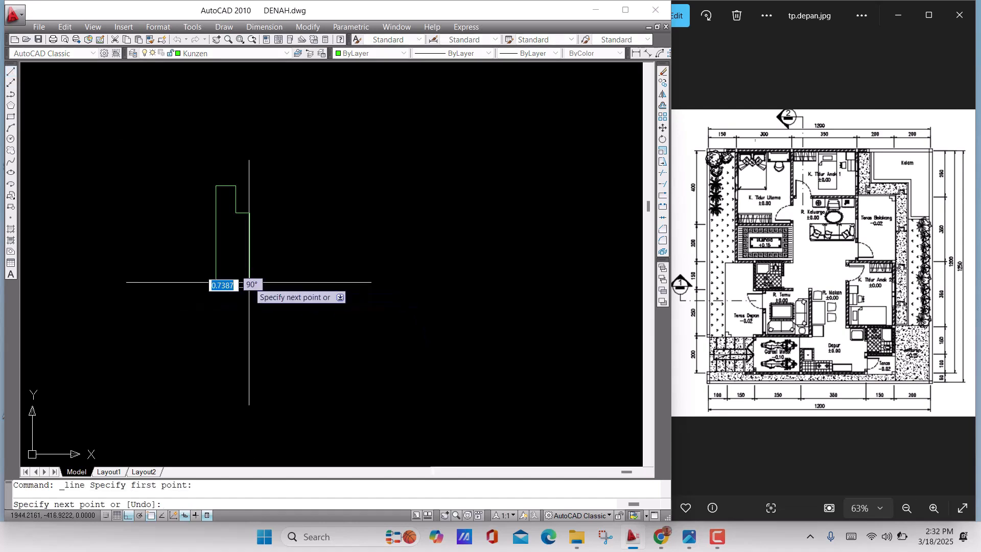
text(8)
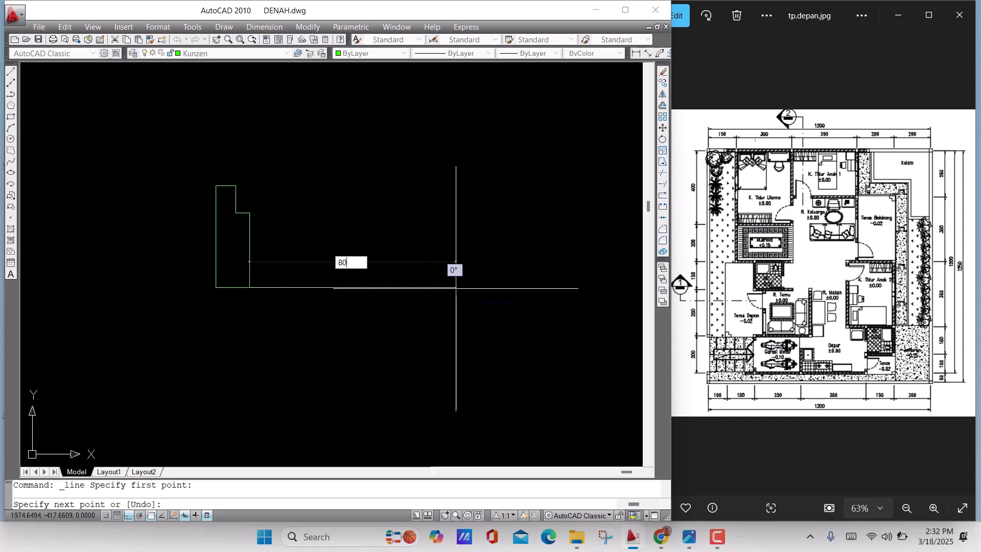
text(0)
key(Return)
key(Return)
Mirror the notched frame profile about a vertical axis through the 80-unit line's midpoint, keeping the source objects
scroll(266, 253, down, 5)
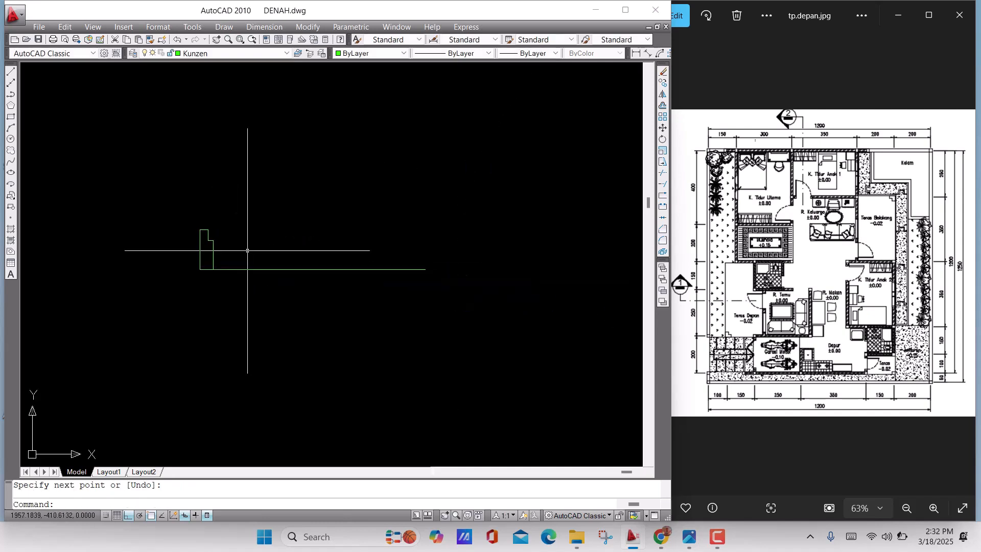
click(169, 206)
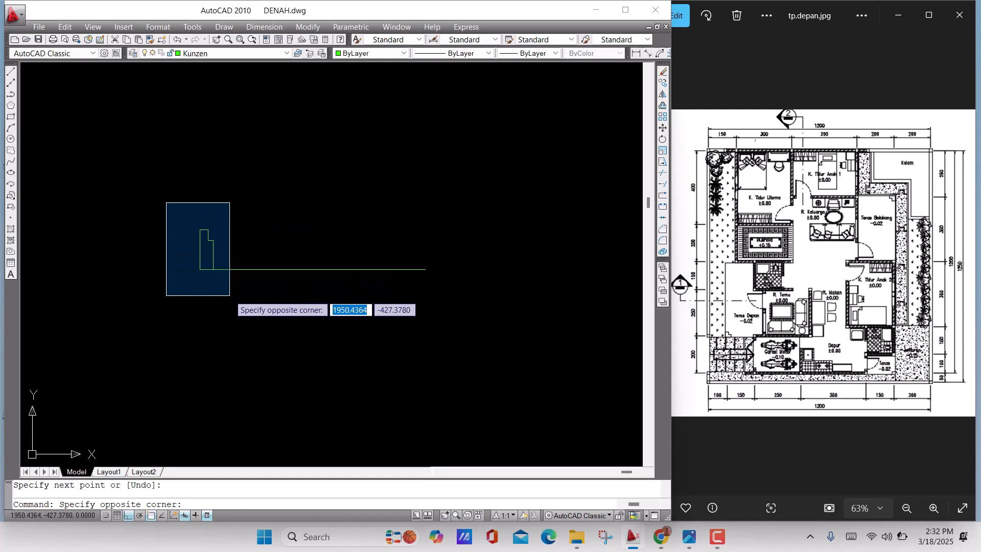
click(230, 295)
click(166, 211)
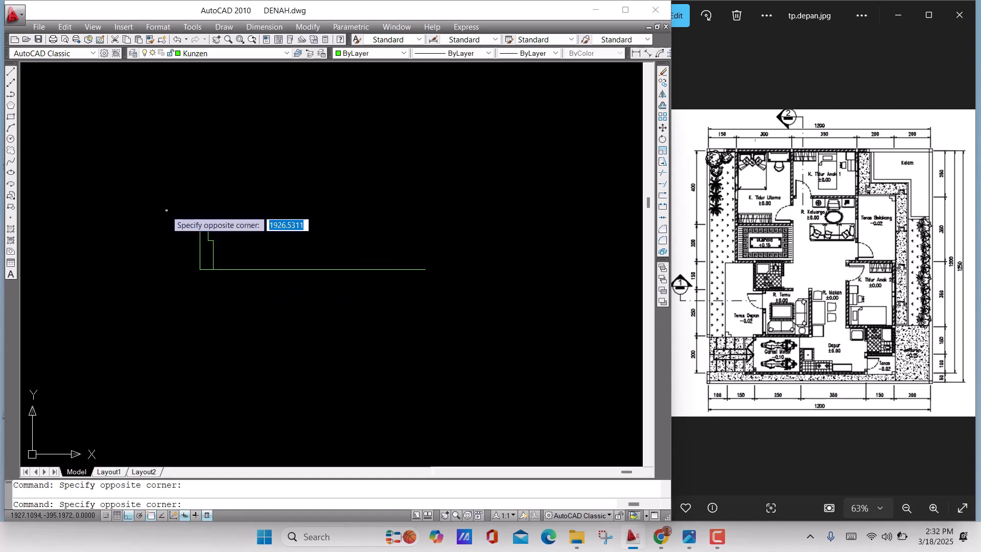
click(240, 316)
text(m)
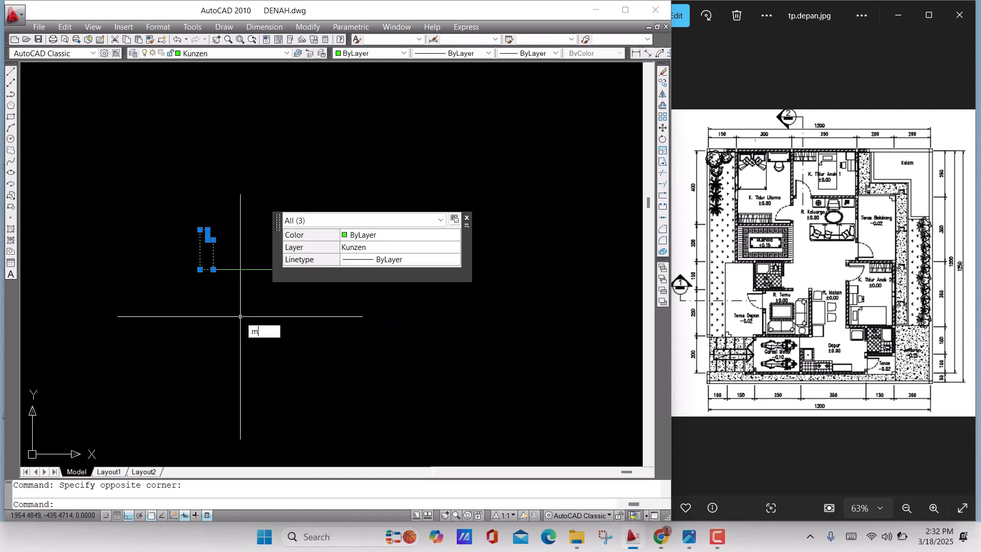
text(i)
key(Return)
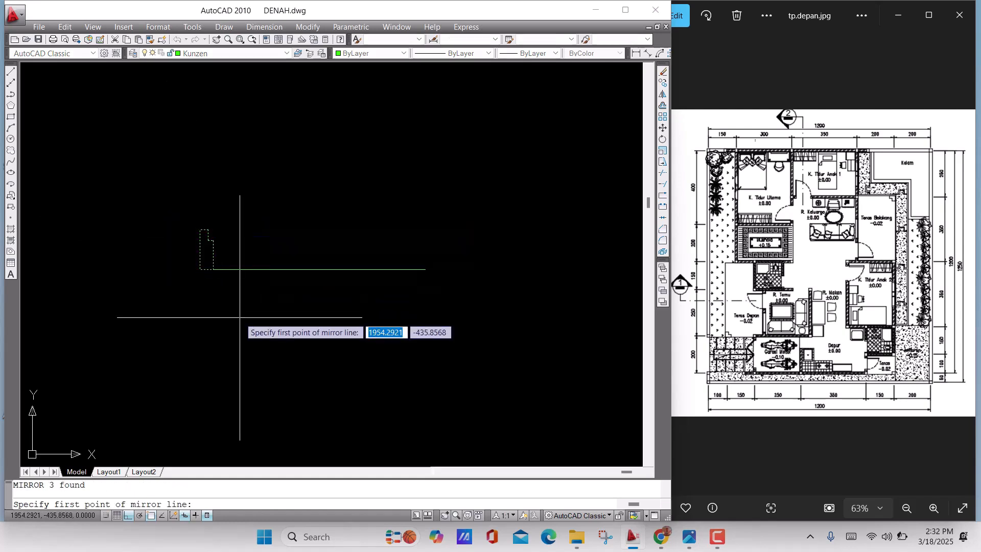
click(319, 269)
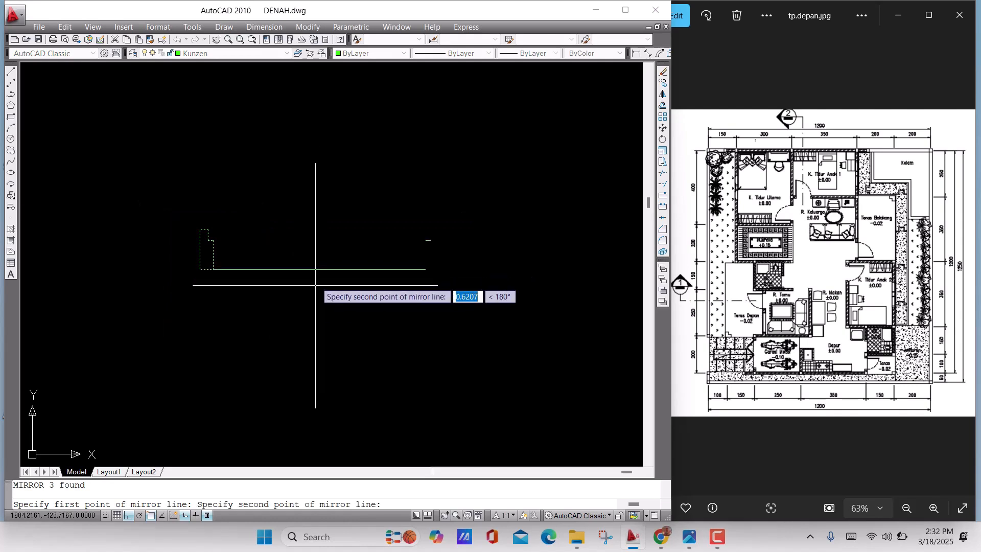
click(320, 365)
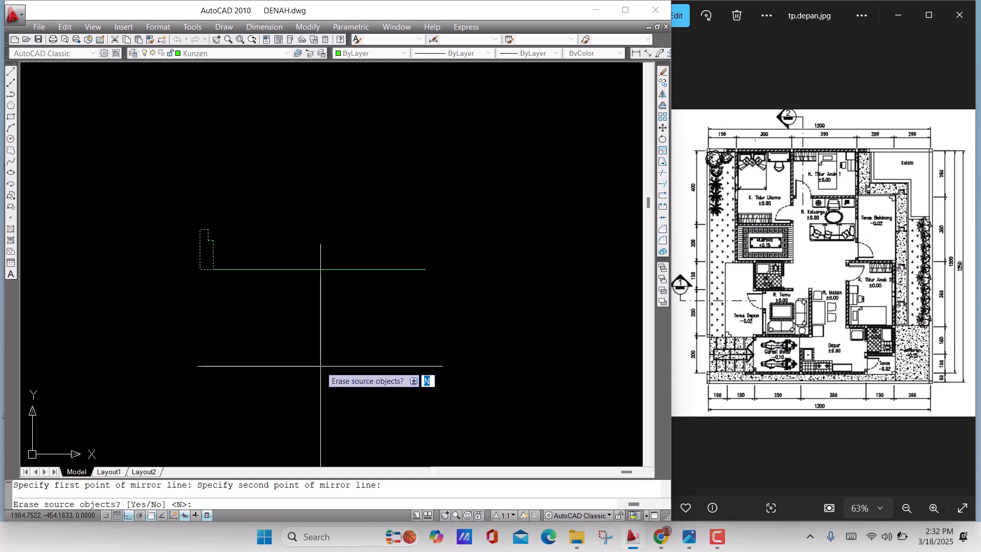
key(Return)
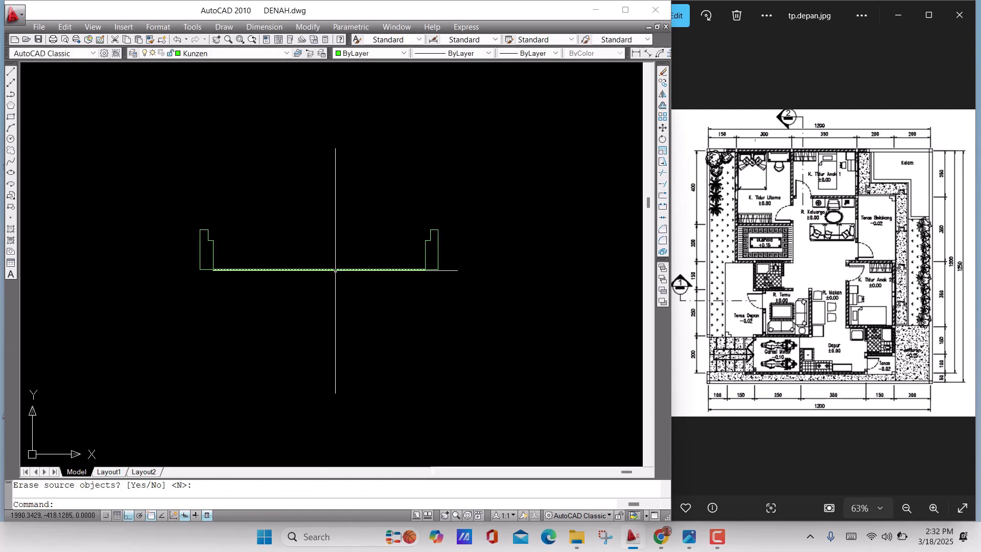
Draw a vertical line about 109 units long upward from the inner corner of the right frame profile's notch
scroll(329, 272, down, 3)
middle_drag(324, 295, 330, 333)
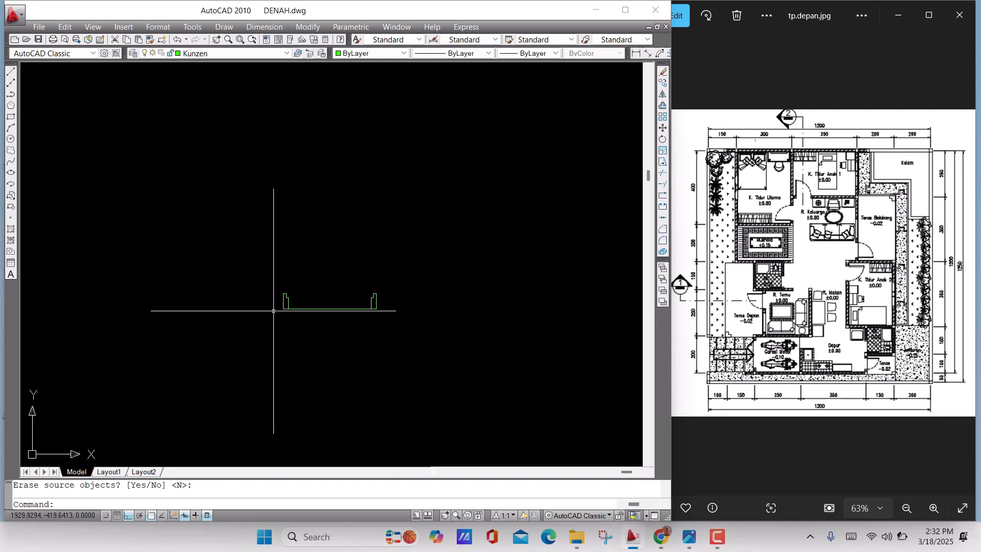
scroll(273, 311, up, 3)
mouse_move(274, 311)
middle_down()
mouse_move(291, 300)
mouse_move(219, 300)
middle_up()
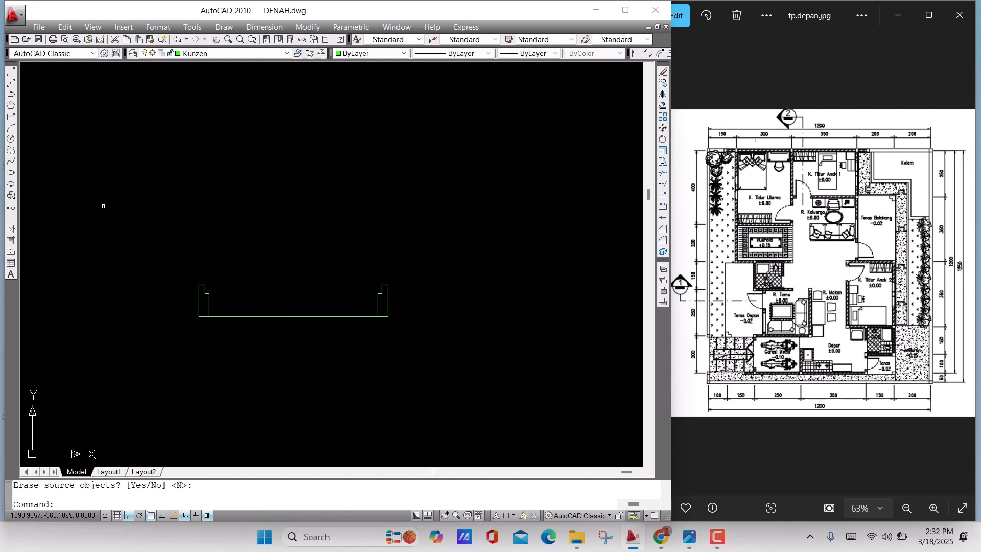
click(10, 71)
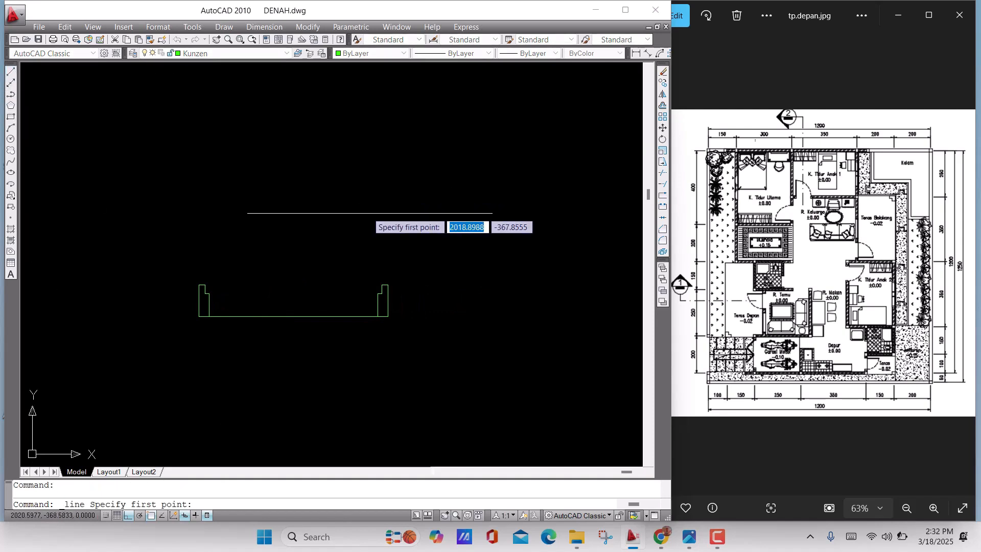
scroll(372, 283, up, 5)
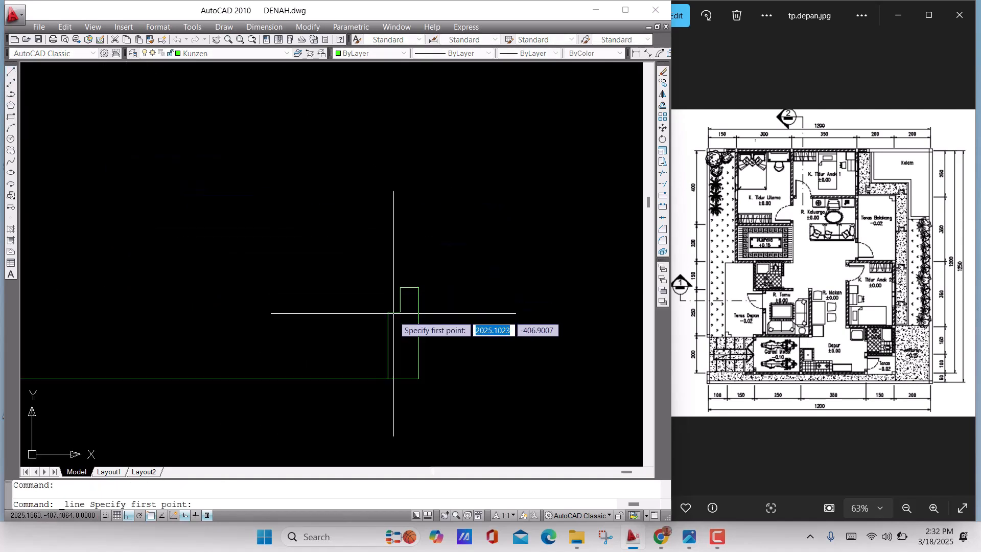
click(400, 311)
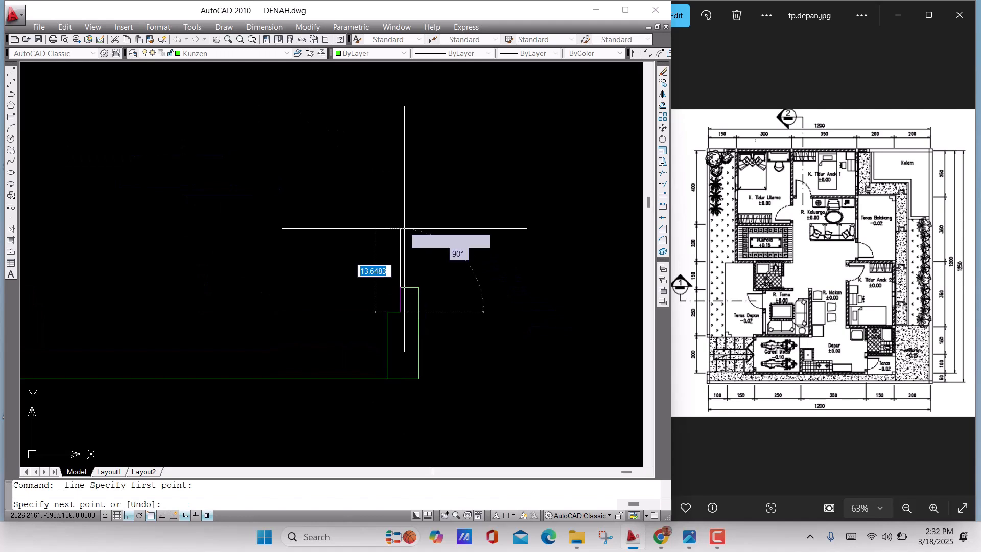
scroll(403, 226, down, 2)
middle_drag(403, 226, 413, 287)
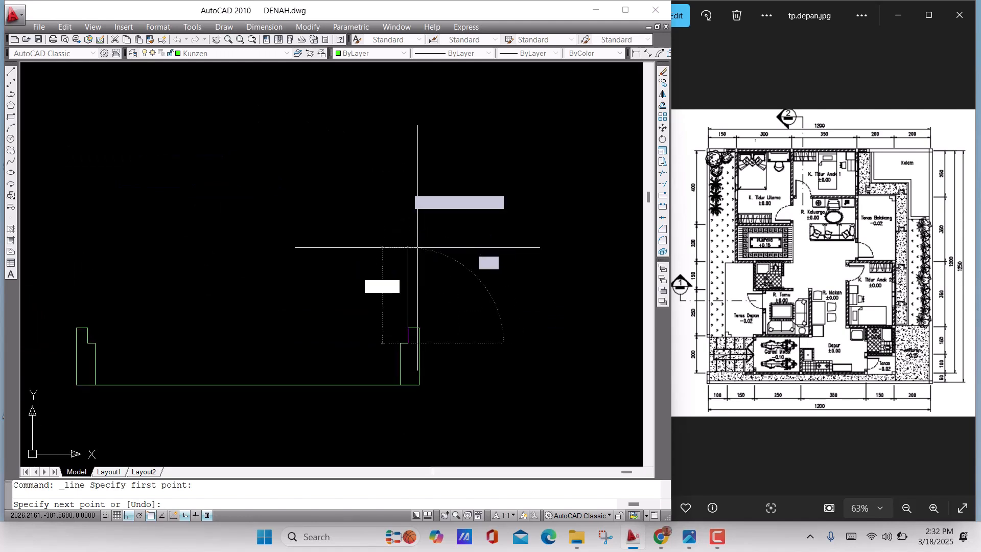
scroll(401, 122, down, 2)
middle_drag(400, 106, 414, 245)
scroll(416, 246, up, 2)
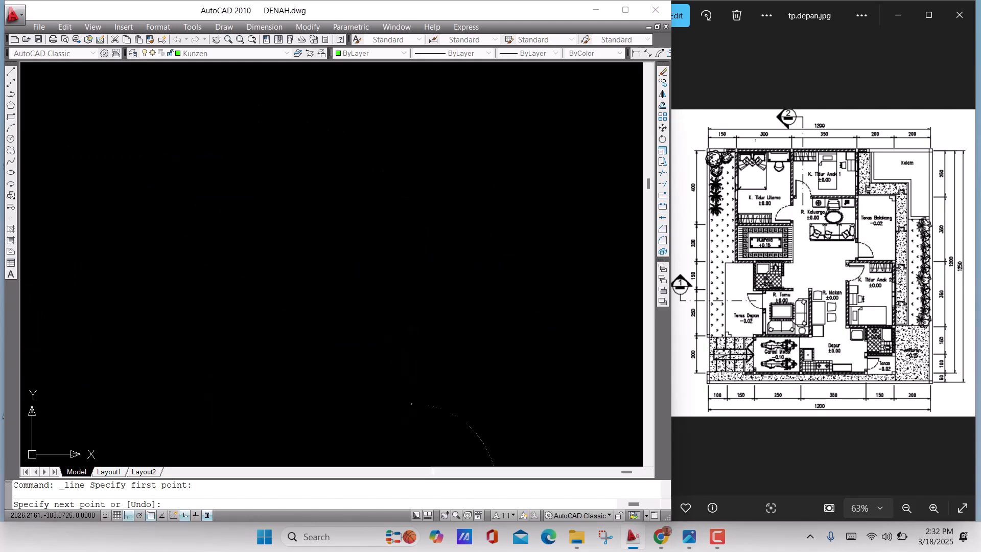
click(403, 120)
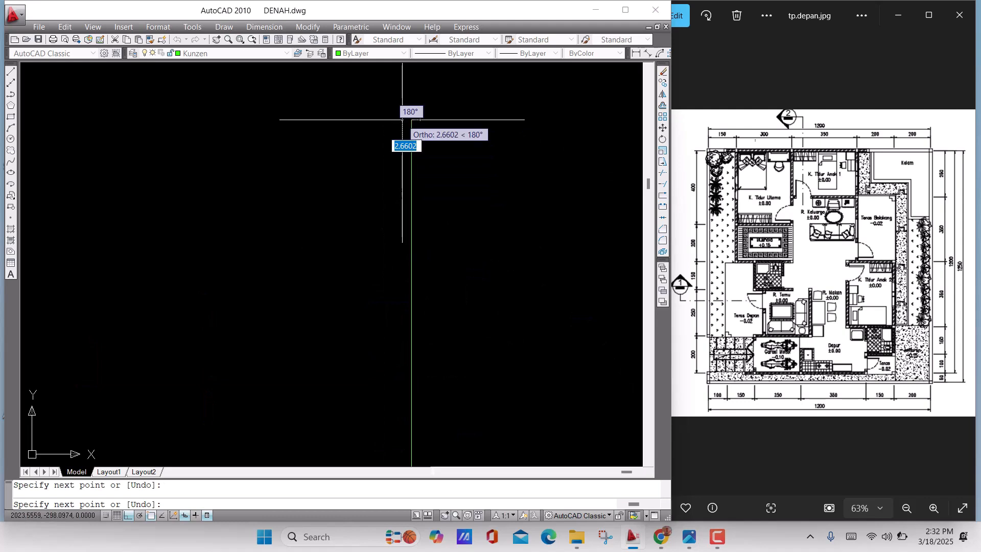
key(Return)
Offset the long vertical line 5 units to the left to give the door leaf its thickness
scroll(406, 236, down, 3)
scroll(408, 231, up, 3)
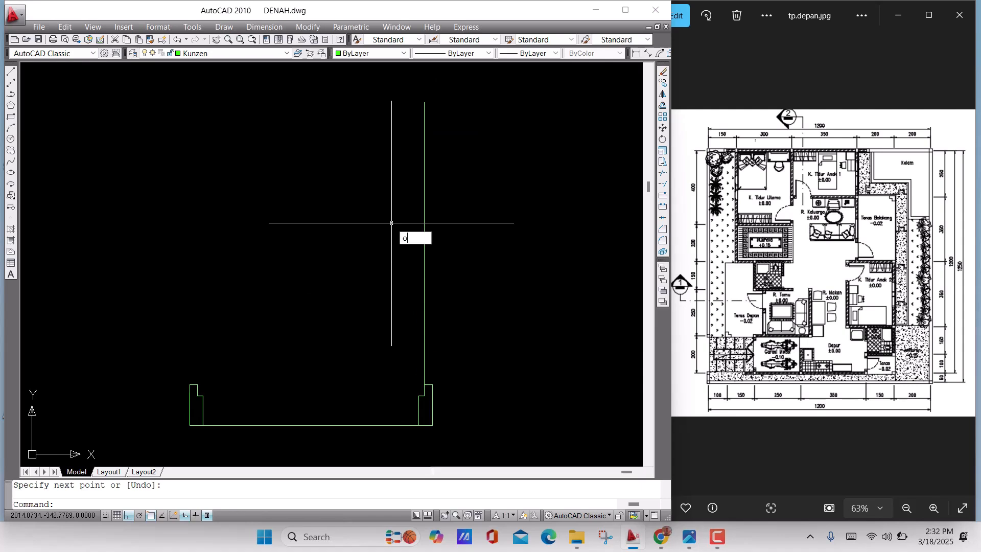
key(Return)
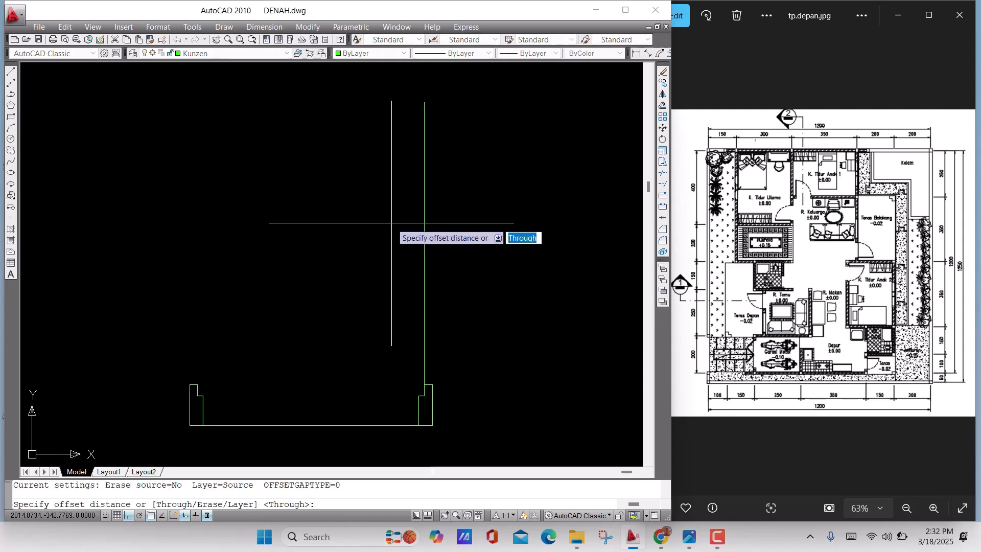
key(Return)
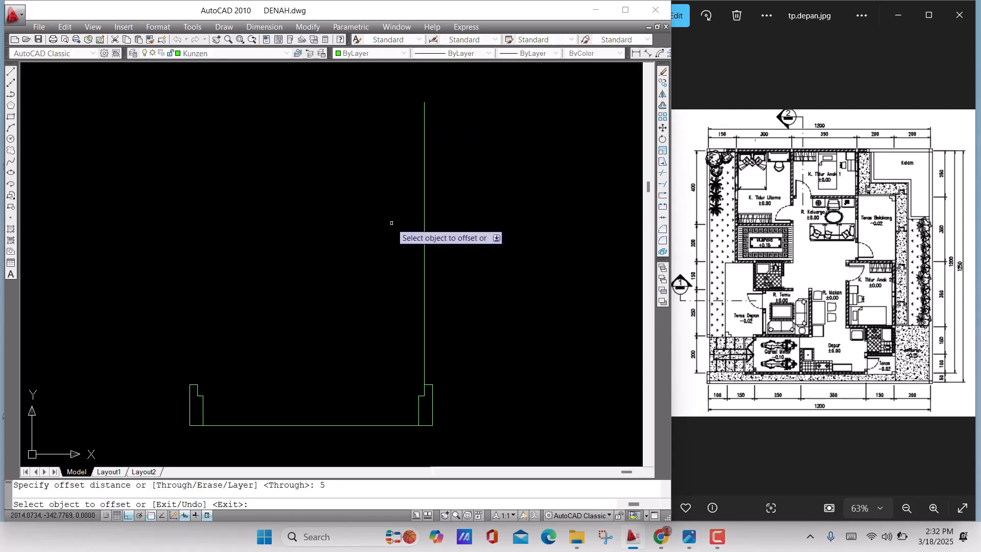
click(424, 211)
click(371, 228)
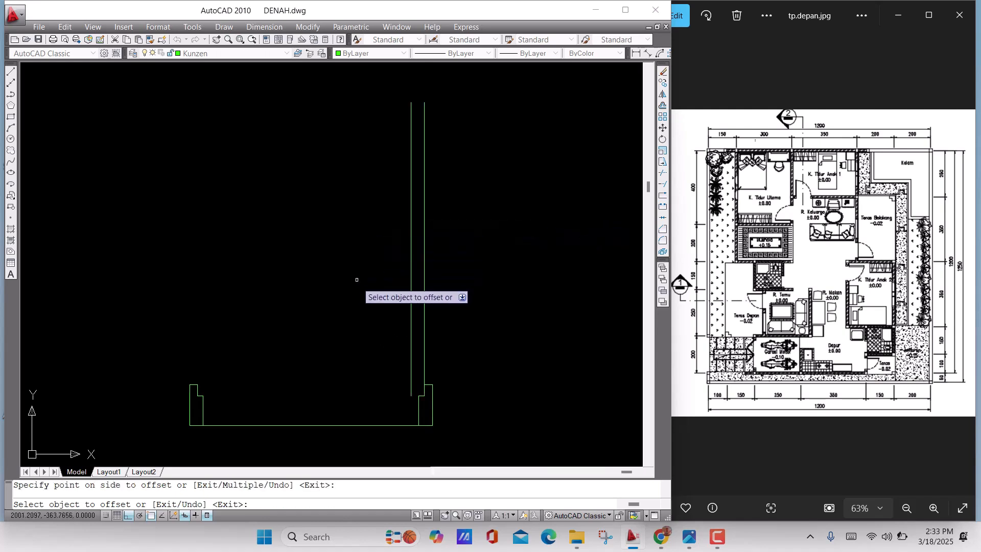
key(Return)
Close the bottom of the door leaf with a line from the offset line's lower end to the right frame's notch edge
scroll(421, 401, down, 3)
scroll(421, 401, up, 10)
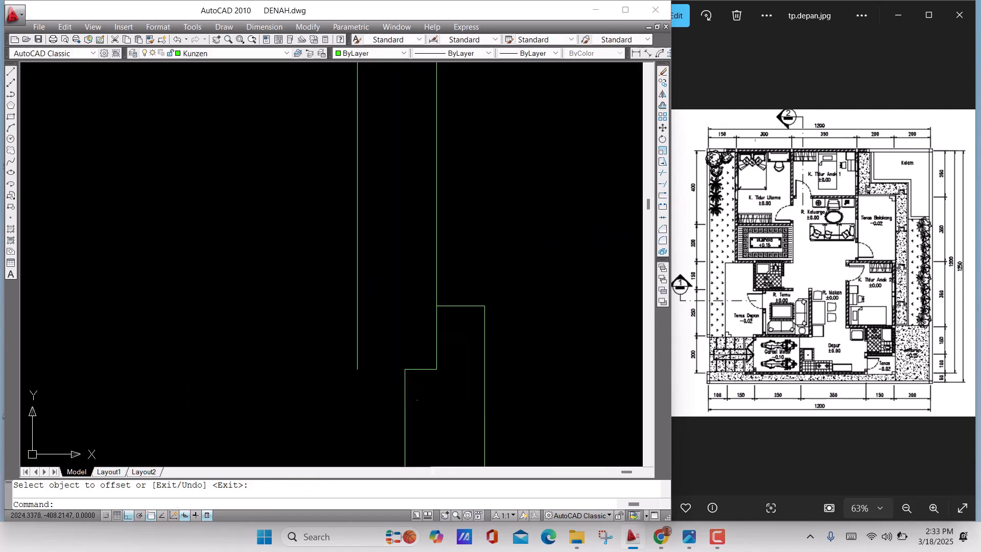
click(407, 380)
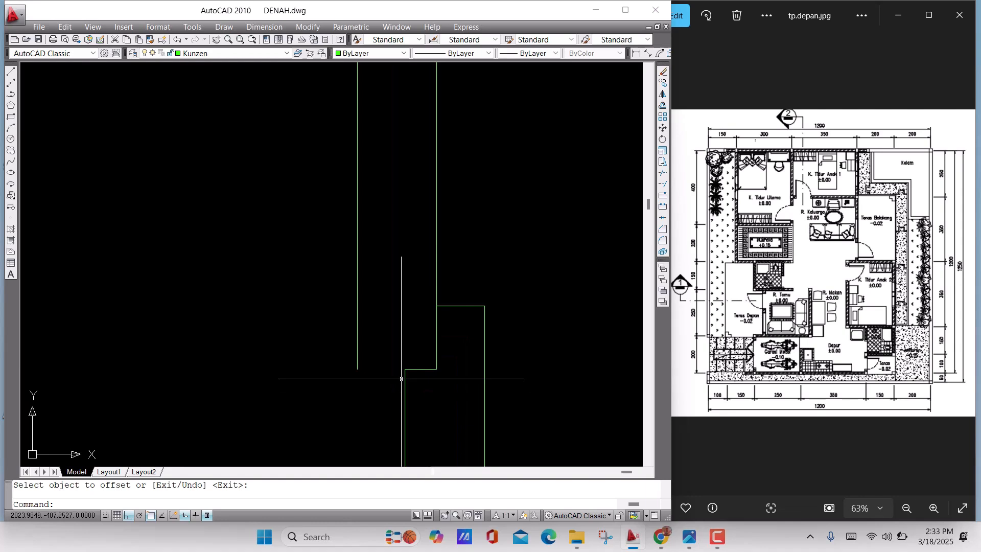
text(l)
key(Return)
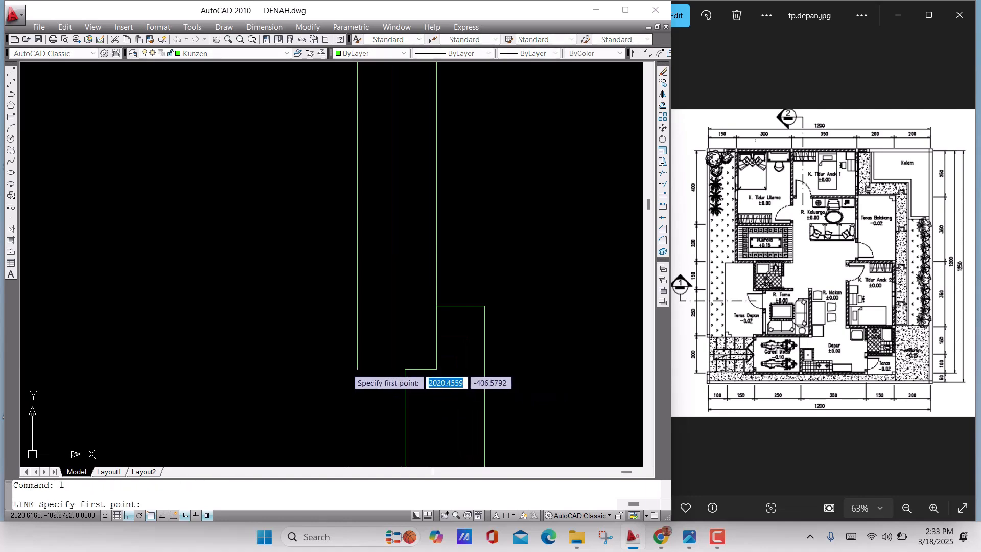
click(357, 369)
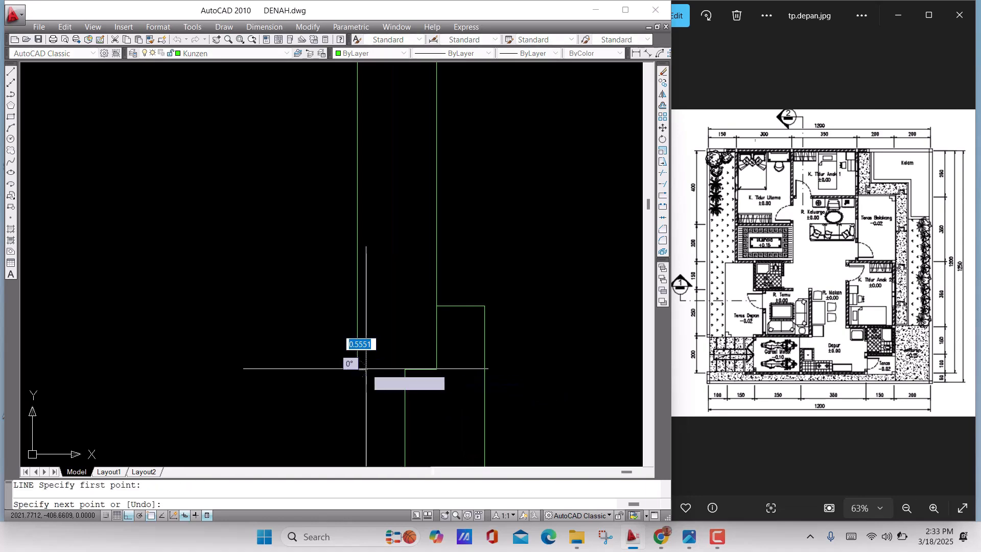
click(403, 368)
key(Return)
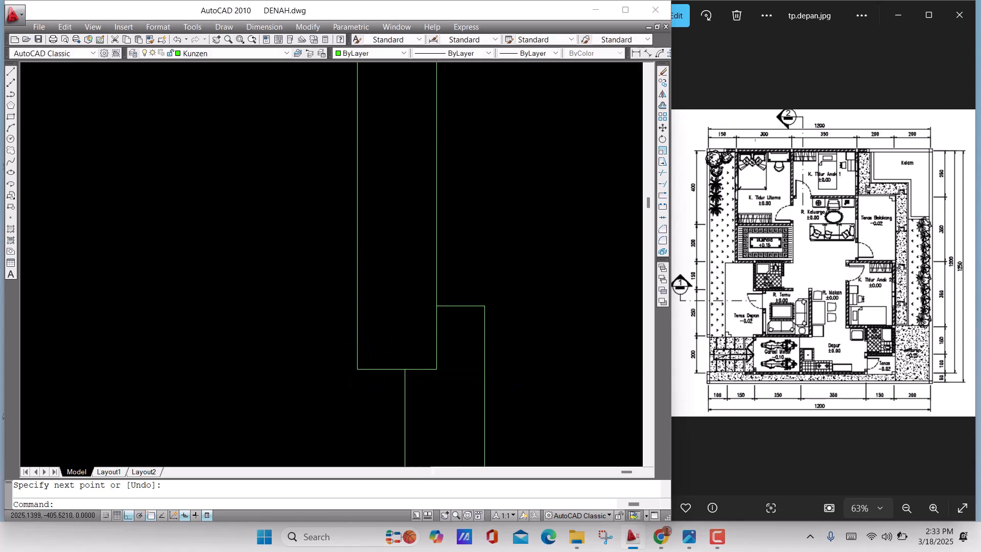
Draw the door swing with a Start, Center, End arc from the right frame's inner notch corner, centred on the left frame's notch corner, ending at 90°
scroll(411, 368, down, 2)
scroll(411, 367, down, 3)
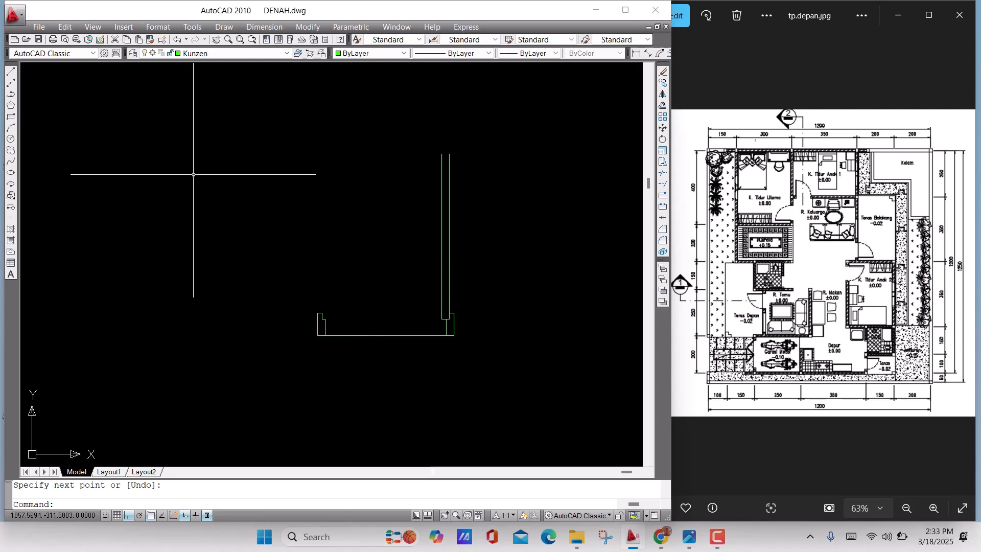
click(223, 28)
mouse_move(266, 190)
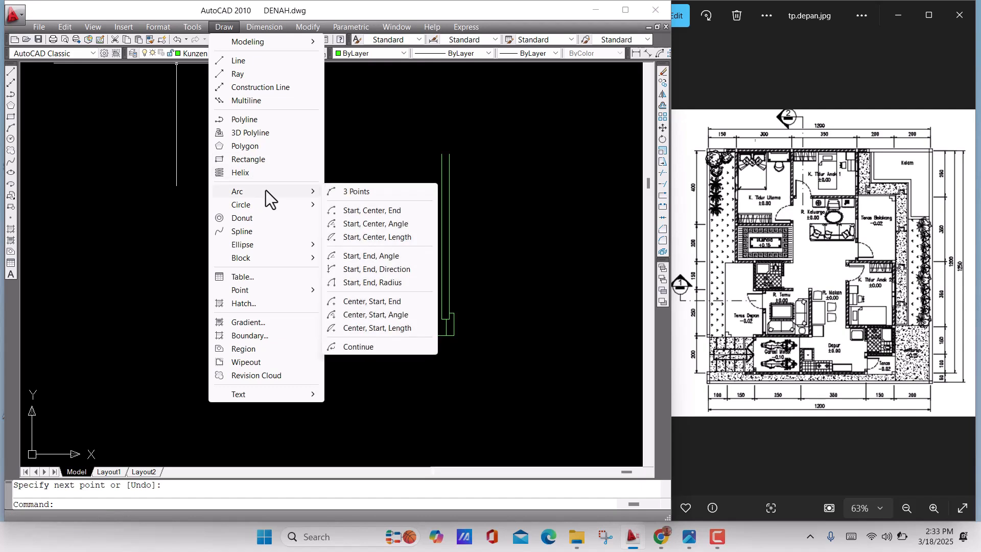
click(379, 209)
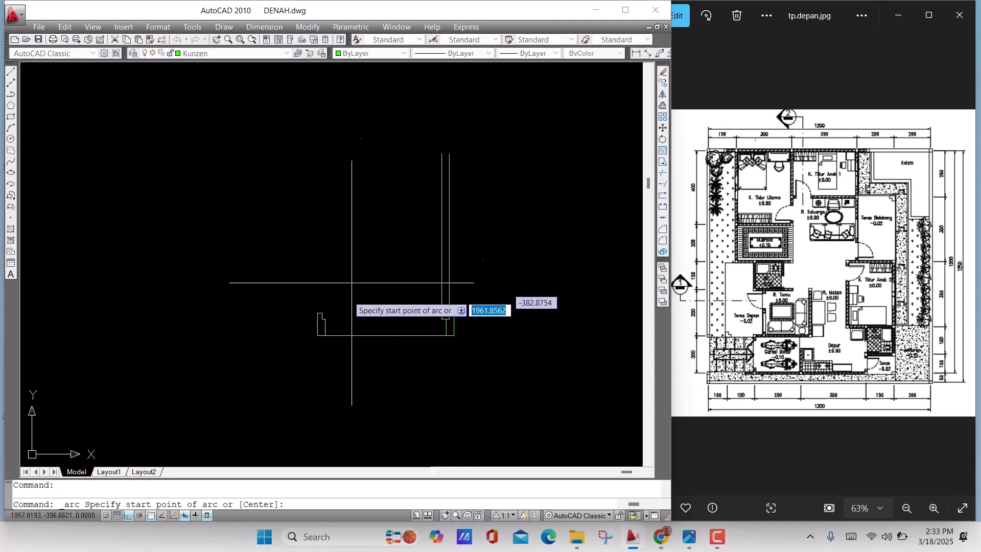
scroll(351, 327, up, 3)
scroll(562, 306, up, 3)
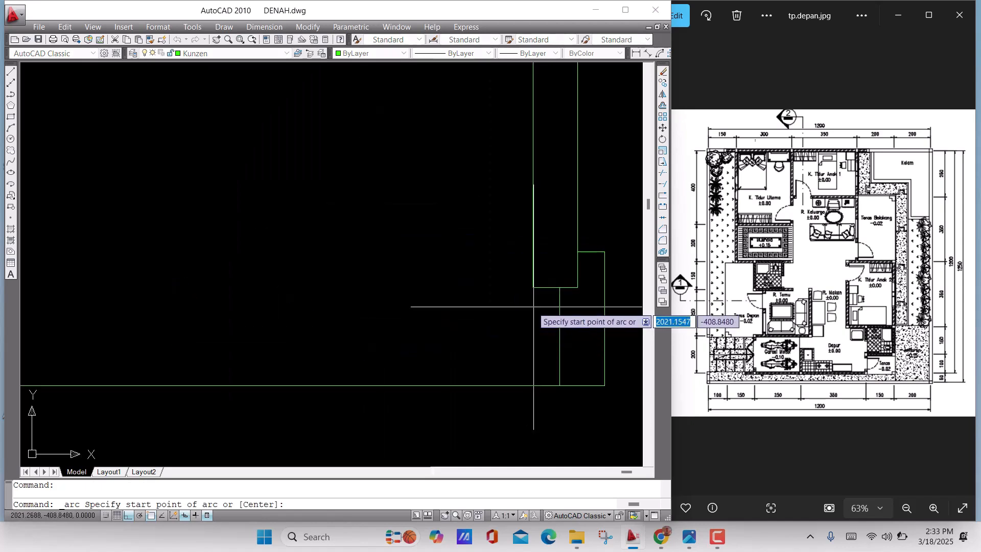
click(560, 288)
scroll(341, 313, down, 4)
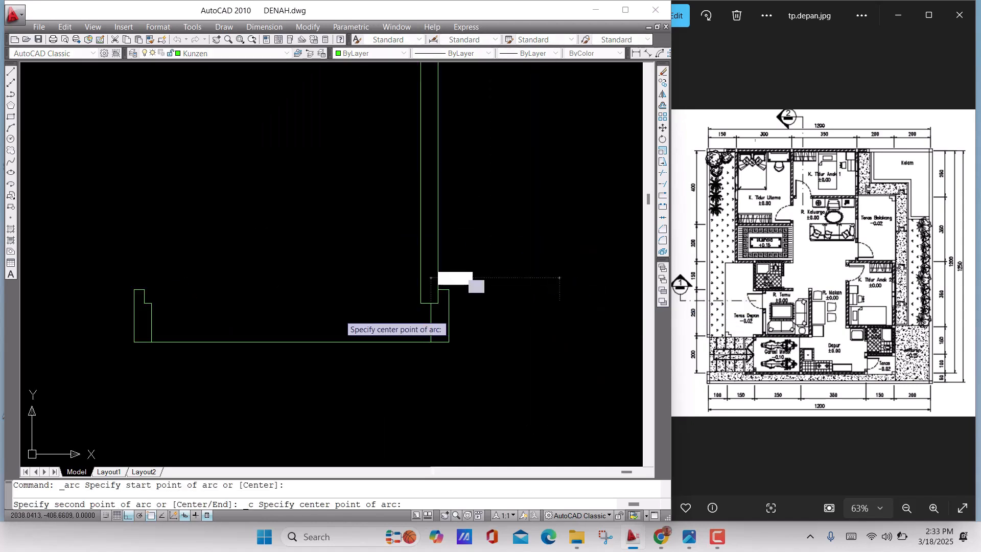
middle_drag(341, 313, 287, 313)
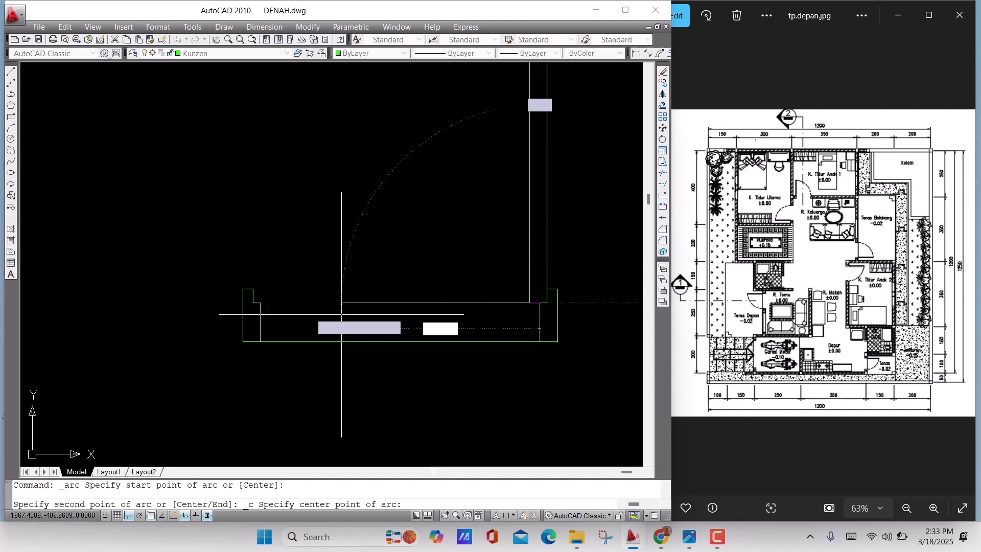
scroll(228, 305, up, 2)
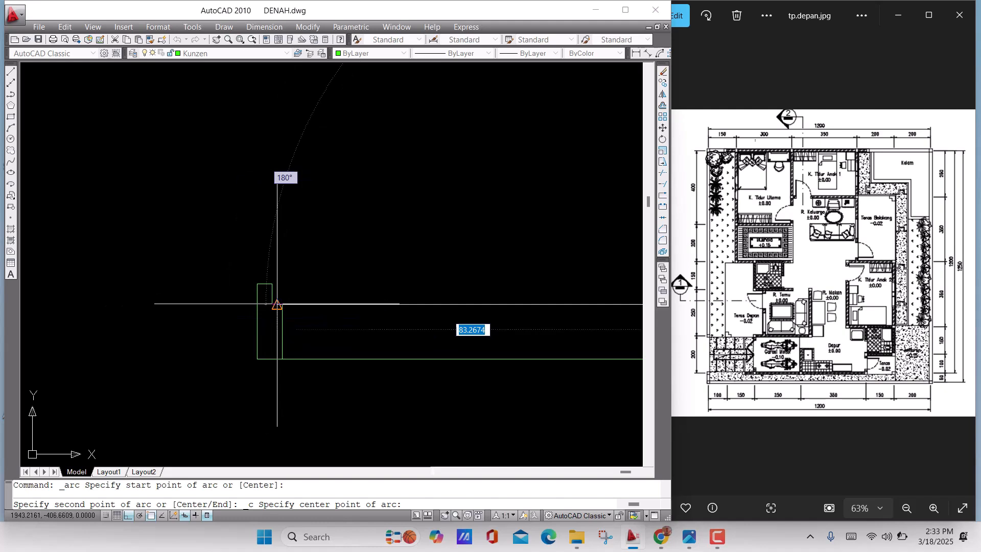
scroll(269, 306, up, 1)
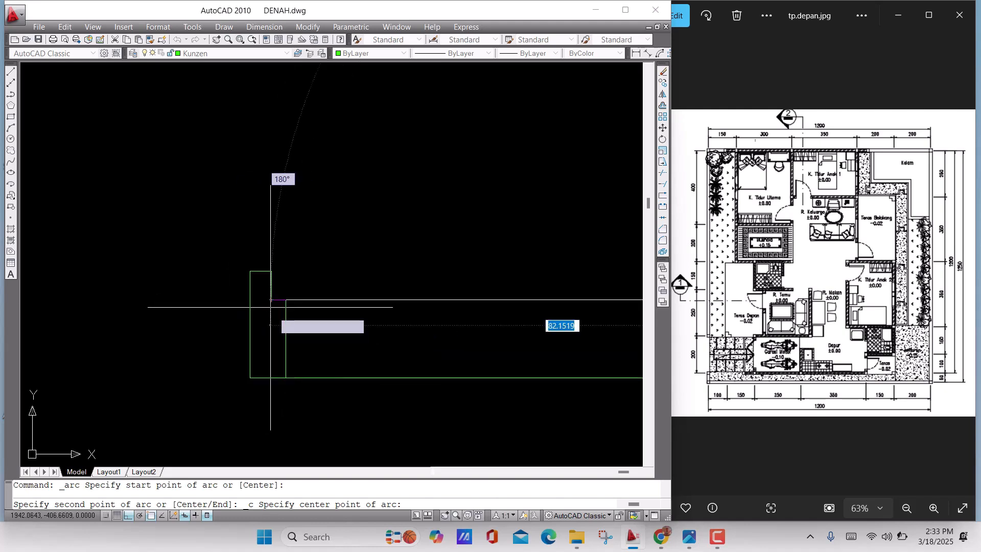
click(271, 300)
scroll(292, 296, down, 10)
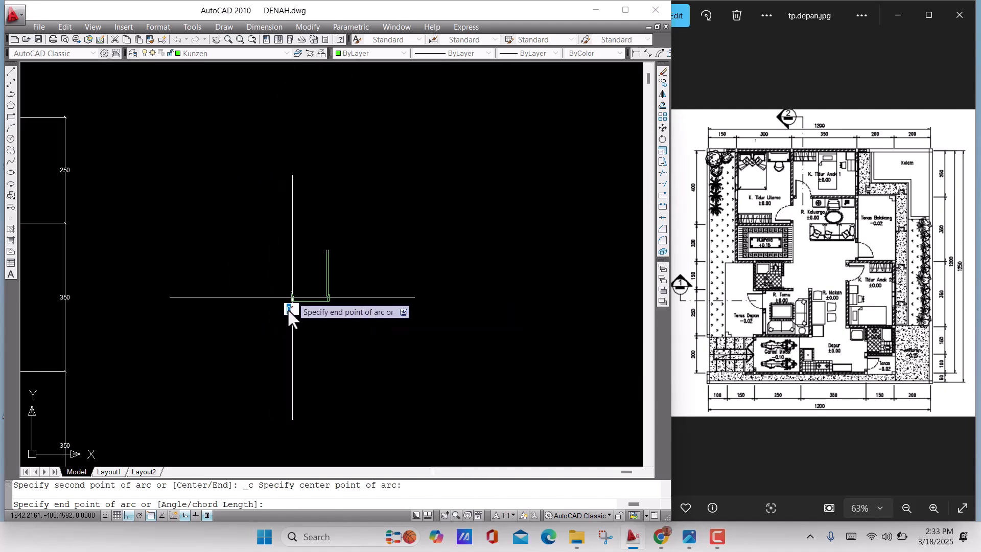
click(282, 204)
scroll(310, 331, up, 6)
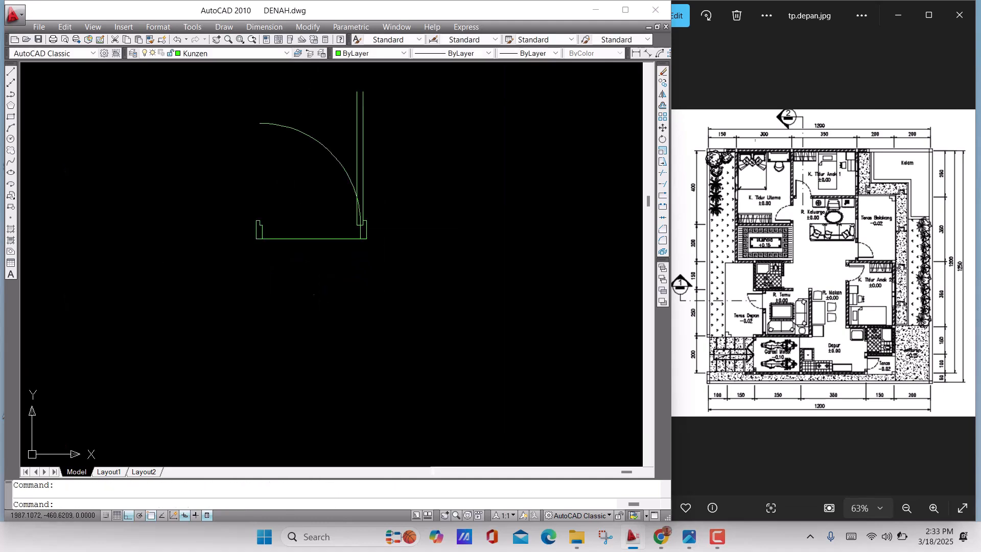
middle_drag(312, 286, 337, 311)
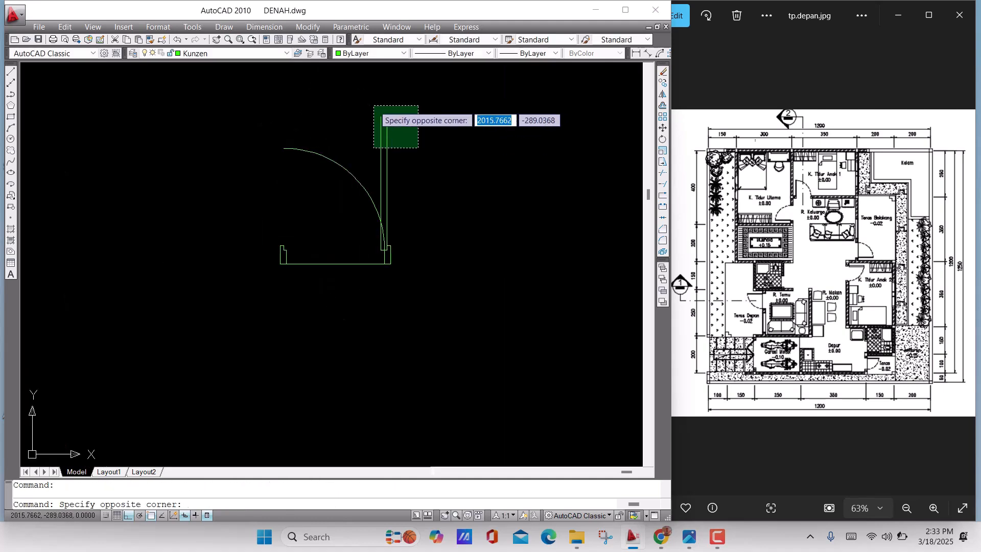
click(352, 150)
key(Return)
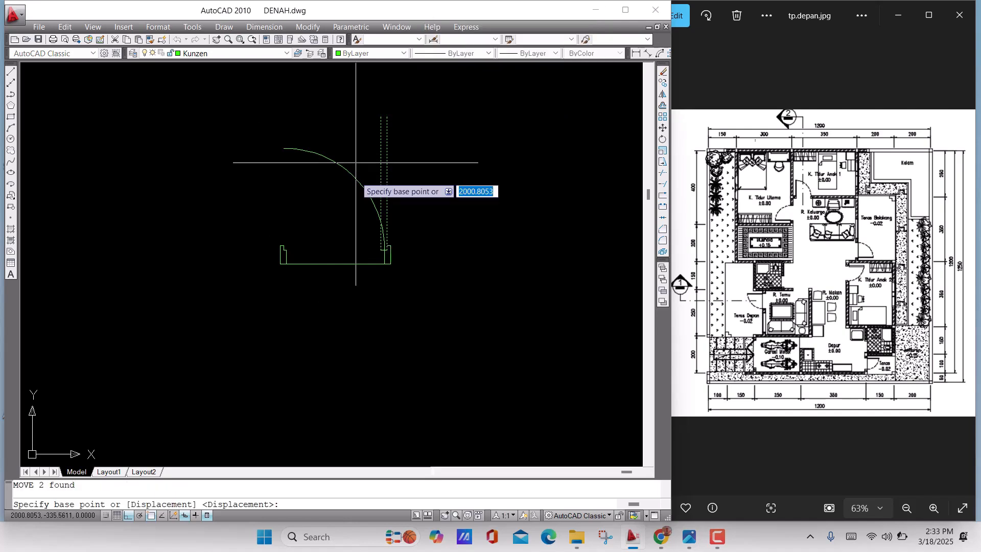
scroll(358, 268, up, 6)
key(Escape)
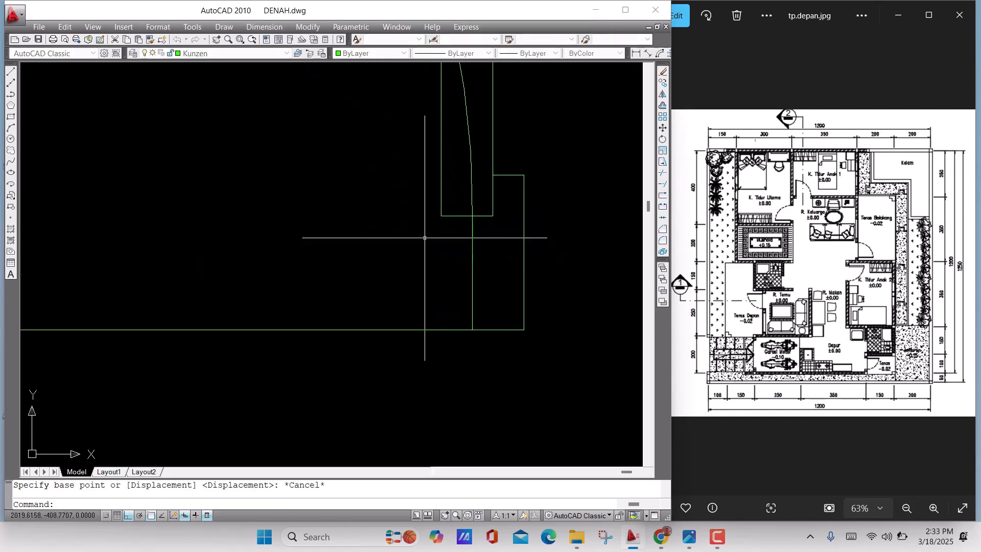
Move the three door leaf lines from the leaf's lower-left corner to the left frame's notch corner at the arc's centre
click(449, 230)
click(414, 180)
scroll(446, 277, down, 2)
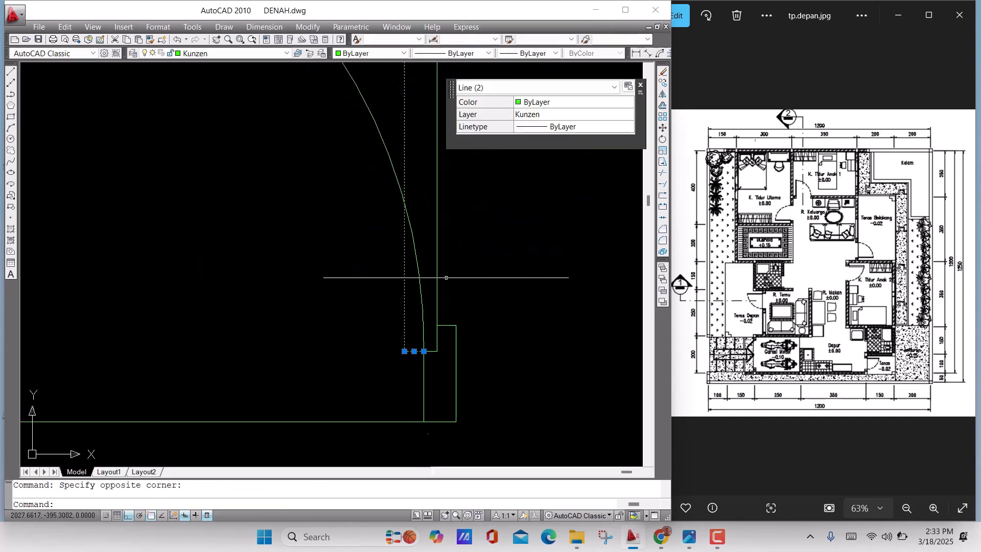
click(425, 180)
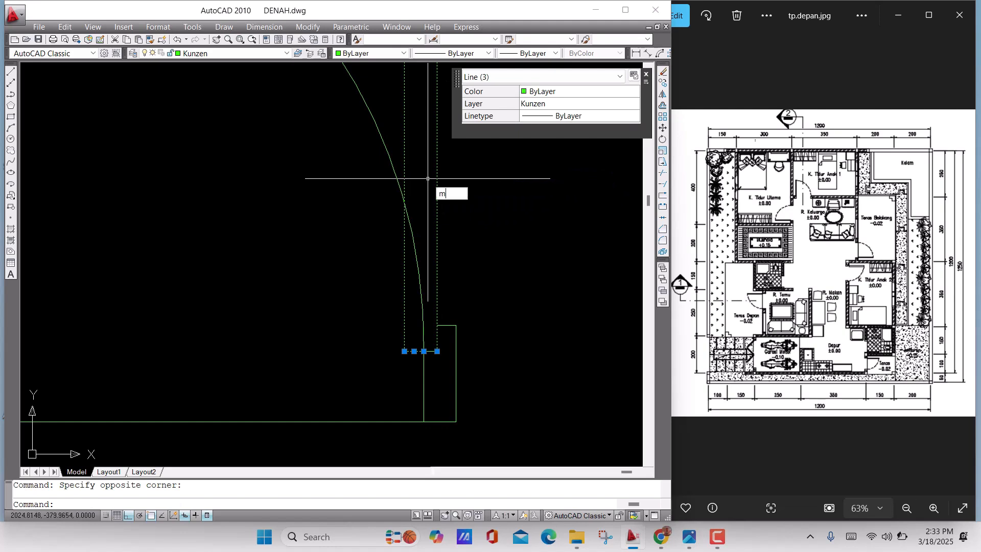
text(m)
key(Return)
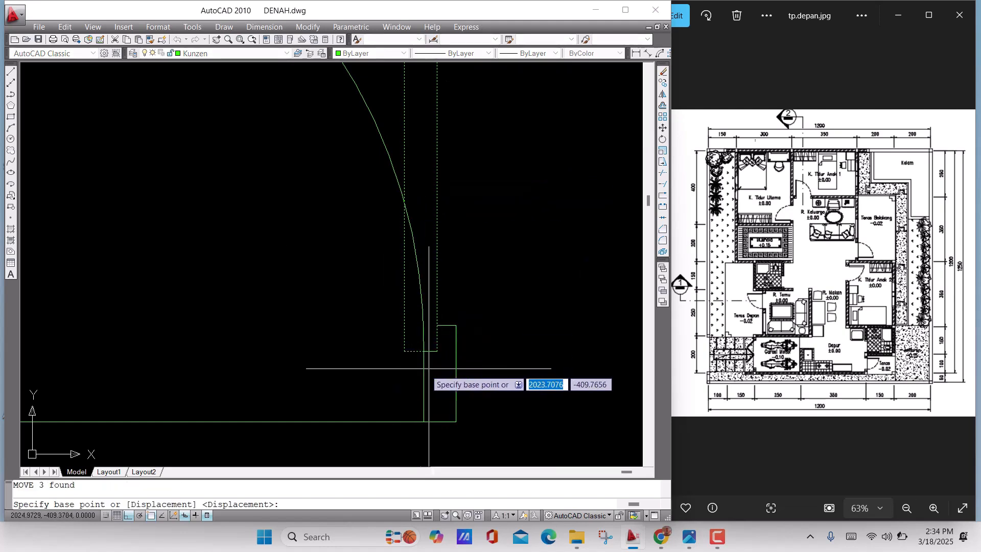
click(404, 351)
scroll(303, 362, down, 8)
middle_drag(257, 370, 521, 369)
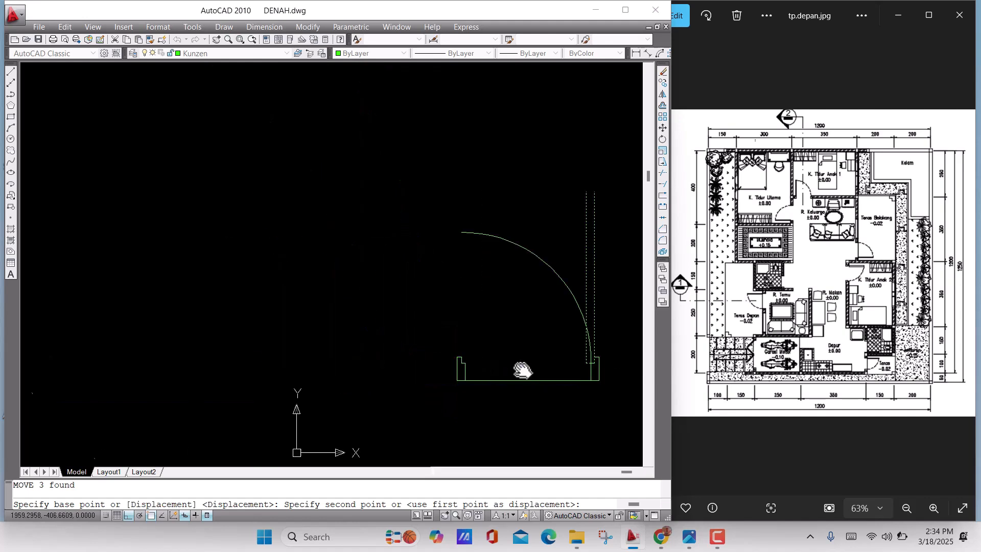
scroll(460, 373, up, 10)
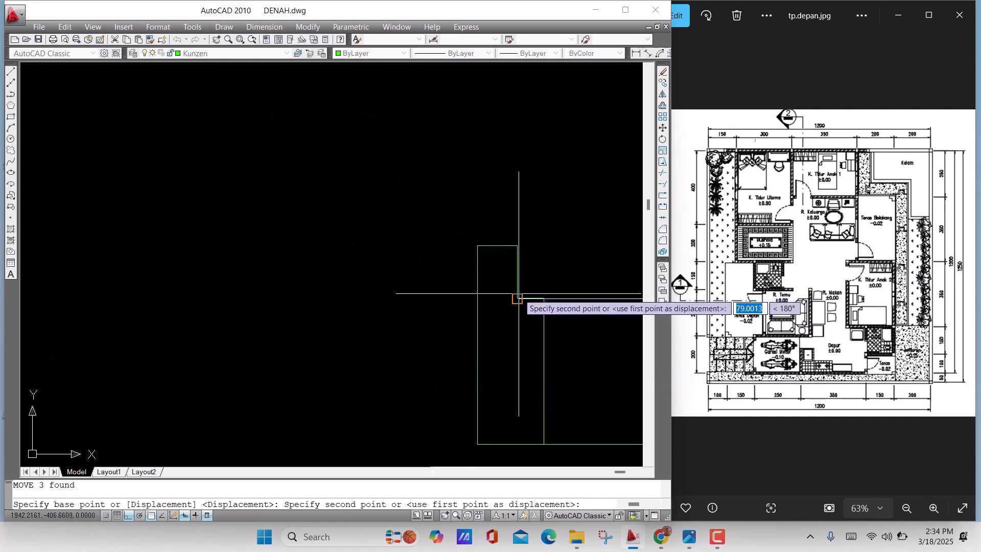
click(514, 300)
Extend the door leaf's bottom line to meet the leaf's right vertical line
scroll(459, 337, up, 8)
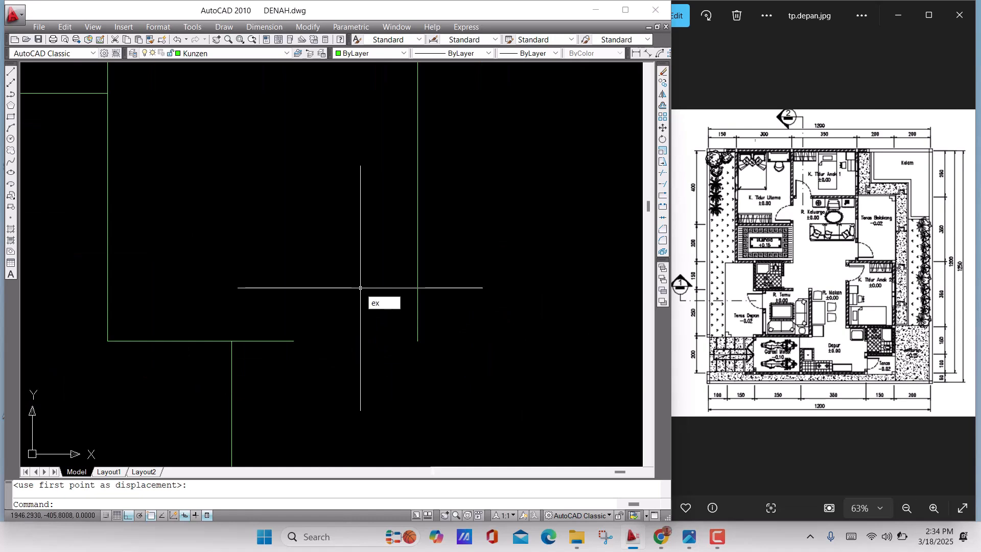
key(space)
key(space)
click(312, 379)
click(277, 308)
scroll(384, 340, down, 8)
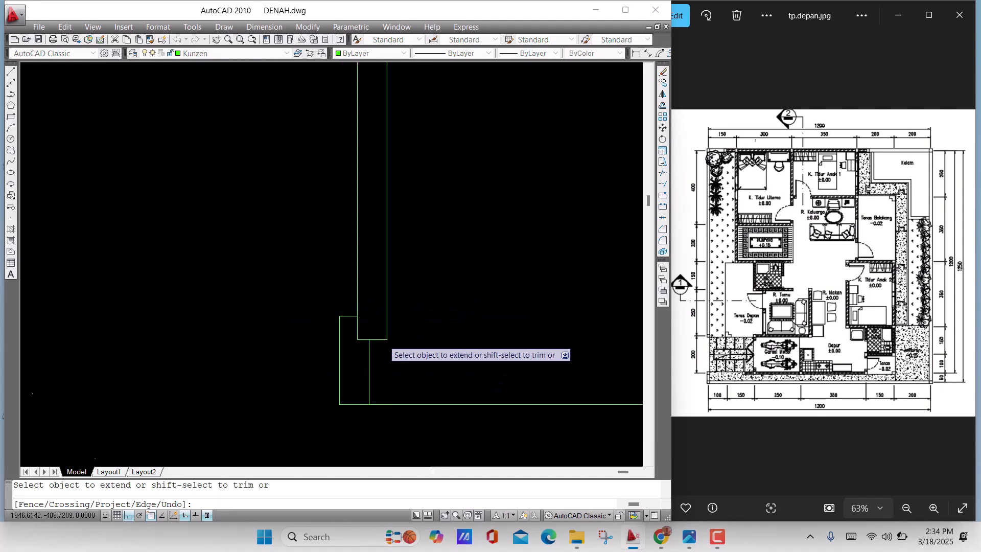
scroll(386, 349, down, 4)
key(Escape)
Trim both vertical door leaf lines where they project above the swing arc
scroll(387, 348, up, 7)
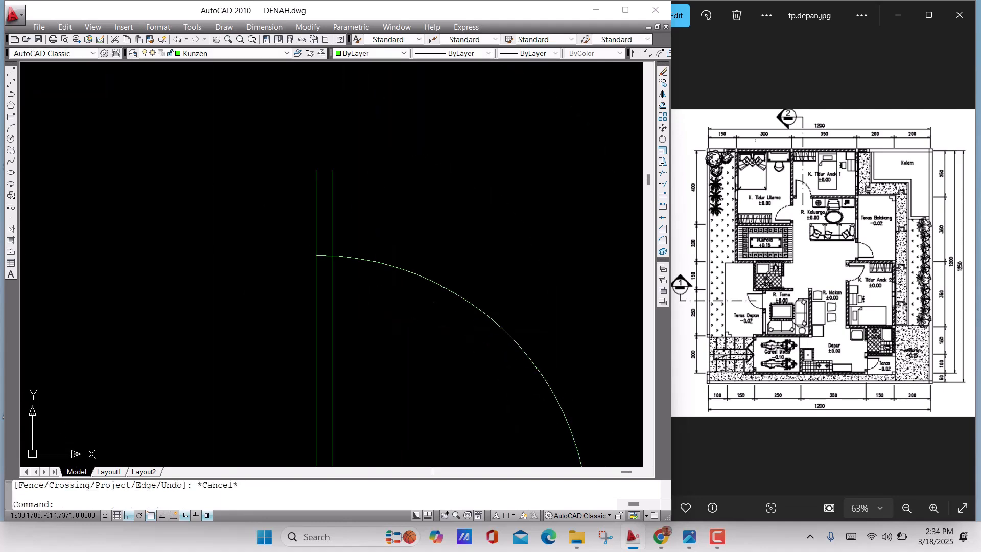
text(tr)
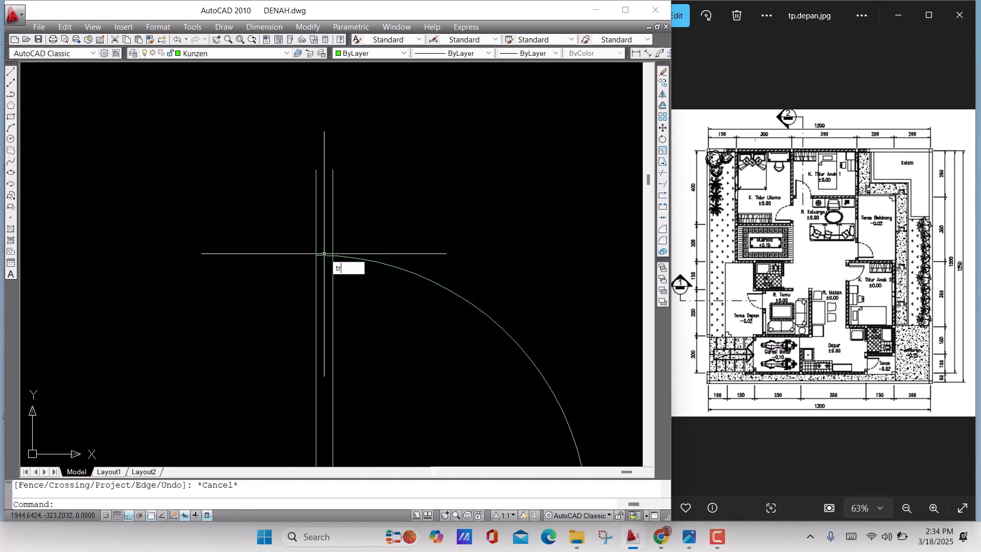
key(space)
key(space)
click(354, 234)
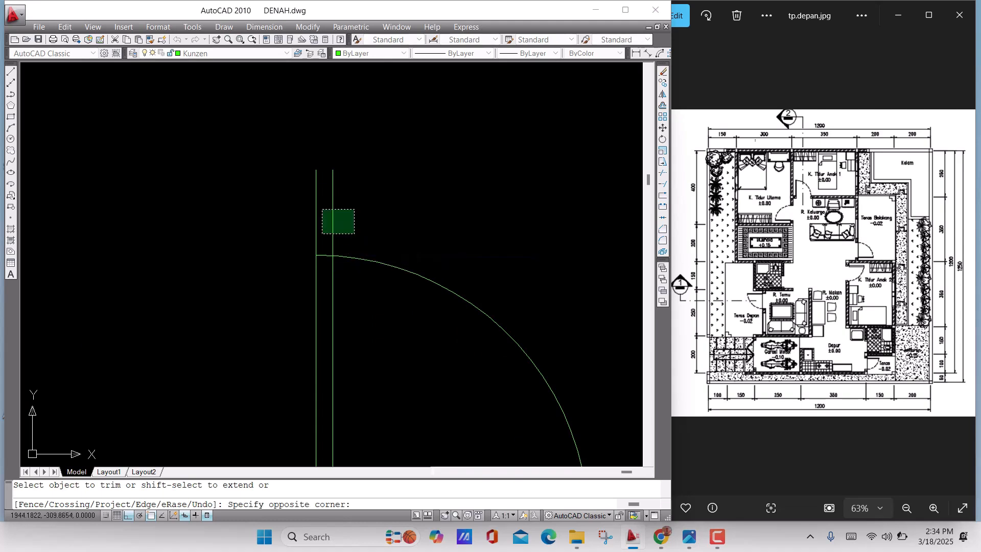
click(284, 191)
scroll(353, 211, down, 5)
middle_drag(380, 266, 347, 204)
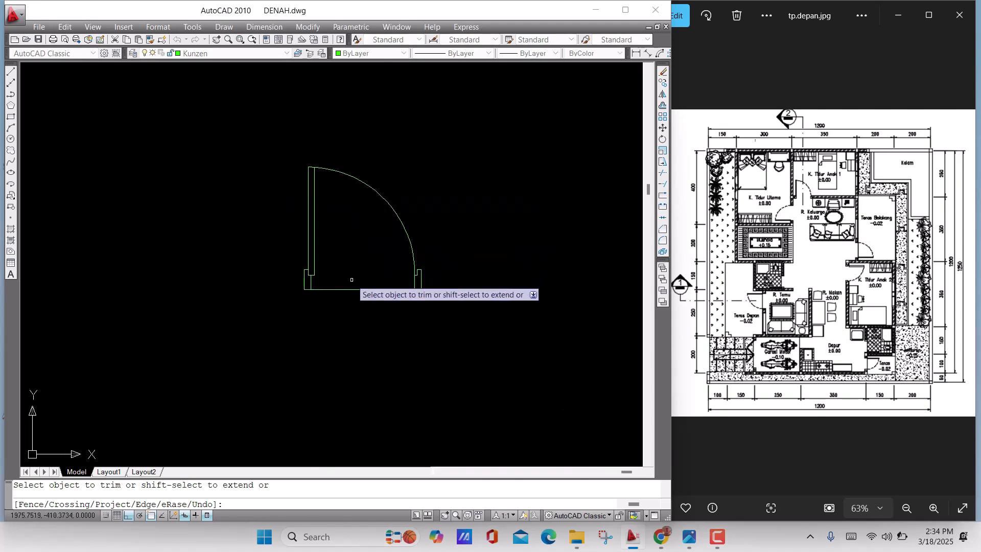
key(Escape)
scroll(335, 276, down, 4)
middle_drag(352, 282, 269, 306)
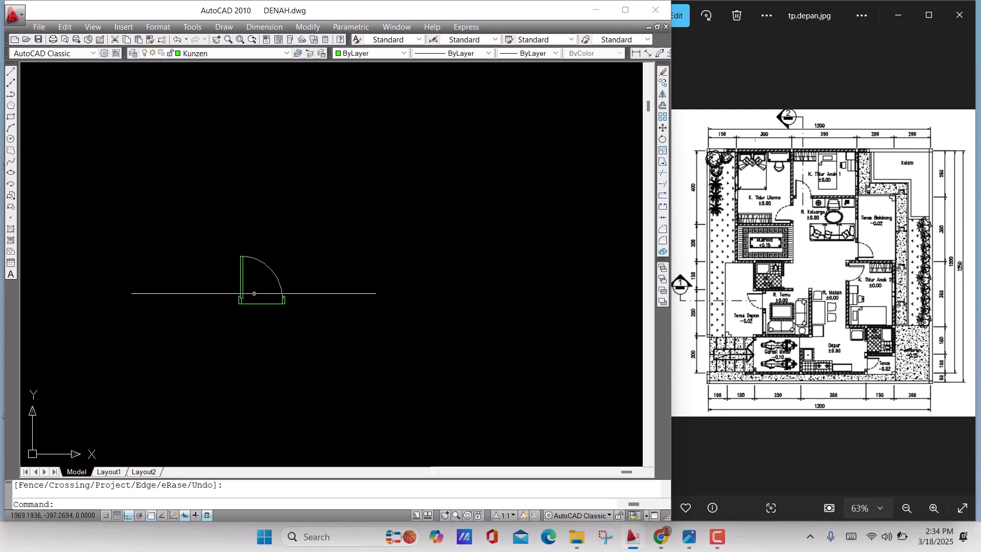
Copy the complete door horizontally about 263 units to the right of the original
scroll(254, 293, up, 3)
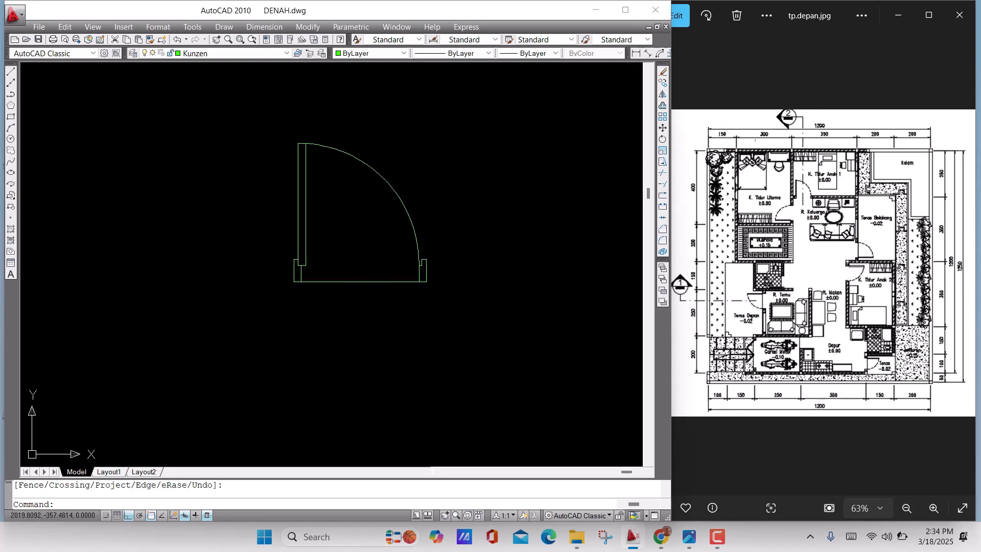
click(459, 193)
click(461, 192)
click(511, 357)
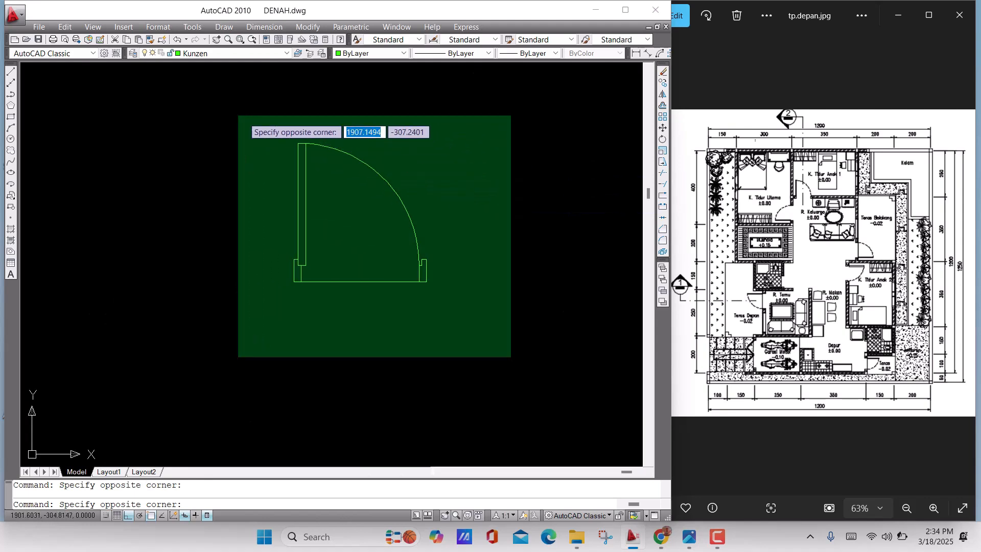
click(238, 115)
middle_drag(312, 247, 269, 239)
text(c)
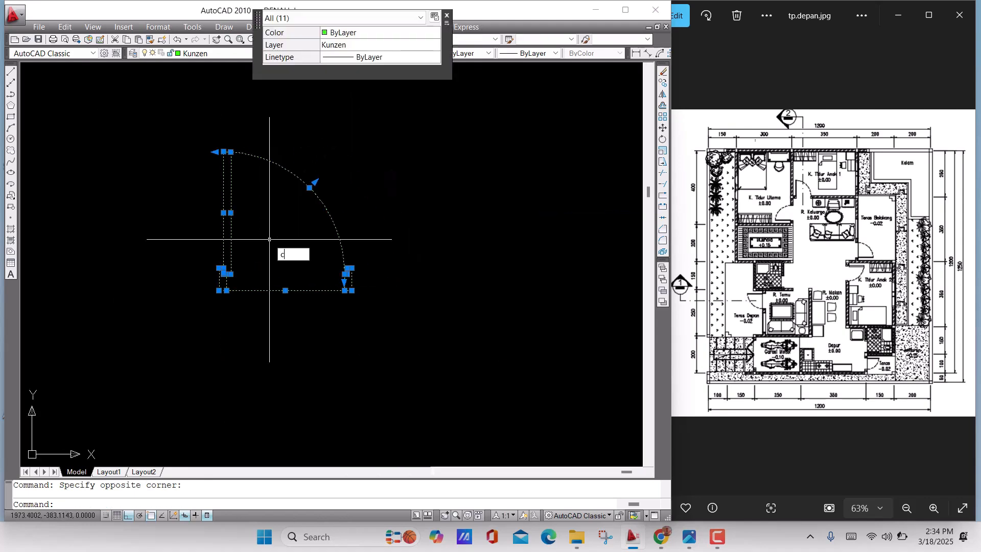
text(o)
key(Return)
click(267, 245)
middle_drag(409, 273, 315, 265)
click(563, 234)
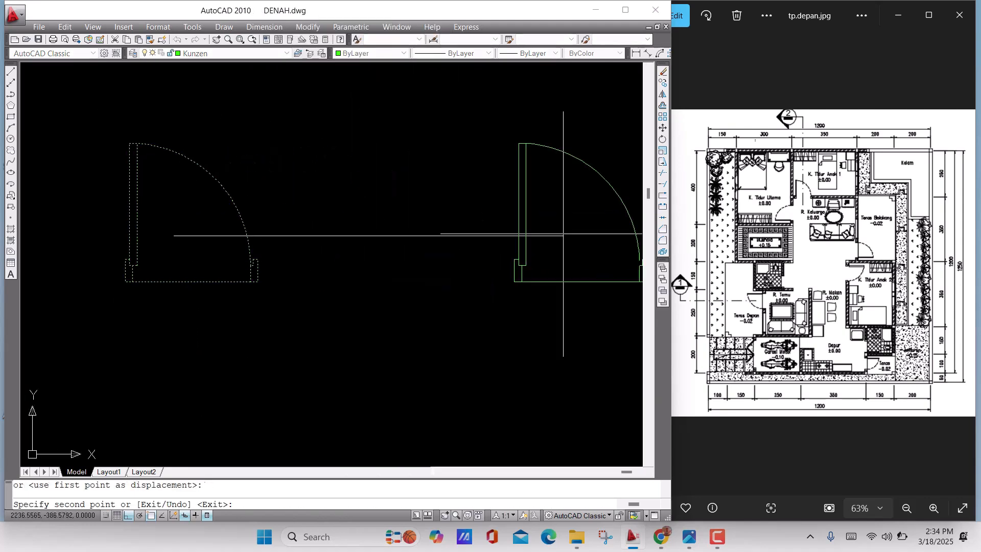
scroll(466, 265, down, 5)
middle_drag(467, 265, 327, 244)
key(Return)
Shorten the copied door's bottom line by 10 units from its right end
scroll(380, 239, up, 6)
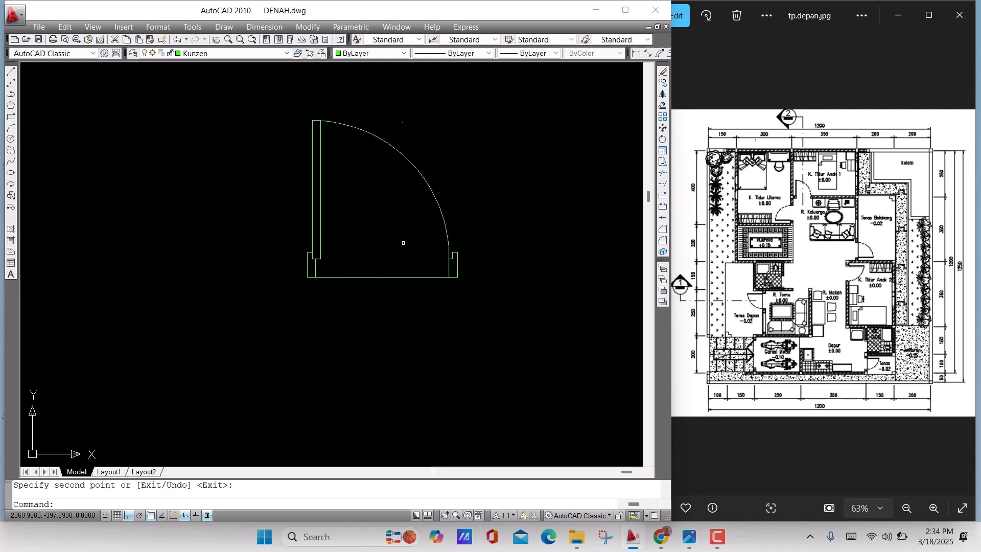
scroll(411, 255, up, 3)
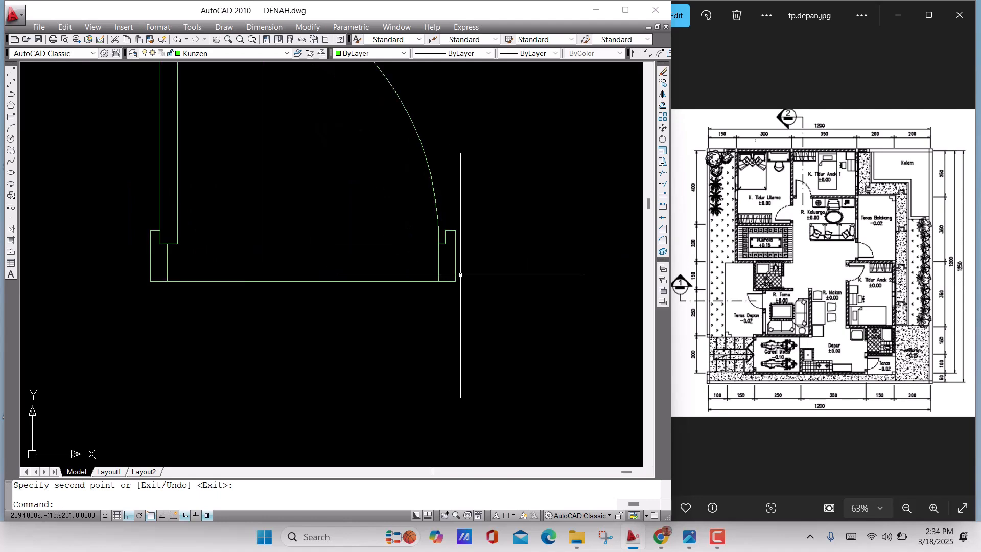
click(376, 194)
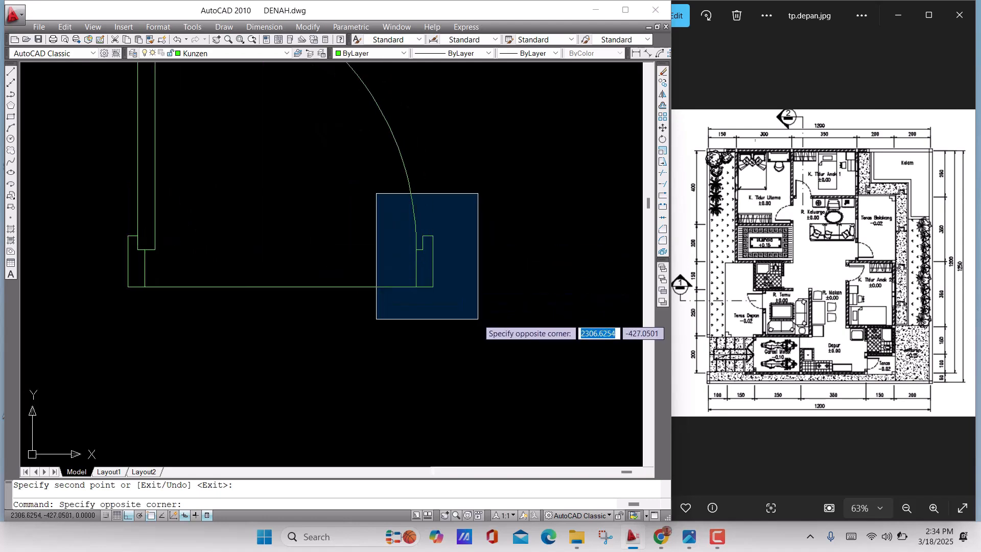
click(346, 220)
click(347, 295)
click(316, 253)
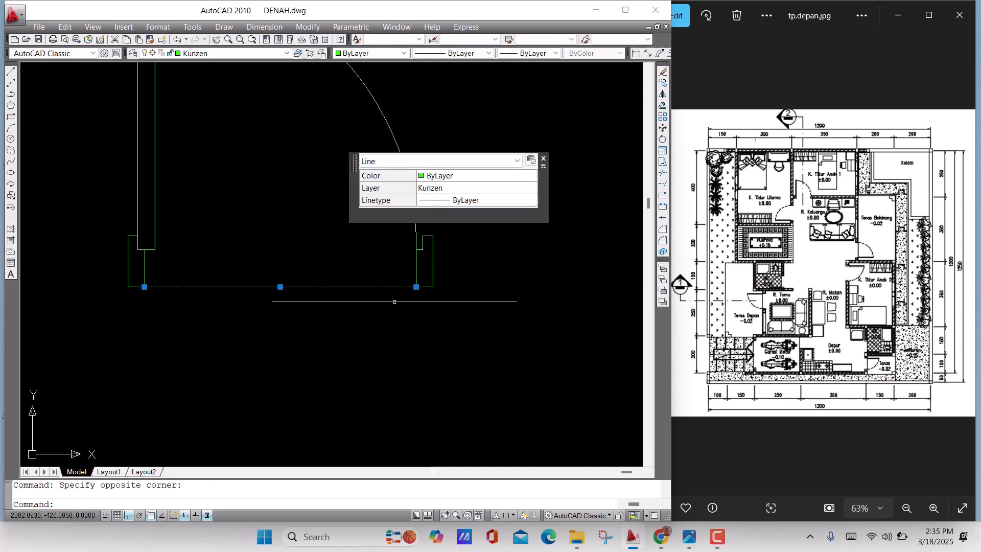
click(416, 287)
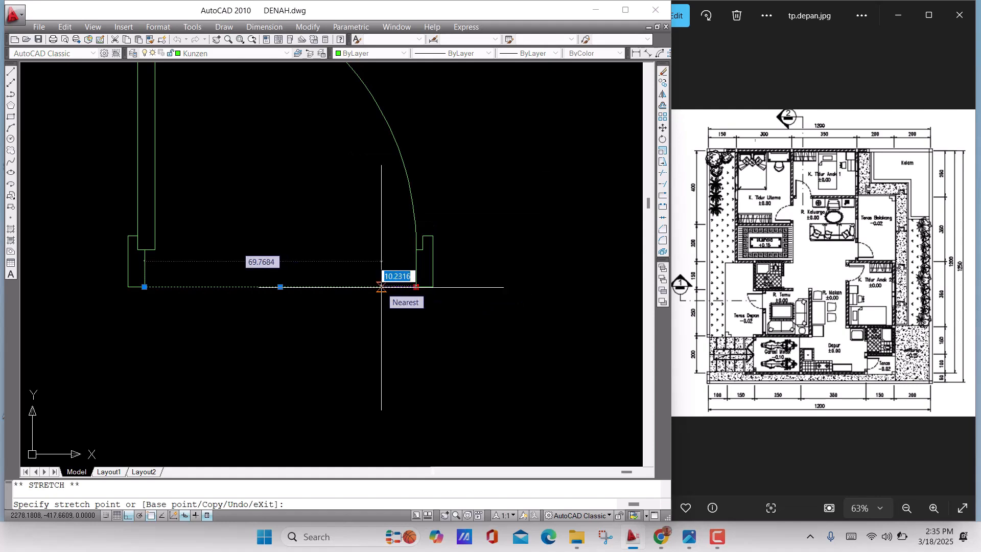
text(10)
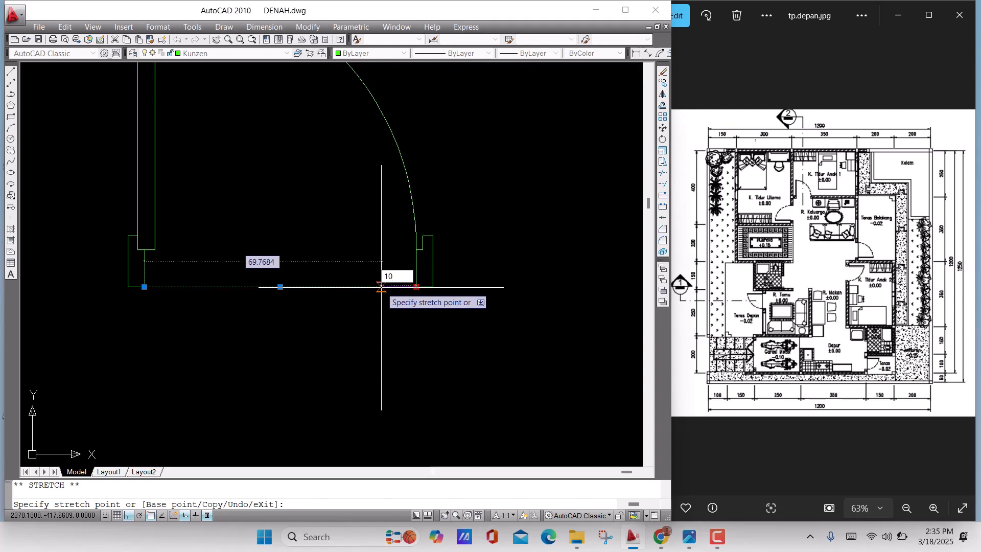
key(Return)
text(co)
key(Return)
scroll(378, 305, down, 4)
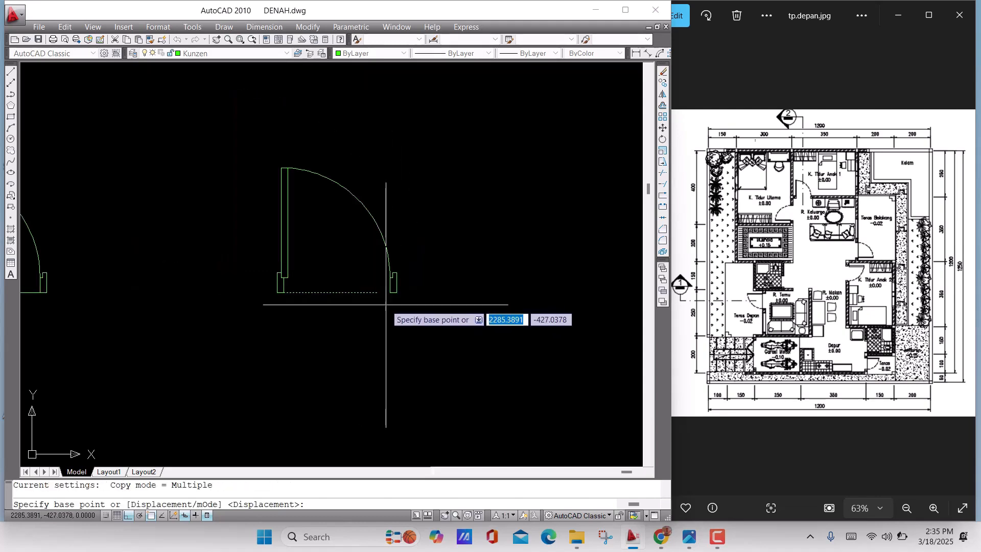
scroll(389, 303, up, 3)
key(Escape)
Move the copied door's right frame and swing arc from the frame's lower-left corner to the shortened bottom line's right end
middle_drag(425, 296, 495, 315)
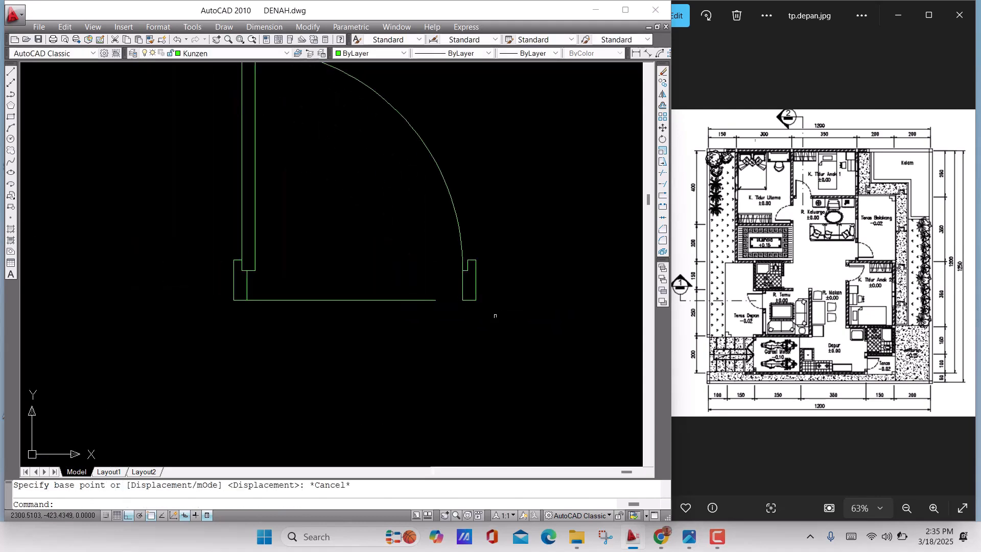
click(494, 318)
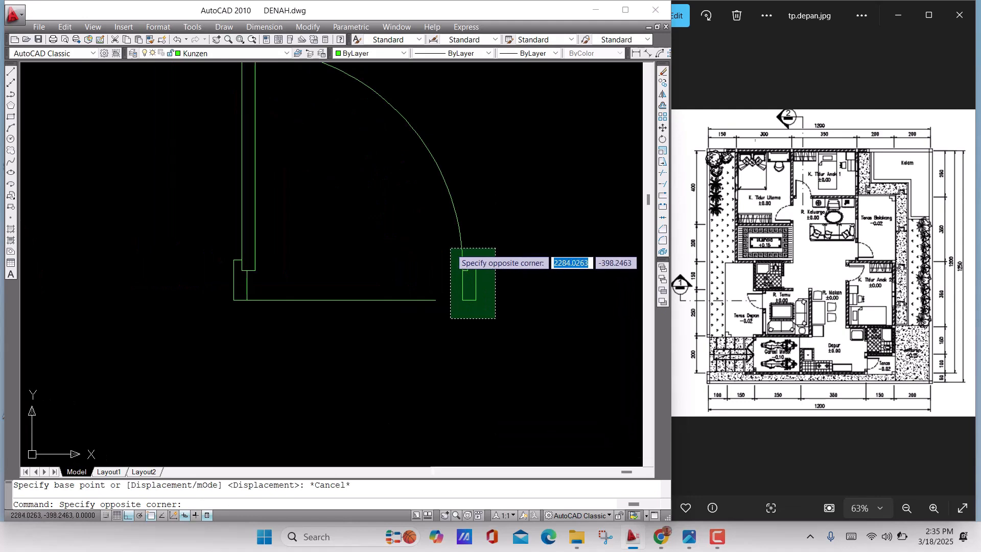
click(450, 249)
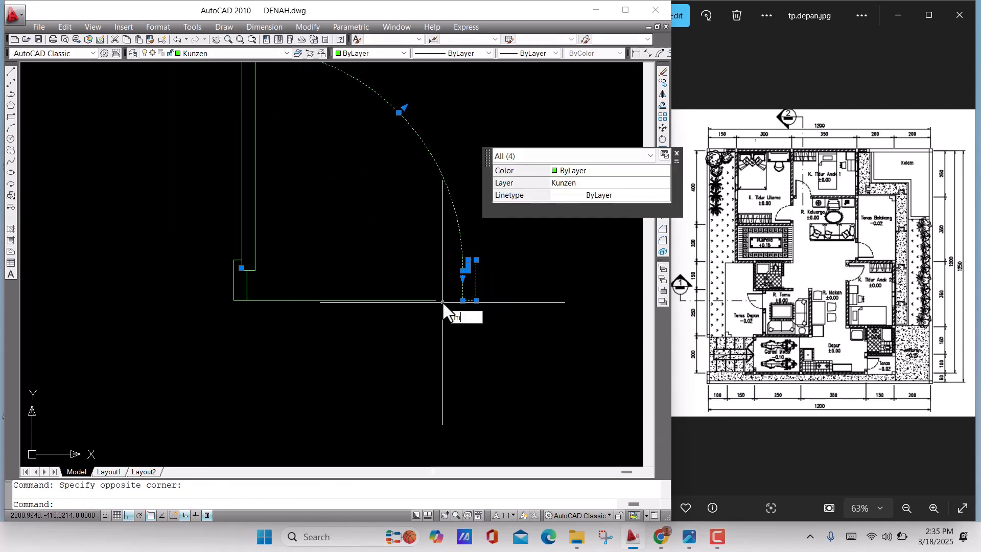
key(Return)
scroll(443, 309, up, 5)
click(489, 261)
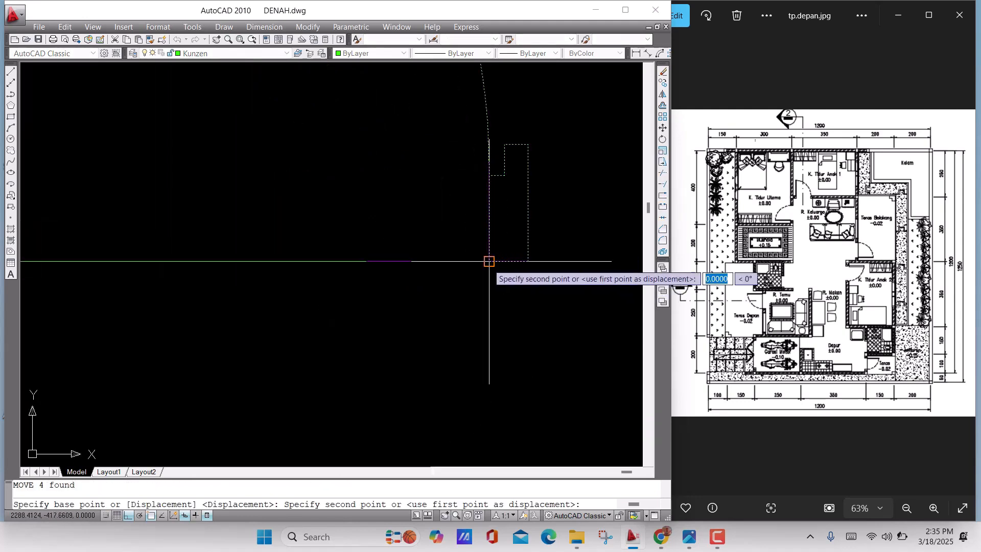
click(411, 261)
Move the copied door's swing arc from its lower end to the inner corner of the right frame's notch
scroll(495, 298, down, 4)
middle_drag(492, 317, 490, 361)
drag(500, 235, 377, 161)
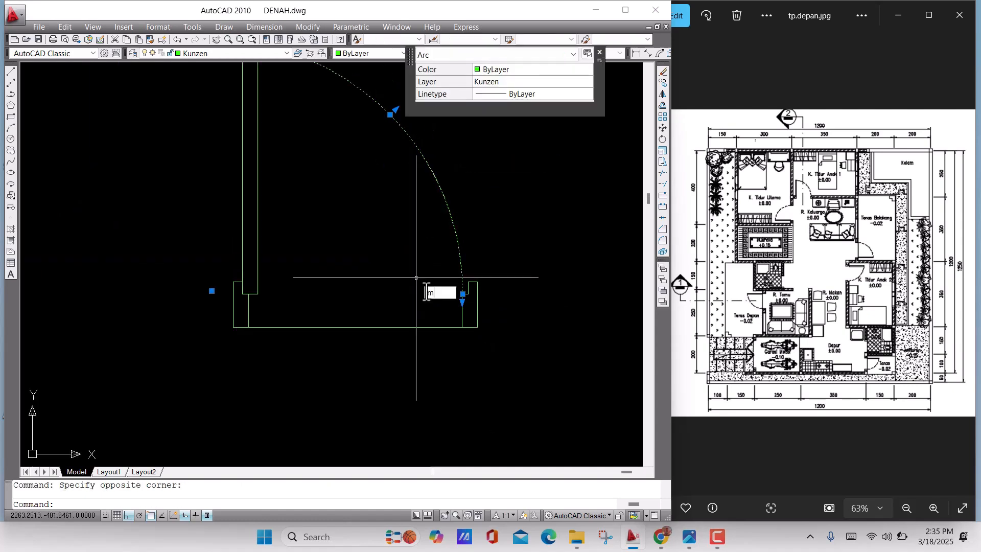
key(Return)
scroll(450, 292, up, 6)
middle_drag(544, 311, 378, 305)
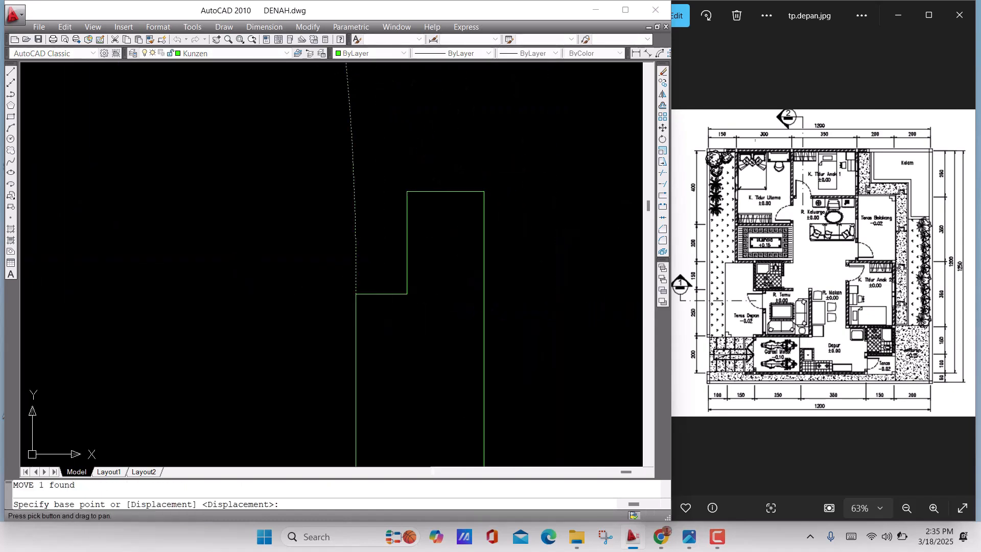
click(356, 294)
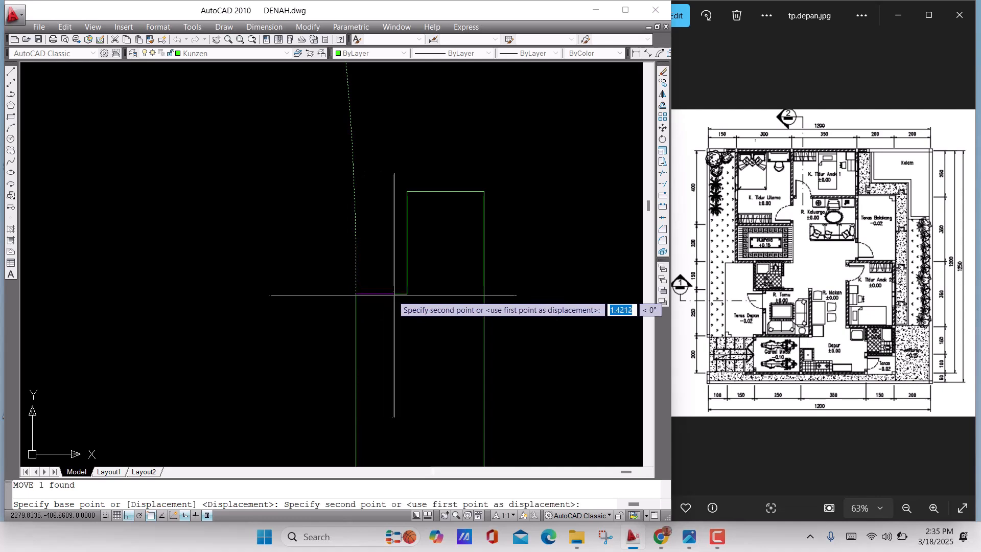
click(407, 294)
Trim the copied door's arc where it passes left of the leaf, and the leaf's right line above the arc
scroll(435, 310, down, 10)
middle_drag(325, 306, 356, 317)
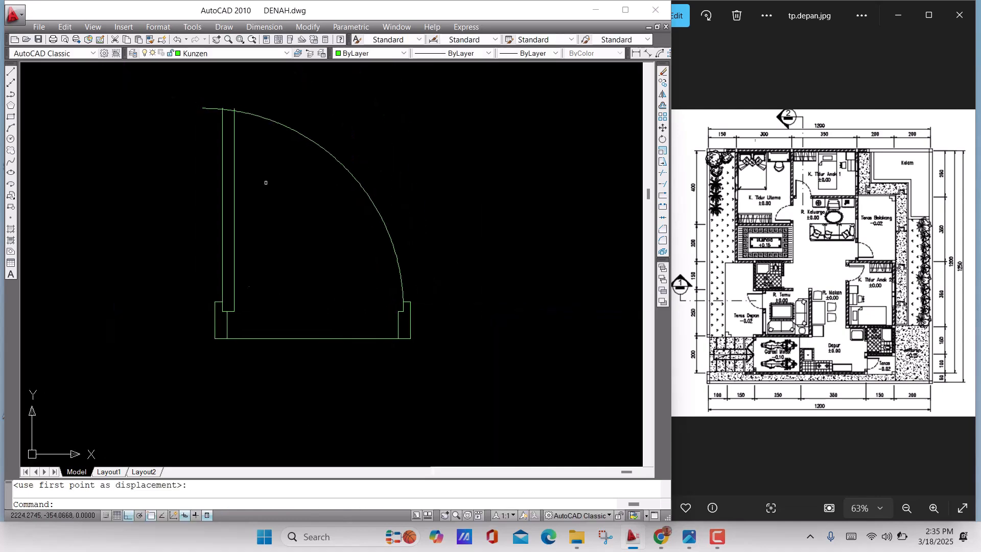
scroll(232, 143, up, 3)
middle_drag(230, 125, 289, 209)
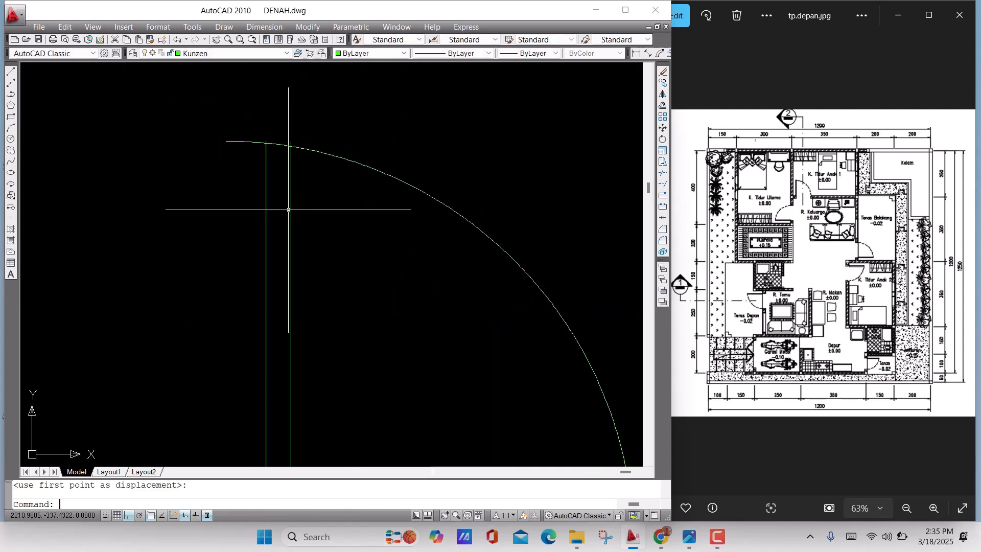
text(tr)
key(Return)
key(Return)
click(230, 136)
click(232, 180)
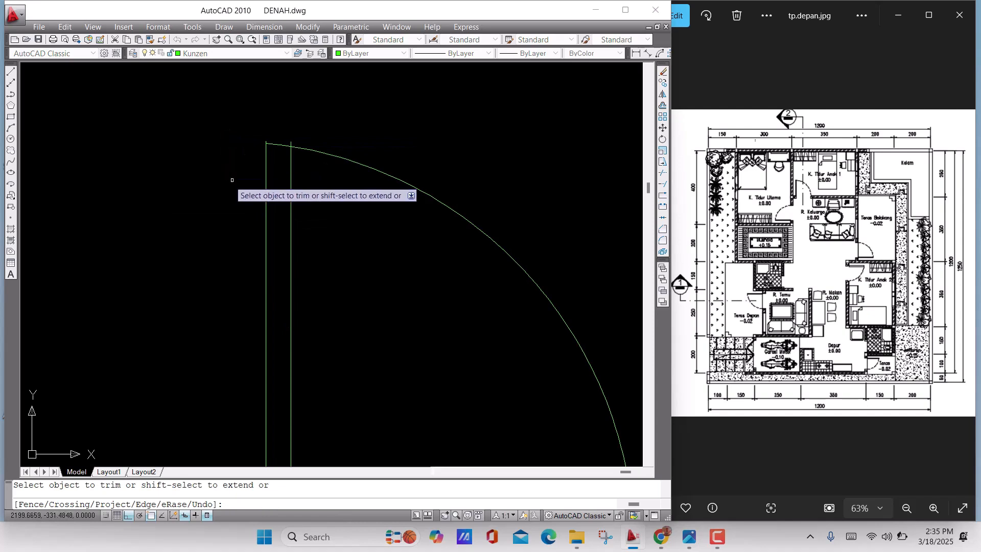
scroll(290, 137, up, 6)
click(294, 152)
click(254, 136)
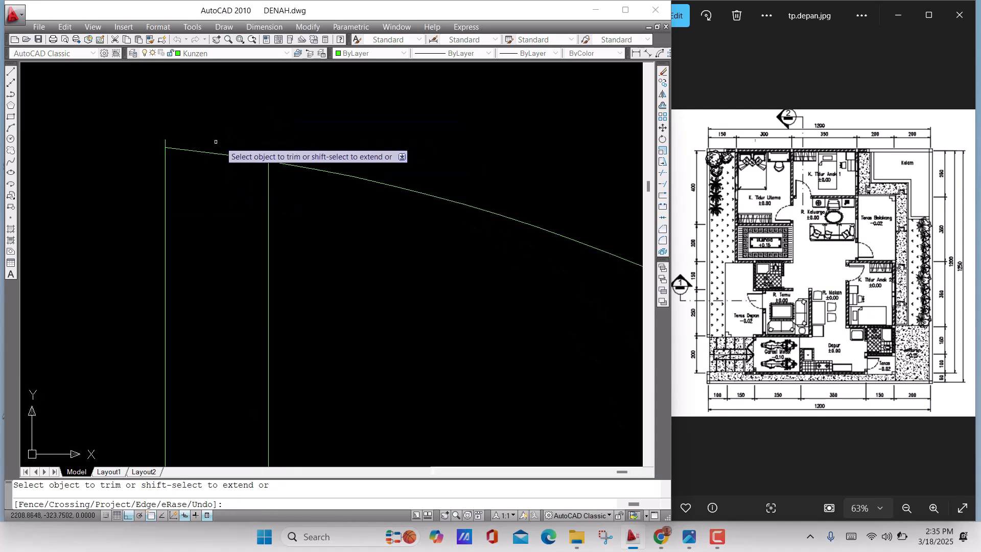
scroll(258, 150, down, 10)
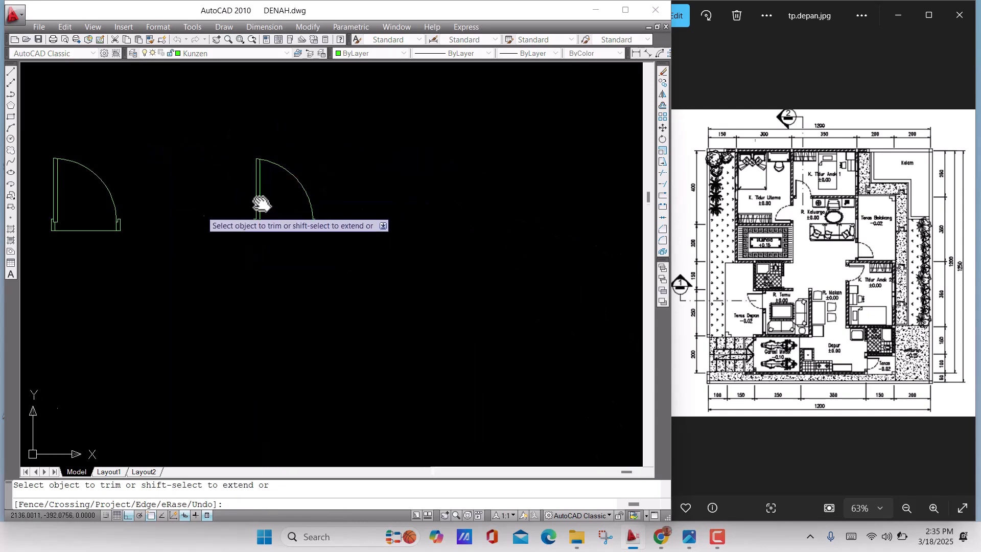
middle_drag(262, 204, 371, 198)
scroll(200, 154, up, 3)
middle_drag(285, 182, 266, 163)
key(Return)
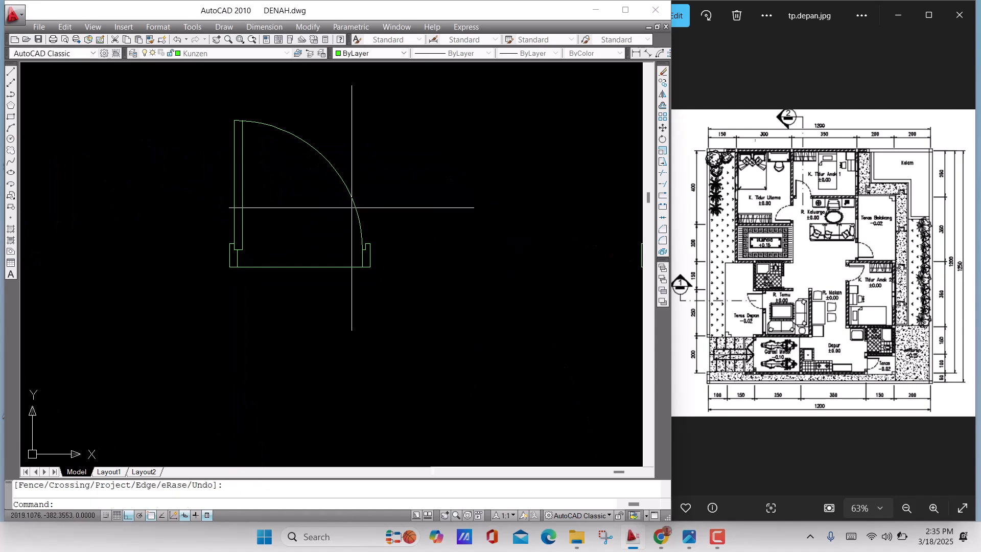
Move the original door's swing arc from its lower end to the inner corner of the right frame's notch
scroll(351, 207, up, 4)
click(372, 210)
click(324, 201)
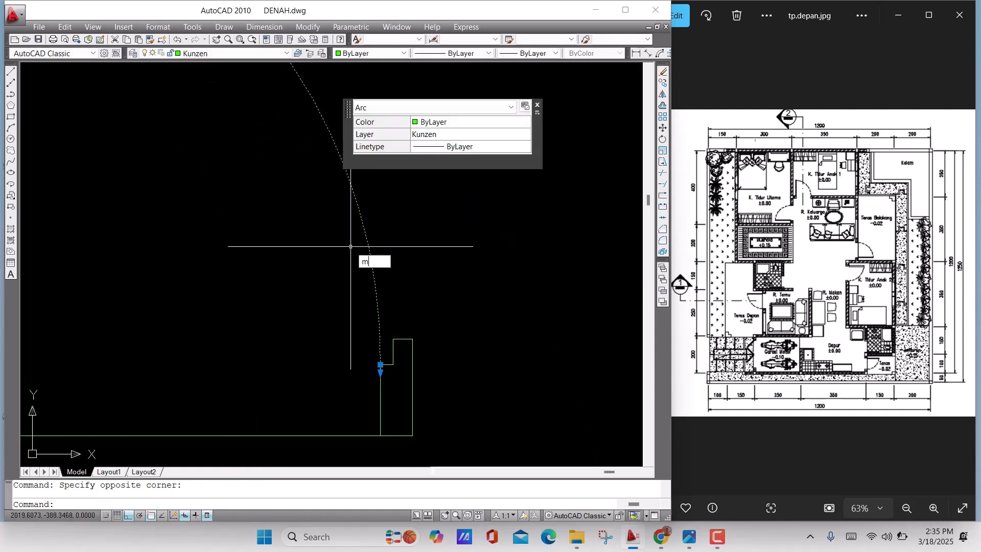
key(Return)
scroll(385, 346, up, 4)
middle_drag(374, 406, 357, 325)
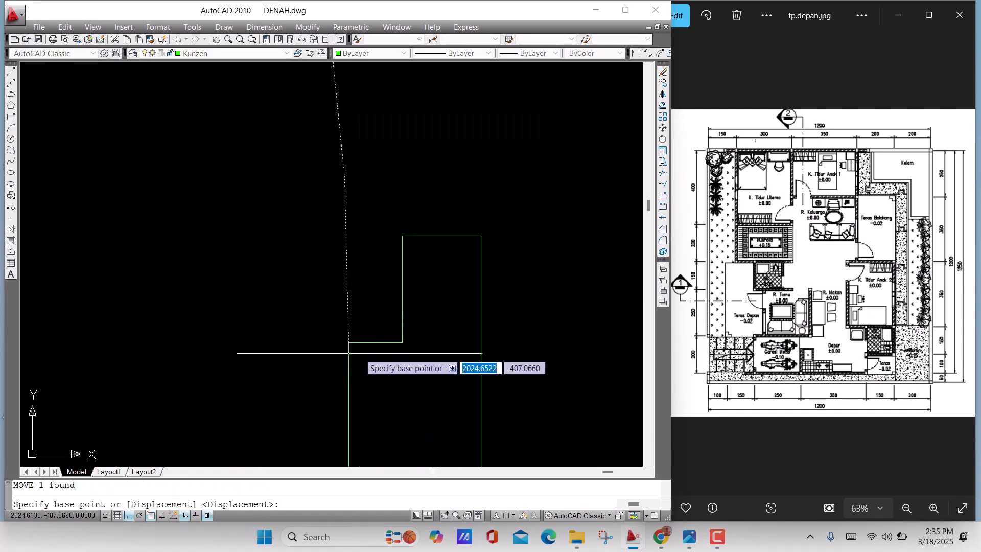
click(349, 342)
click(402, 342)
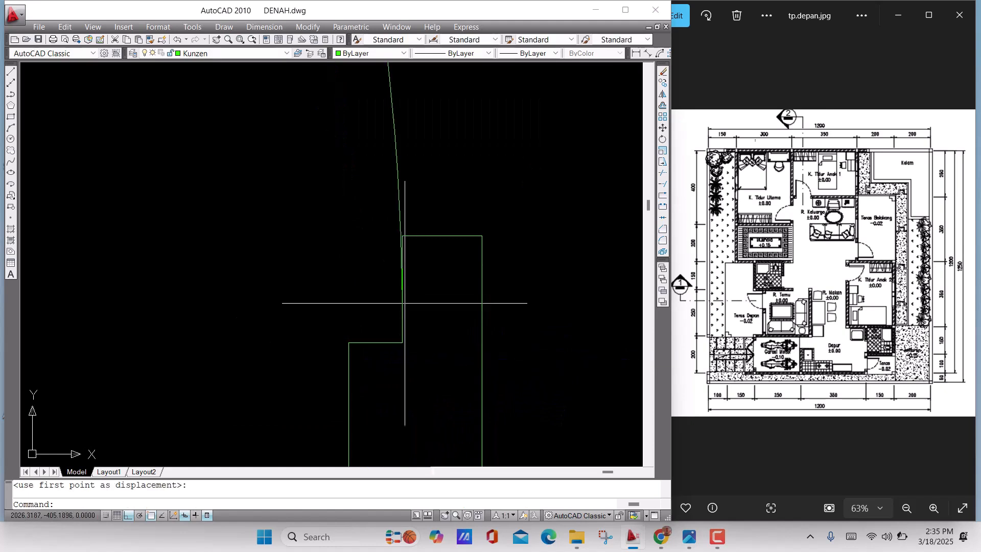
Extend the original door's swing arc at its upper end to meet the leaf's left vertical line
scroll(404, 302, down, 3)
scroll(282, 230, up, 6)
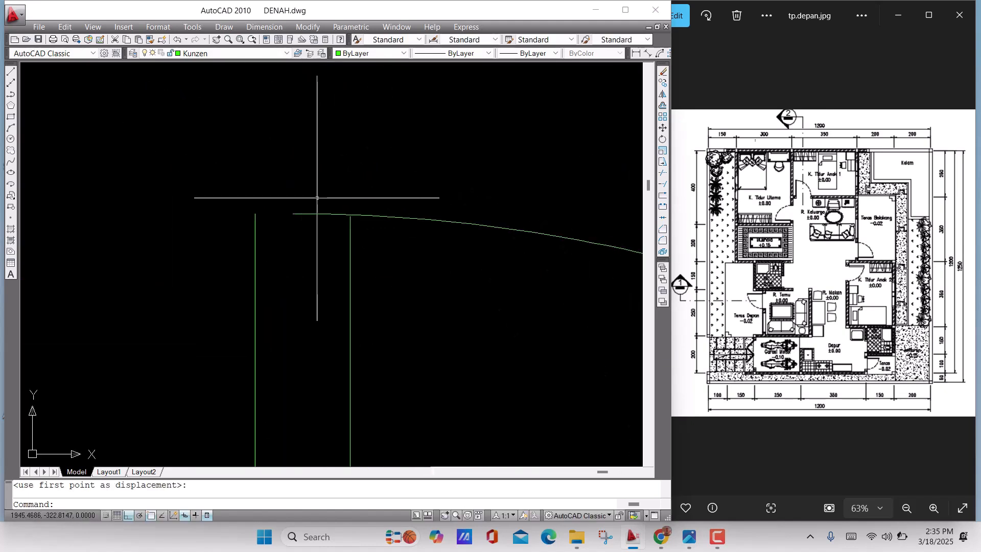
text(ex)
key(space)
key(space)
click(317, 234)
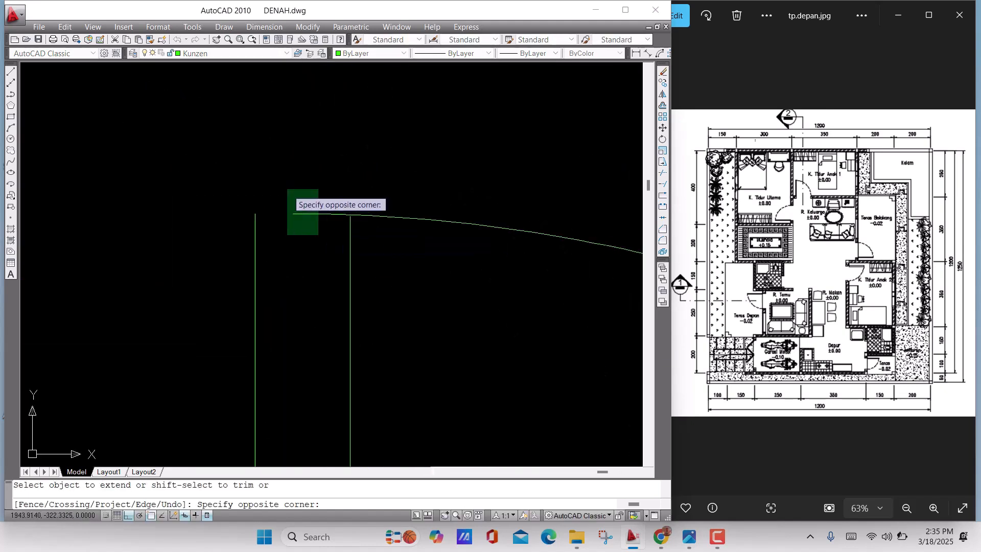
click(287, 189)
scroll(354, 211, down, 5)
key(Escape)
Draw a 15 by 15 rectangle to the left of the original door's left frame
scroll(384, 235, down, 6)
scroll(396, 249, up, 5)
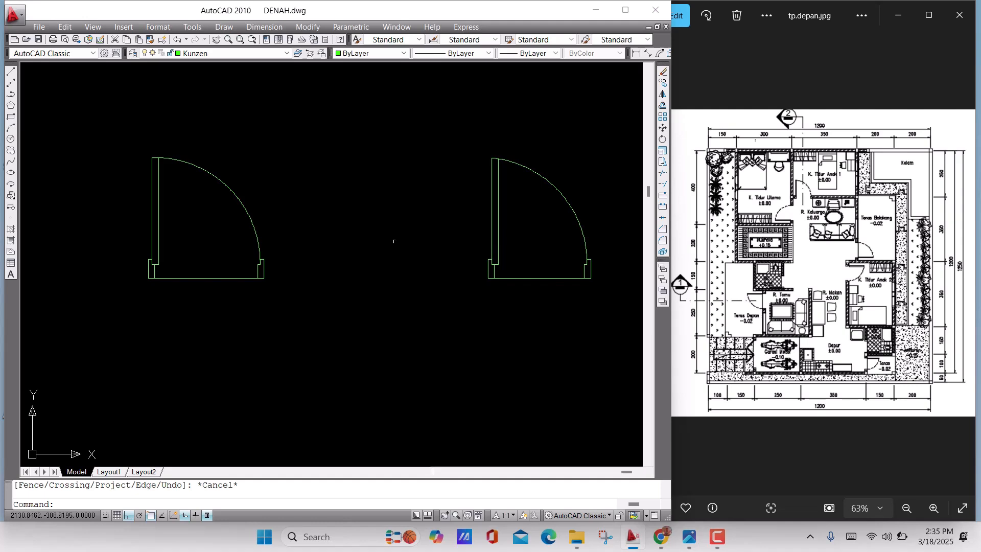
scroll(373, 240, down, 6)
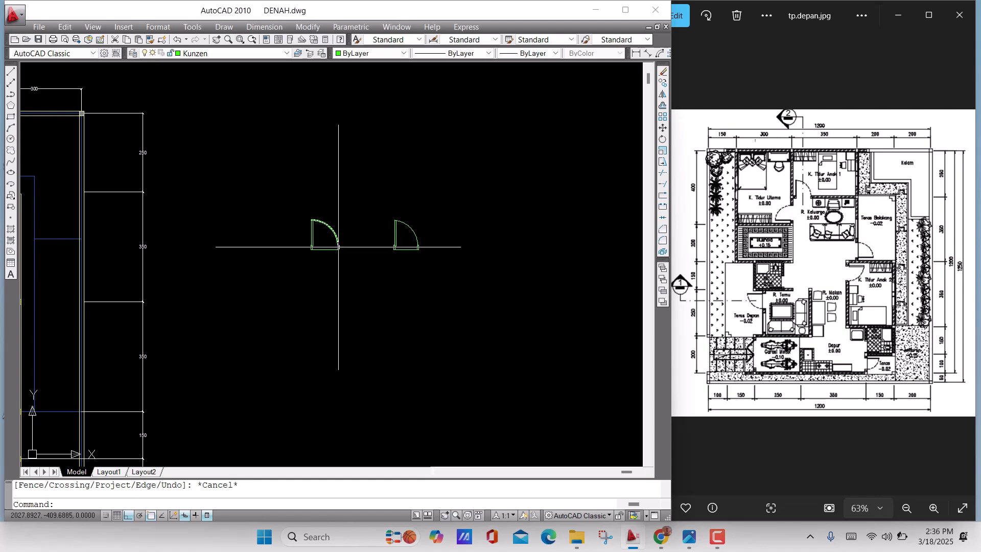
scroll(332, 240, up, 8)
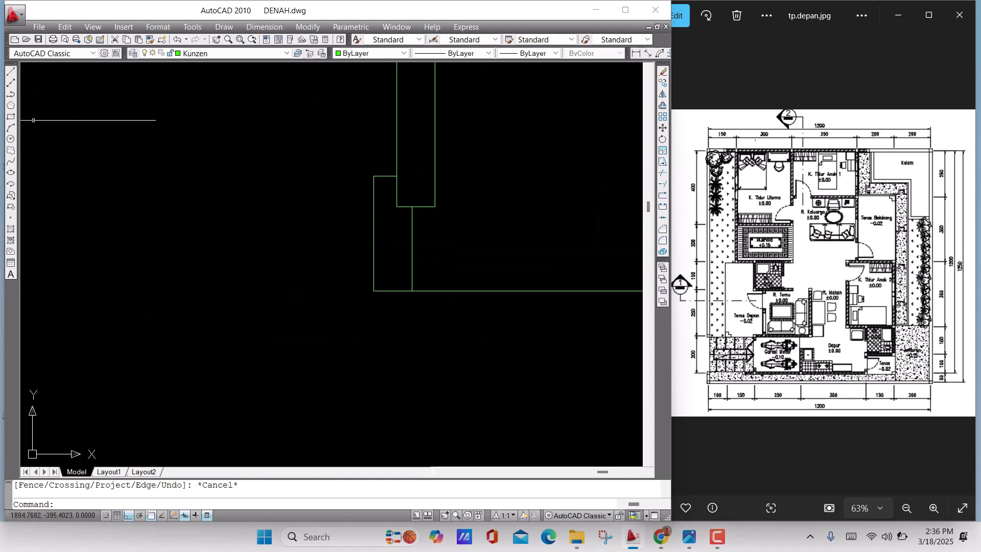
click(11, 117)
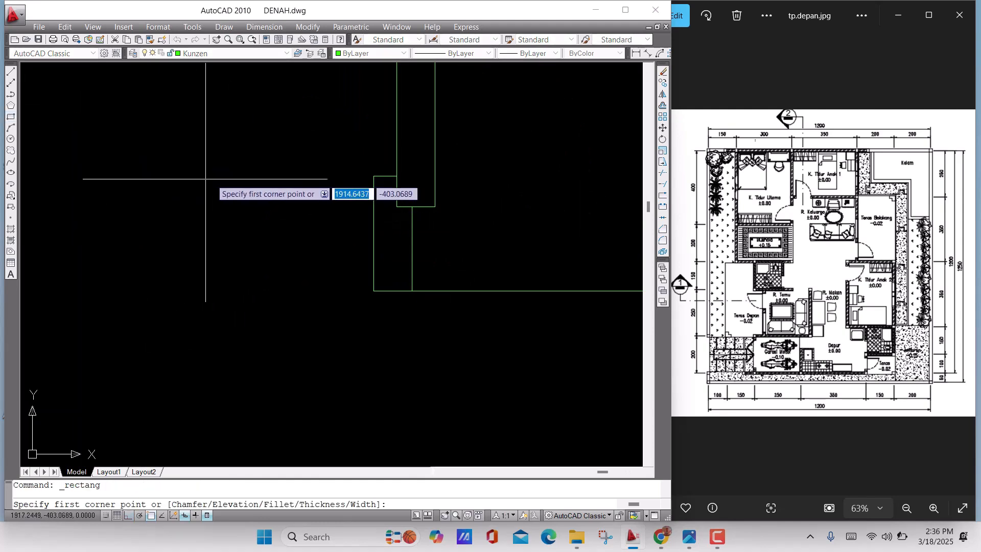
click(134, 167)
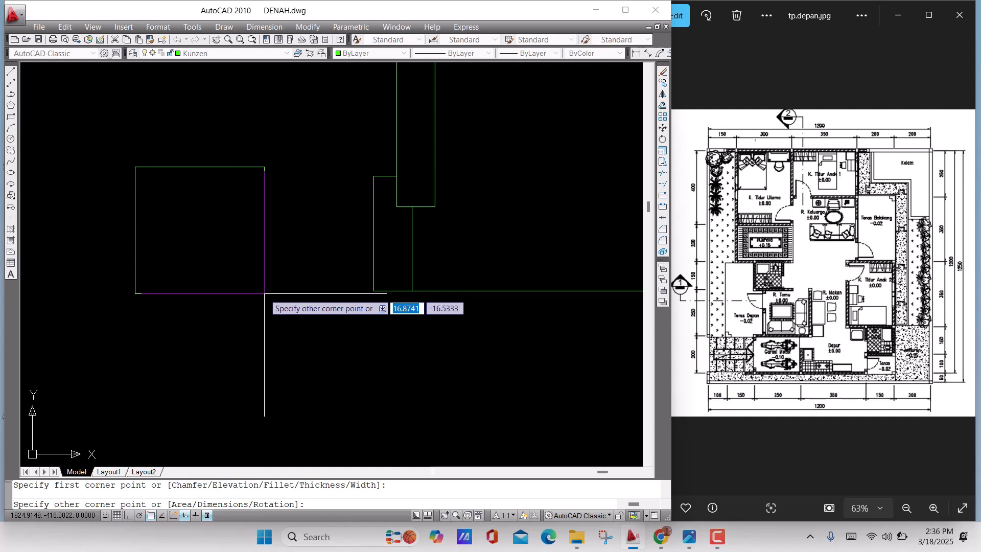
key(Tab)
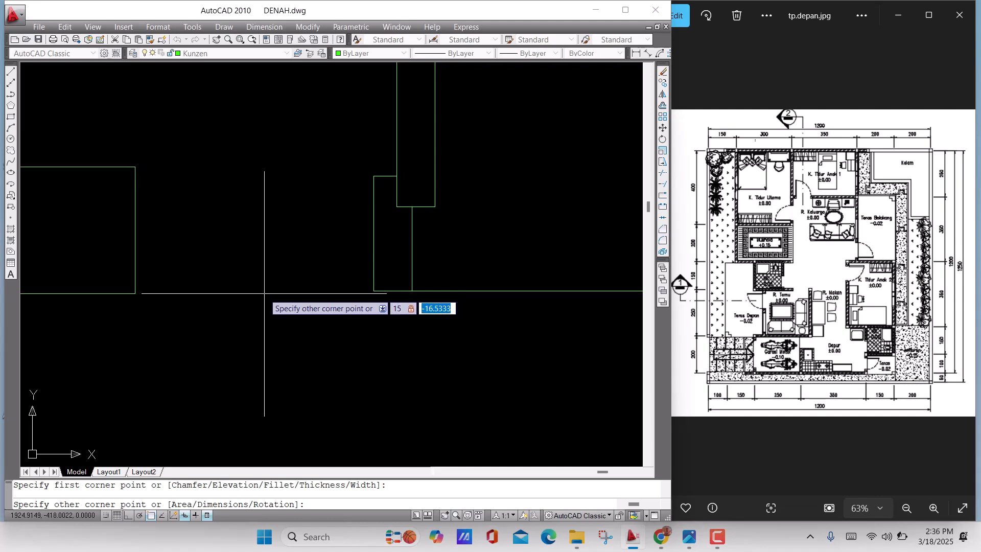
key(Return)
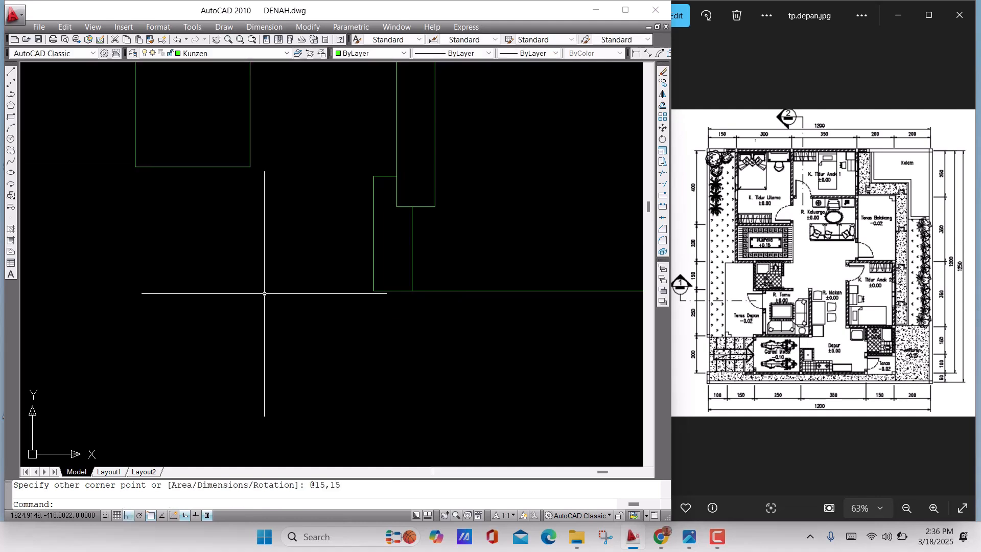
Move the 15 by 15 square from its upper-right corner to the upper-left corner of the original door's left frame
scroll(264, 293, down, 3)
scroll(267, 274, up, 2)
click(268, 274)
click(186, 143)
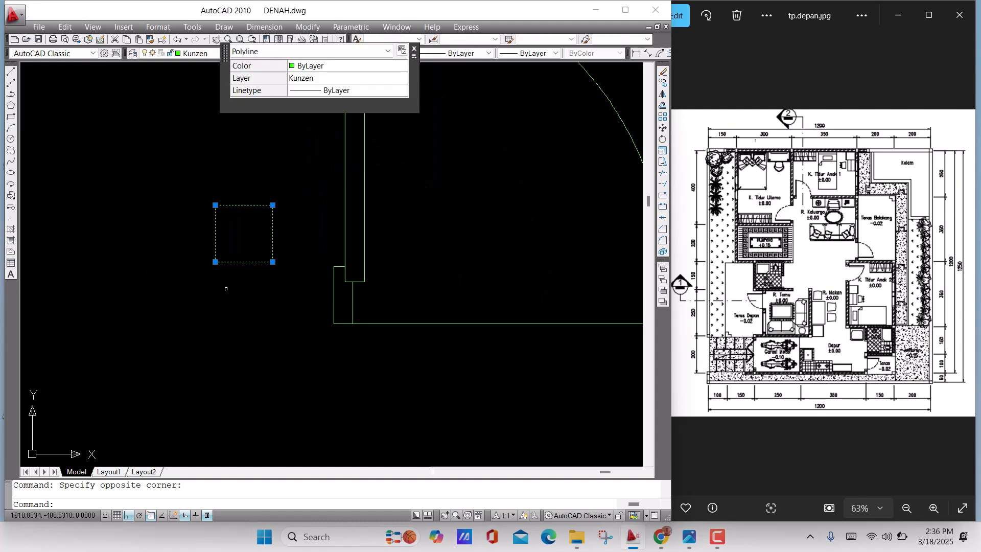
key(Return)
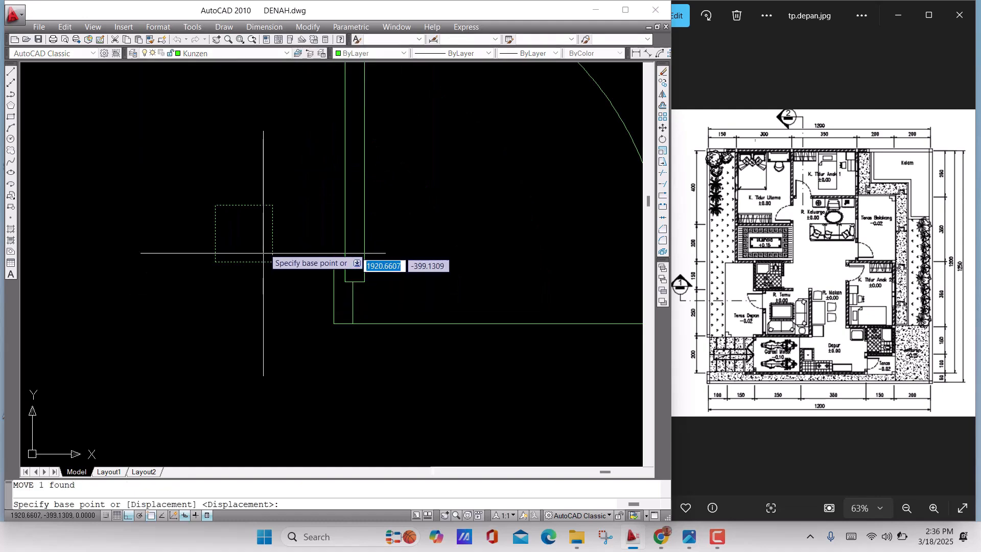
click(272, 205)
click(334, 267)
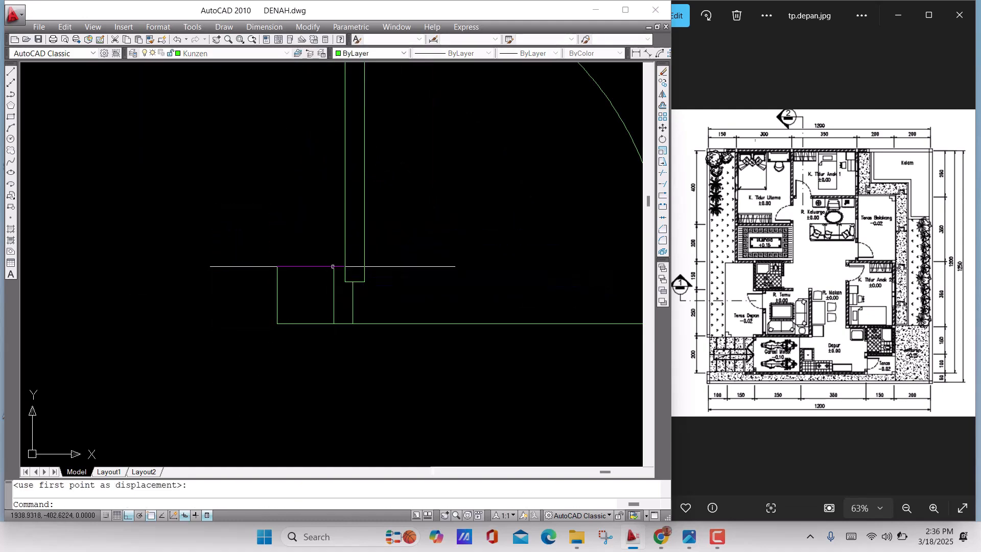
scroll(298, 318, up, 2)
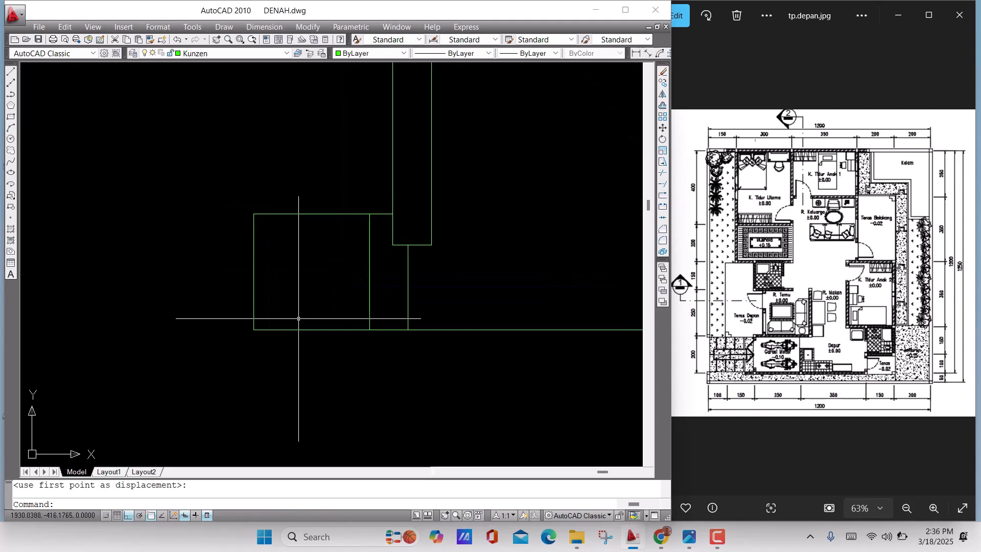
scroll(264, 214, up, 2)
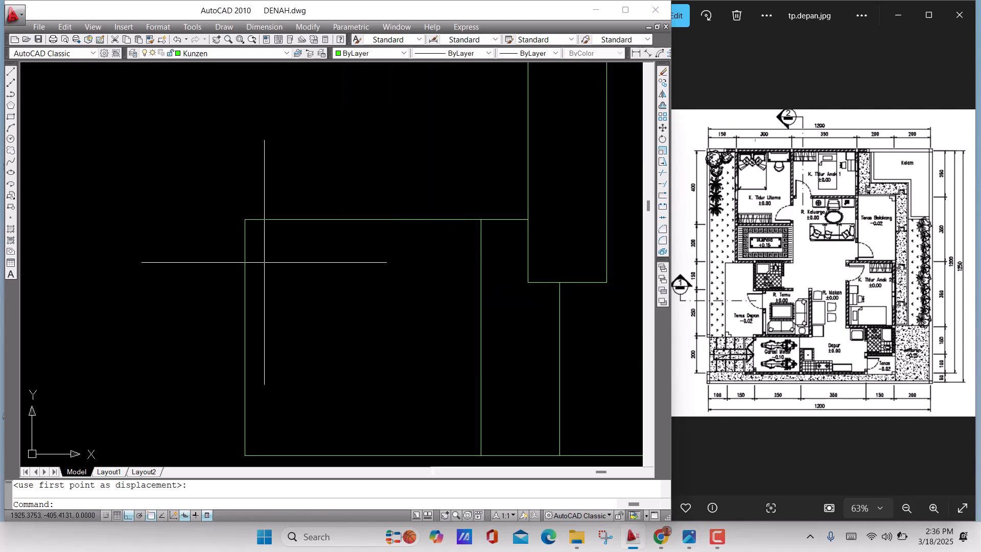
text(s)
key(Return)
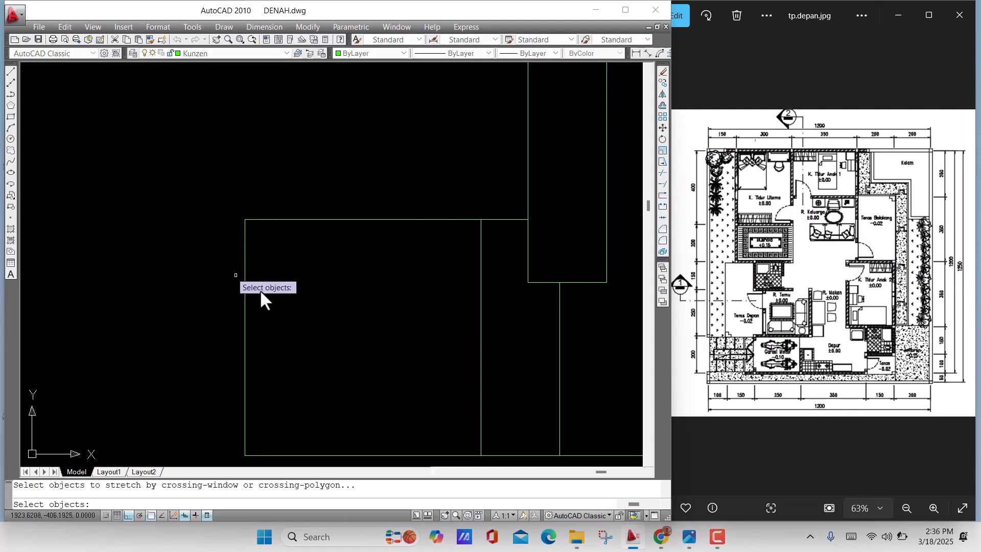
click(279, 299)
click(192, 189)
scroll(284, 252, down, 2)
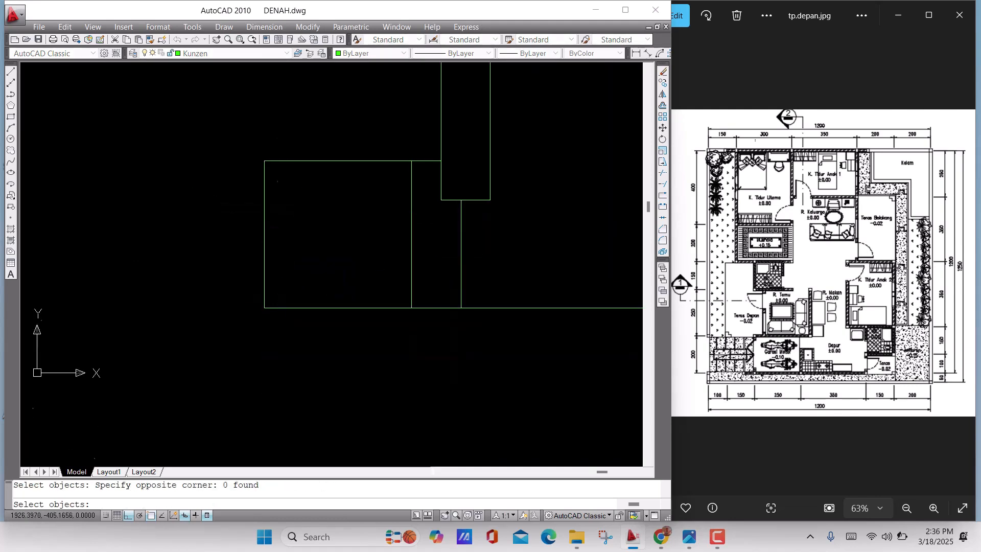
click(299, 330)
click(229, 157)
key(Return)
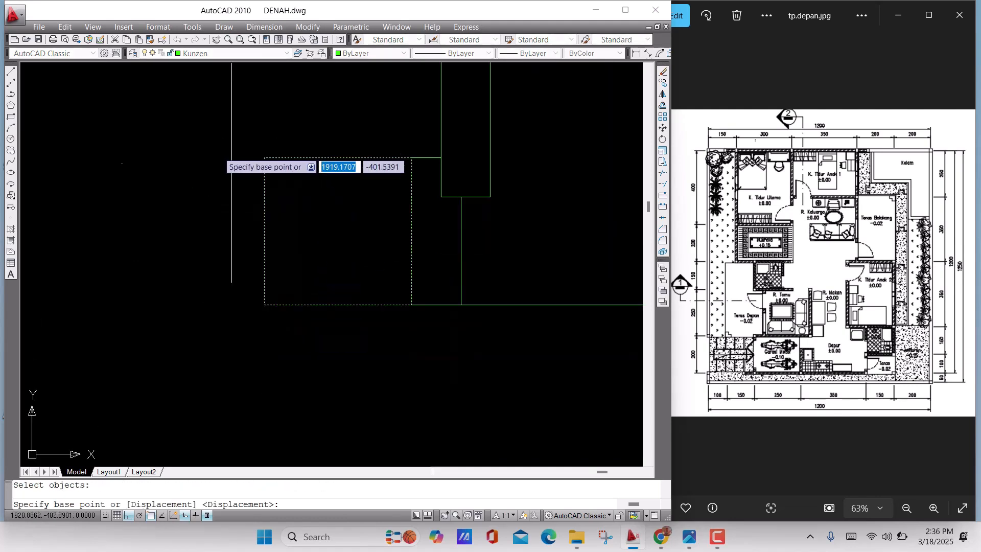
click(264, 158)
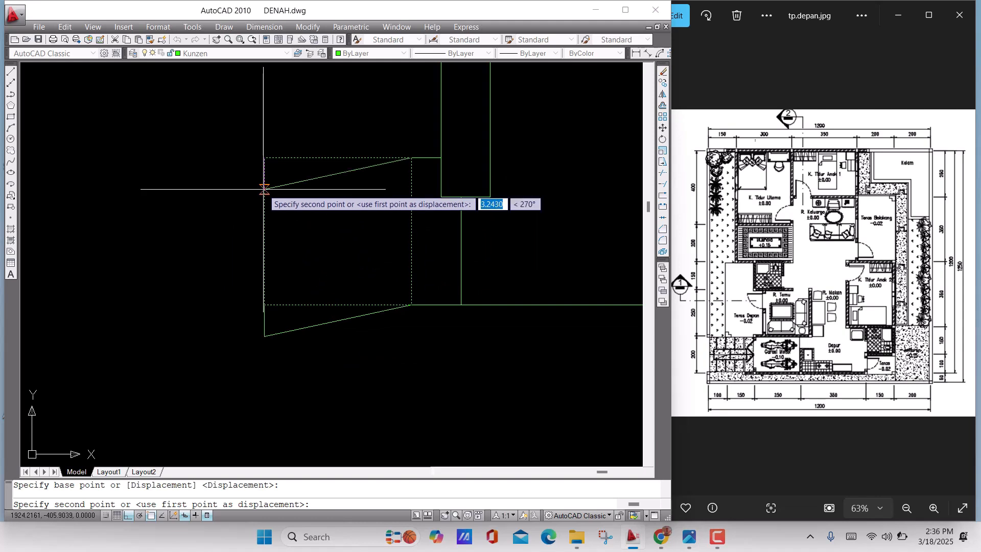
key(Escape)
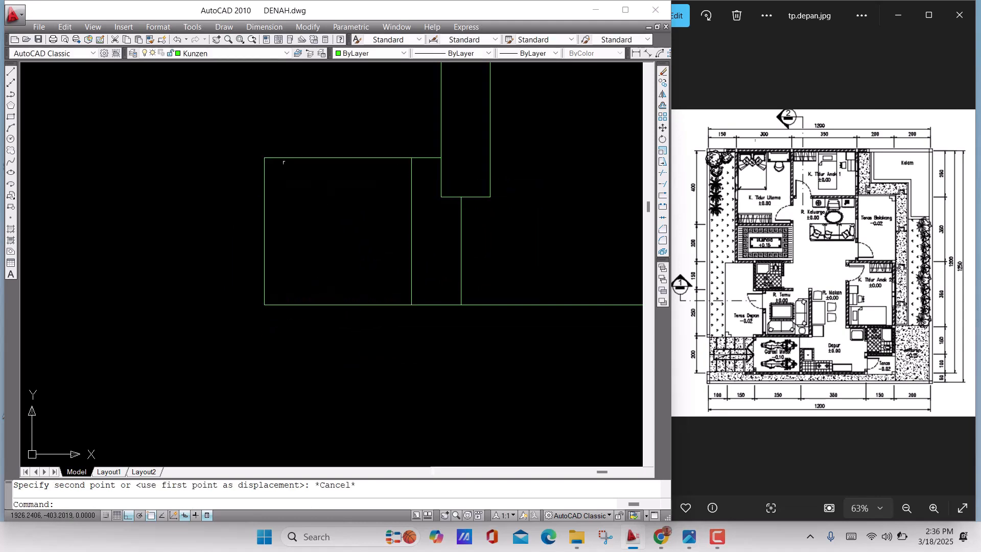
middle_drag(288, 168, 297, 196)
key(Escape)
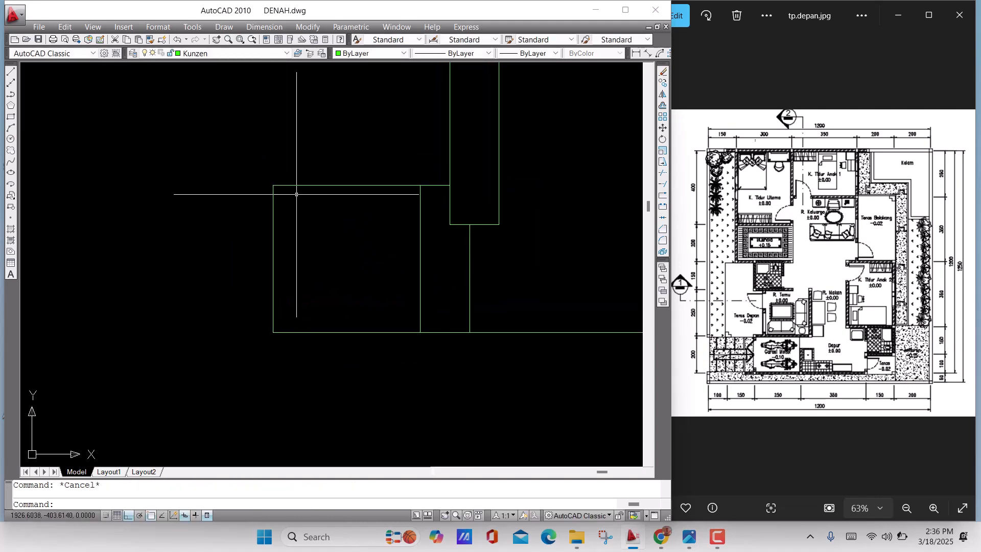
Stretch the upper-left corner of the 15-unit square beside the original door's left frame down by 4 units
key(Return)
click(325, 223)
click(225, 165)
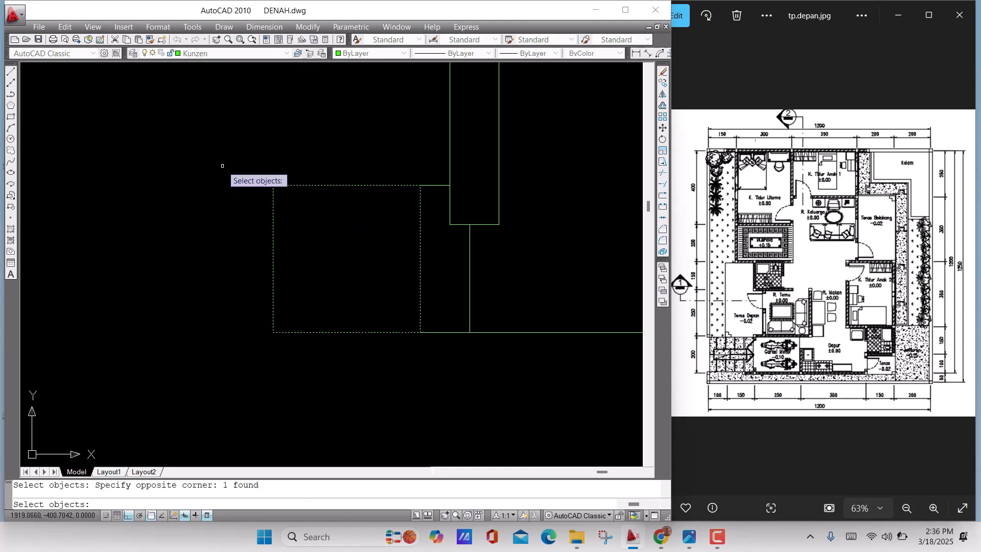
key(Return)
click(273, 185)
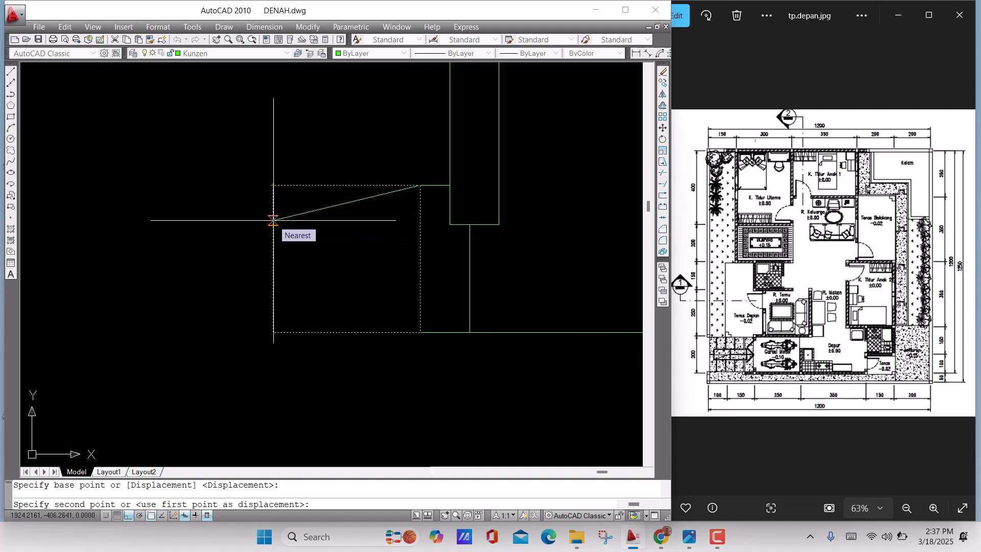
text(4)
key(Return)
Stretch the lower-left corner of the same 15-unit square up by 4 units to taper its outer end
middle_drag(237, 244, 244, 197)
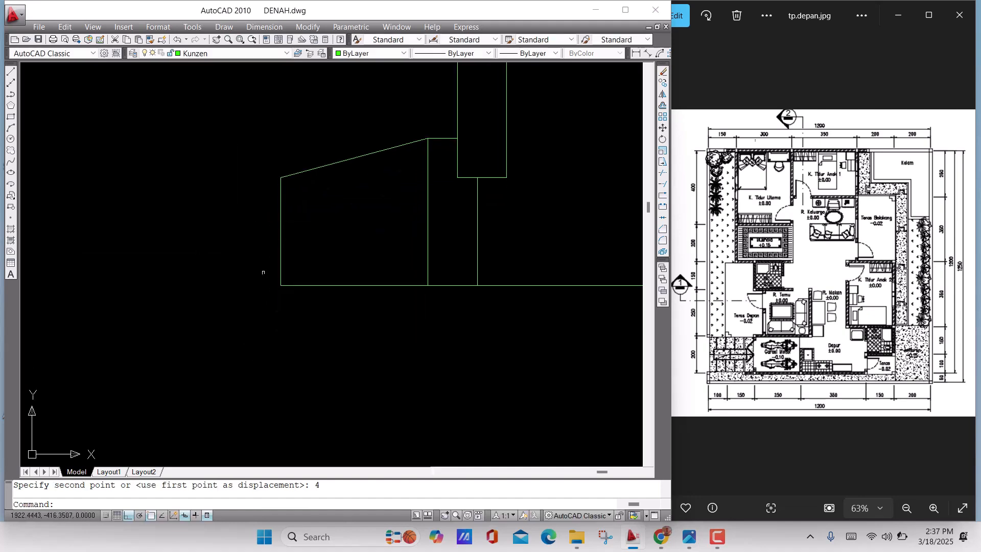
text(s)
key(Return)
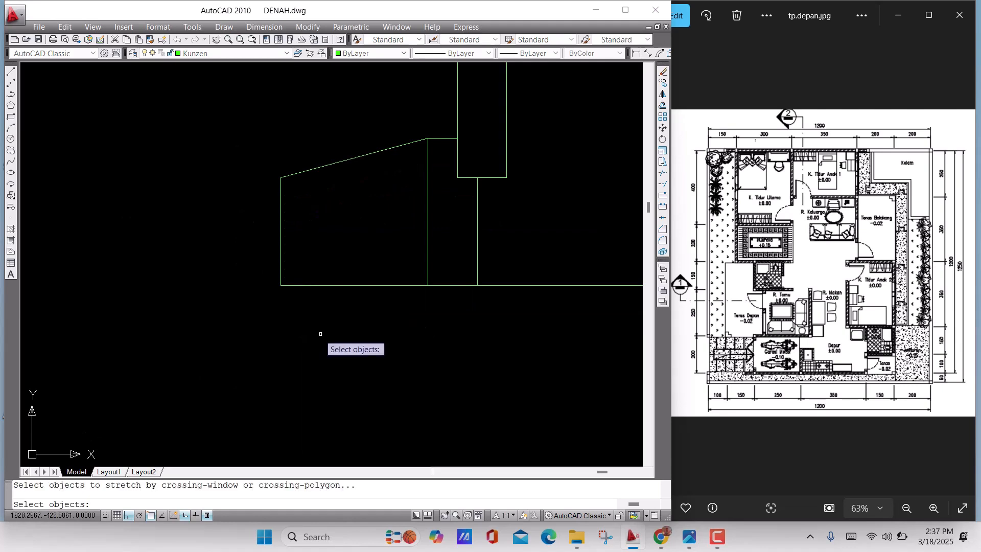
click(322, 333)
click(235, 264)
key(Return)
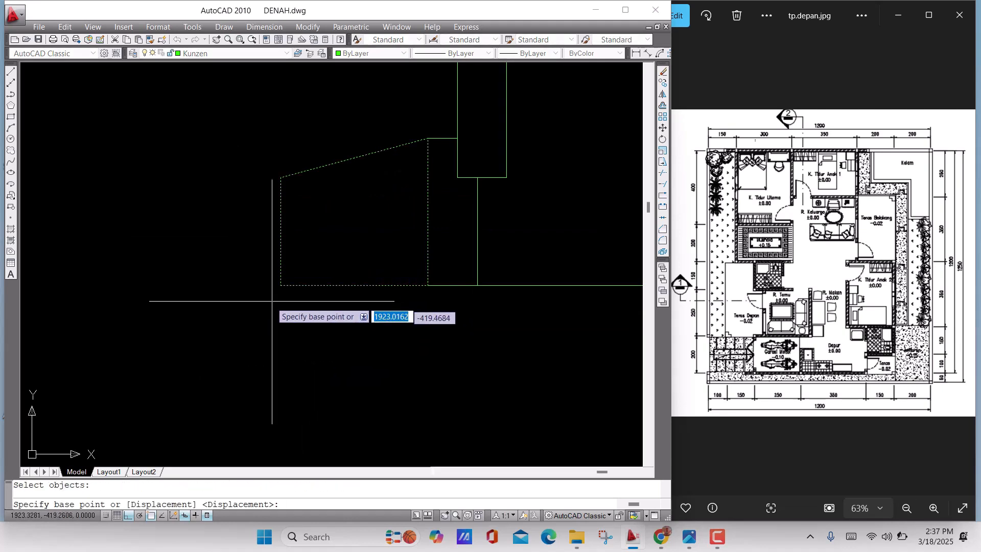
click(280, 285)
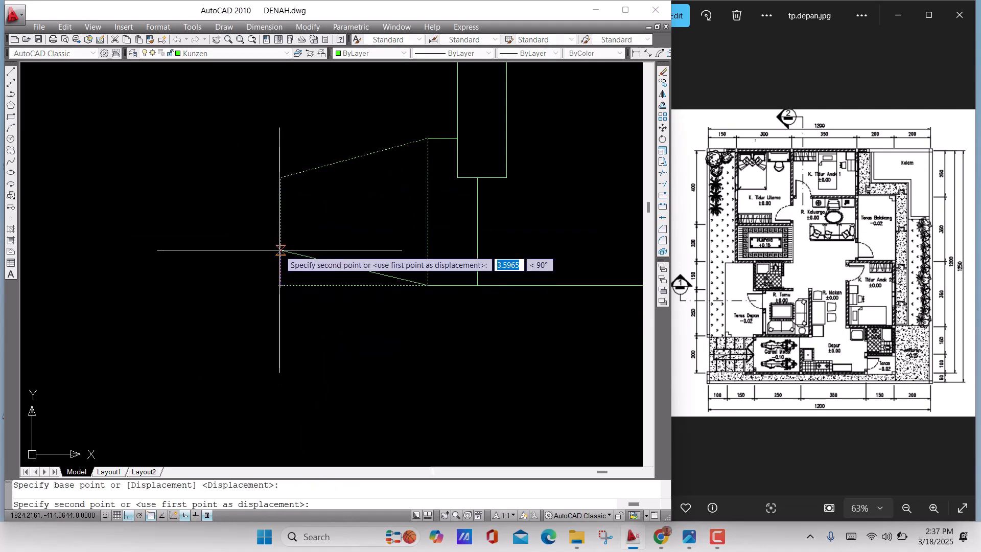
text(4)
key(Return)
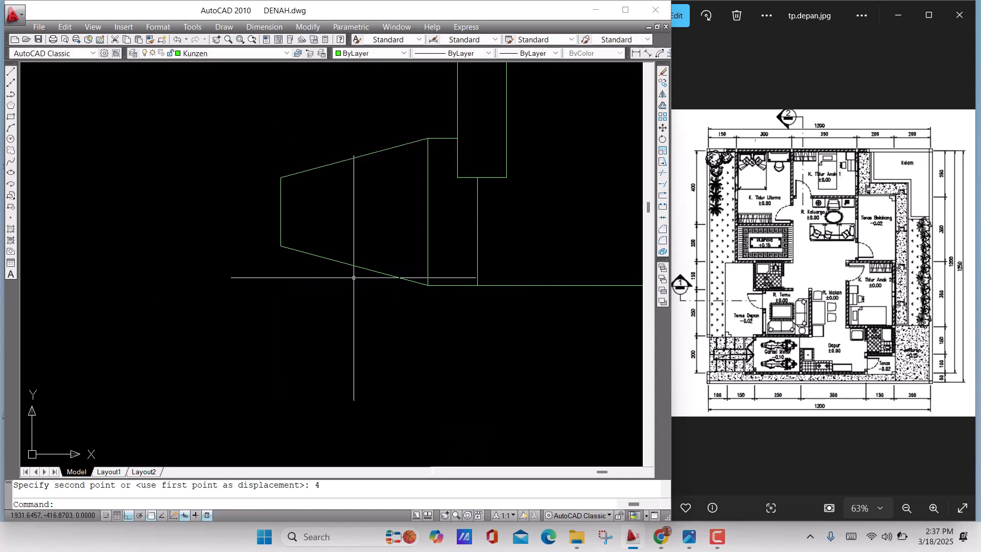
Move the tapered shape about 6 units to the left, away from the door's left frame
scroll(189, 281, down, 4)
scroll(223, 250, up, 2)
scroll(238, 236, up, 2)
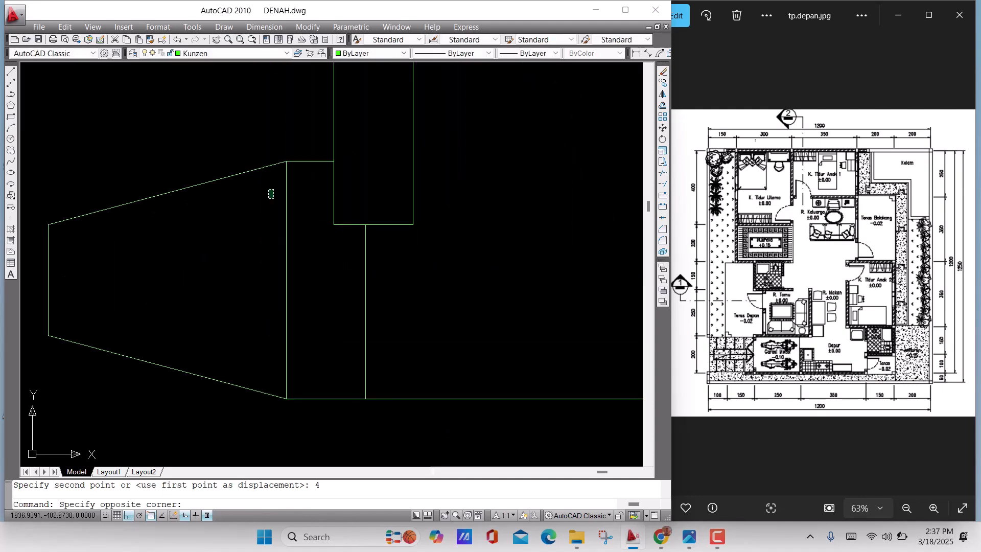
click(222, 142)
middle_drag(227, 228, 276, 223)
scroll(240, 239, down, 2)
text(m)
key(Return)
click(274, 239)
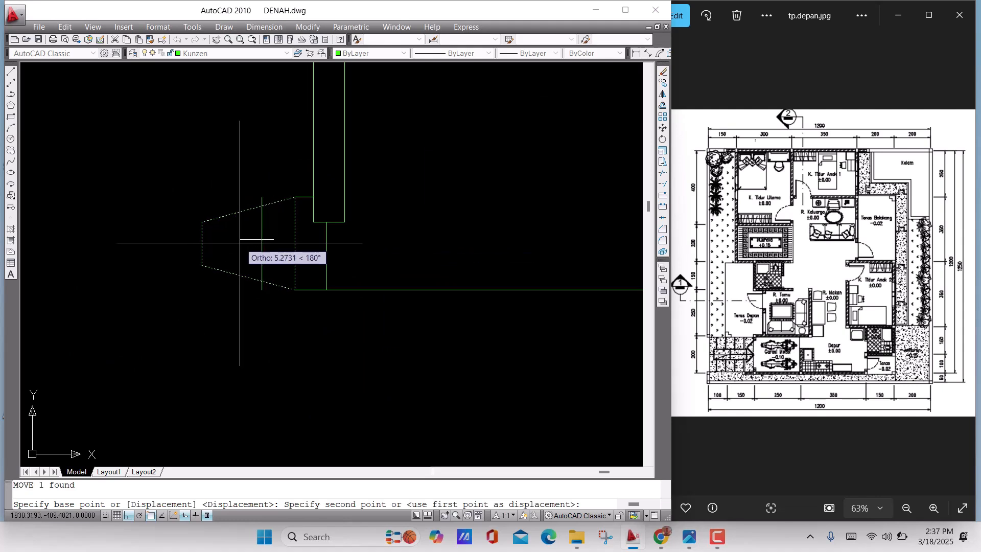
click(239, 242)
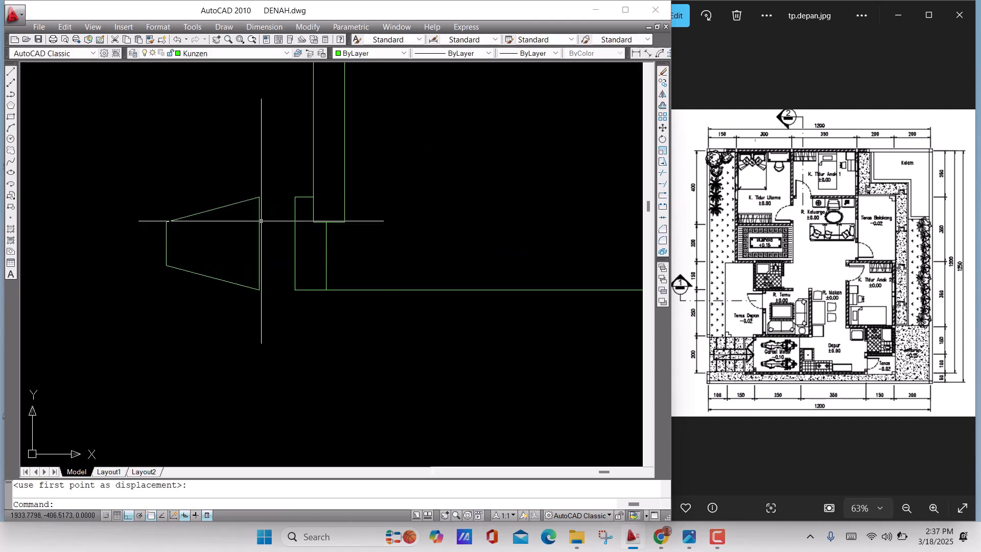
Stretch the upper-right corner of the tapered shape down by 1 unit
scroll(262, 221, up, 3)
middle_drag(274, 221, 305, 240)
text(s)
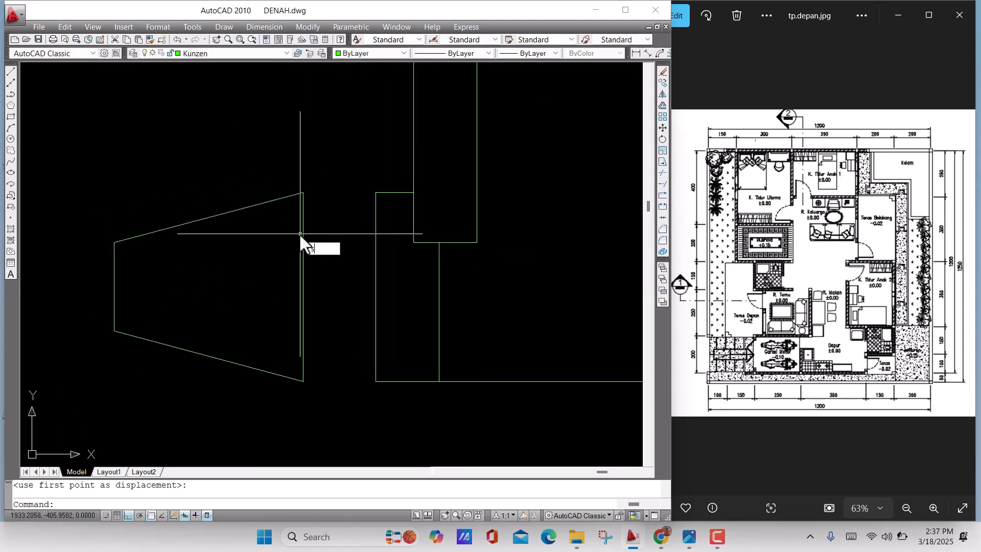
key(Return)
click(335, 225)
click(274, 167)
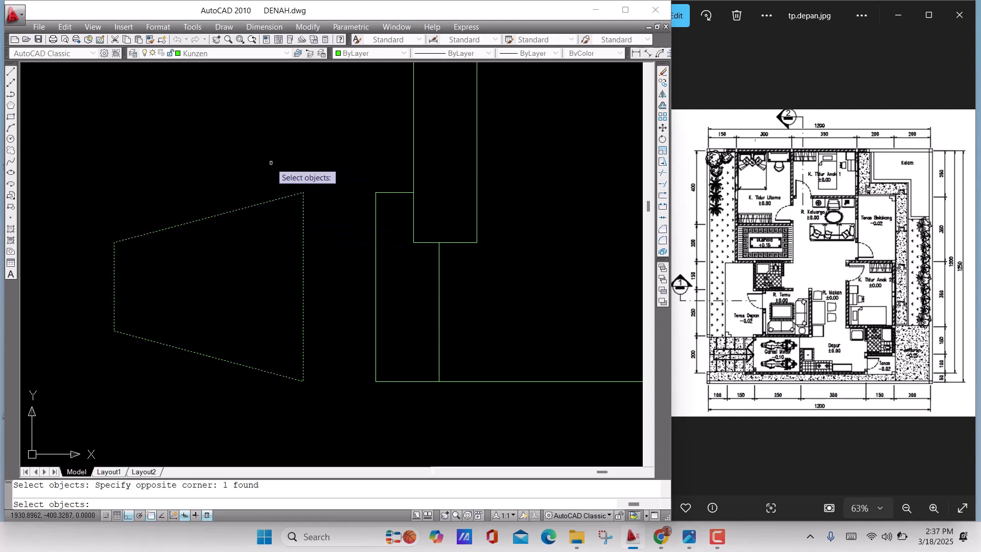
key(Return)
click(303, 194)
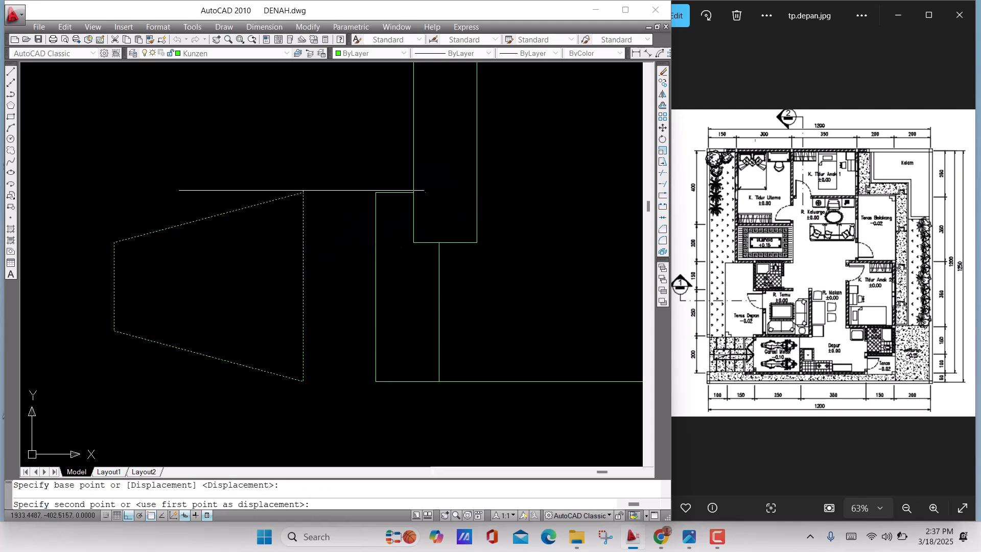
text(1)
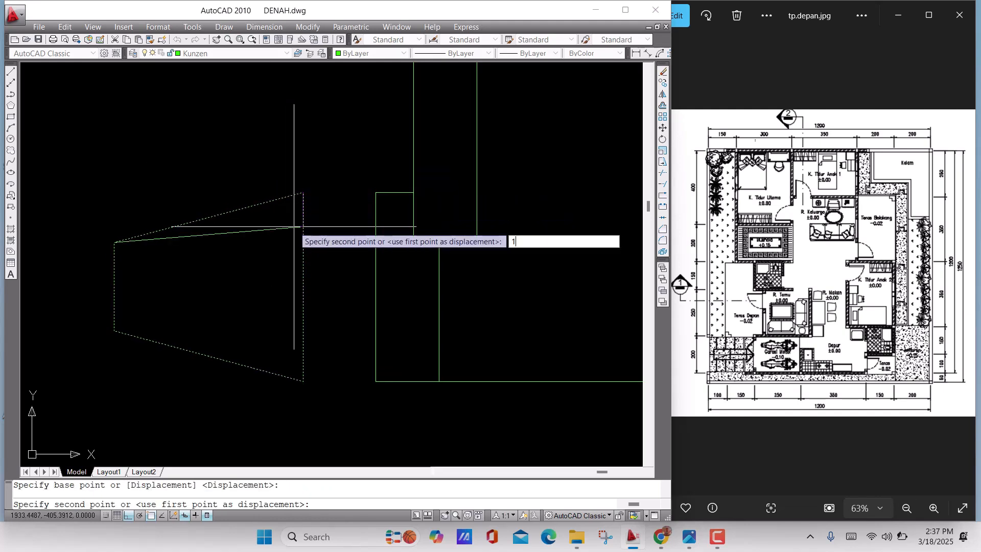
key(Return)
Undo the 1-unit stretch of the tapered shape's upper-right corner
middle_drag(286, 280, 309, 263)
middle_drag(290, 336, 290, 310)
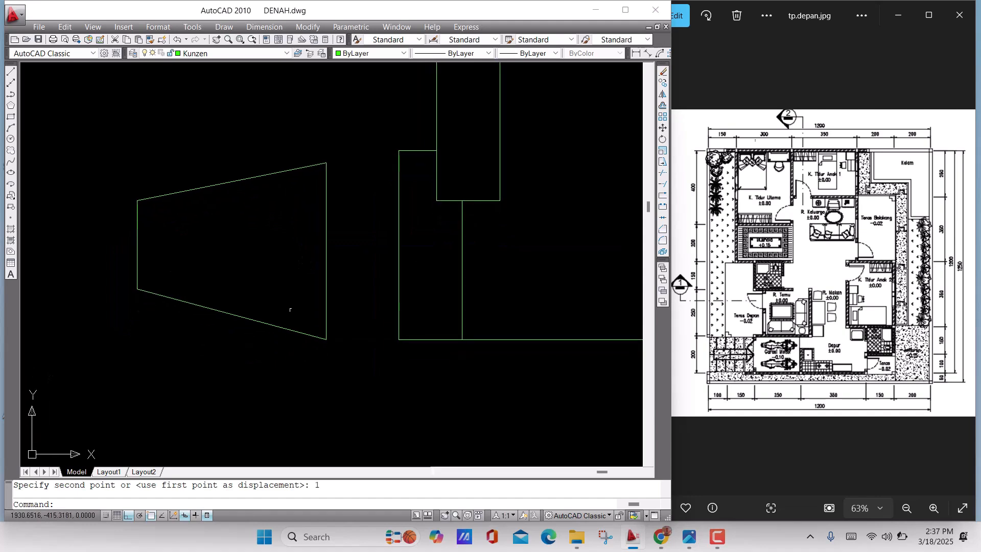
key(ctrl+z)
scroll(285, 218, up, 3)
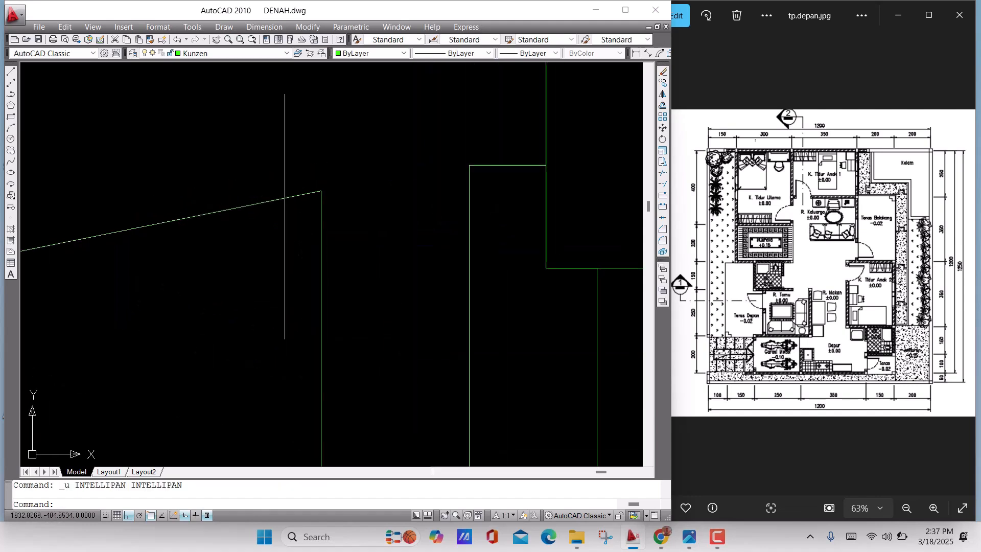
scroll(296, 221, down, 3)
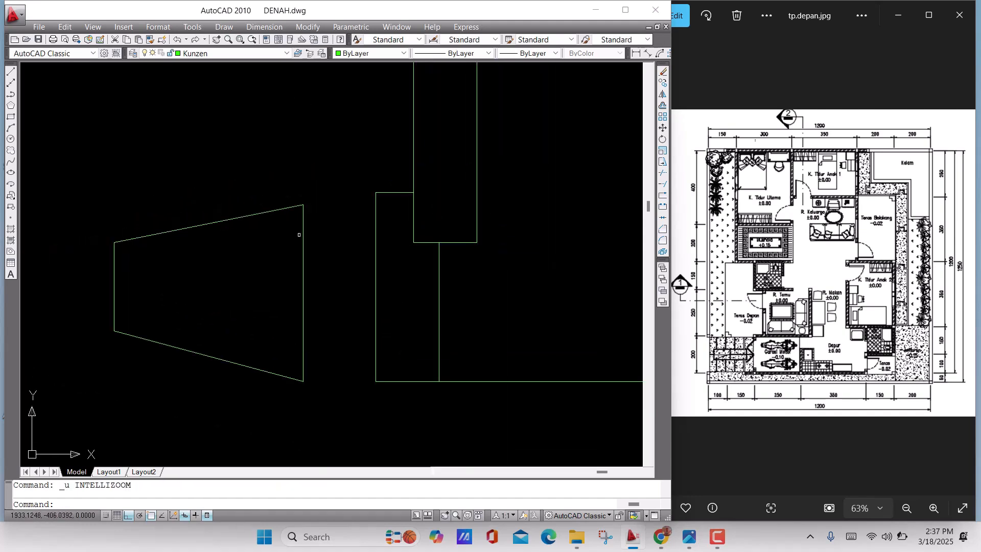
key(ctrl+z)
Stretch the upper-right corner of the tapered shape down by 2 units
key(Return)
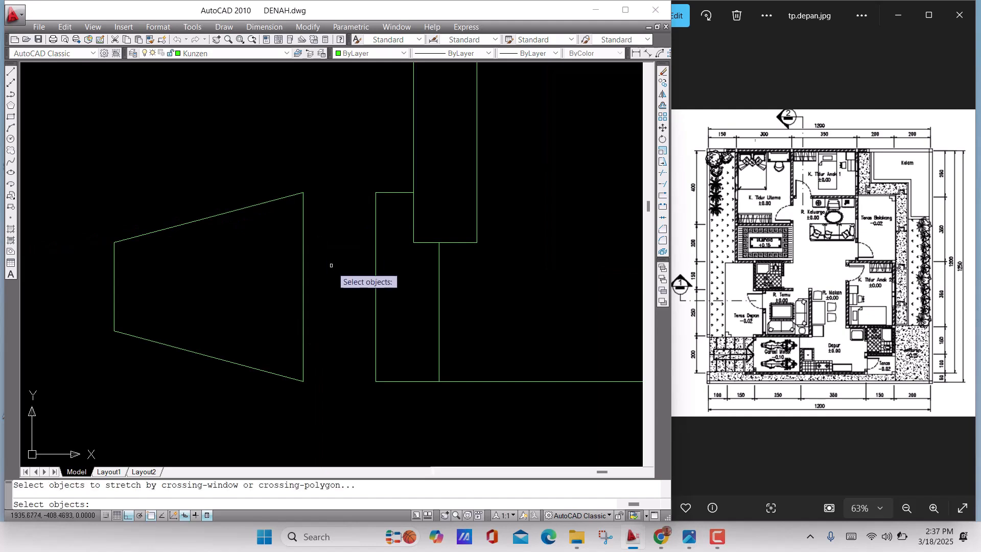
click(331, 266)
click(300, 208)
key(Return)
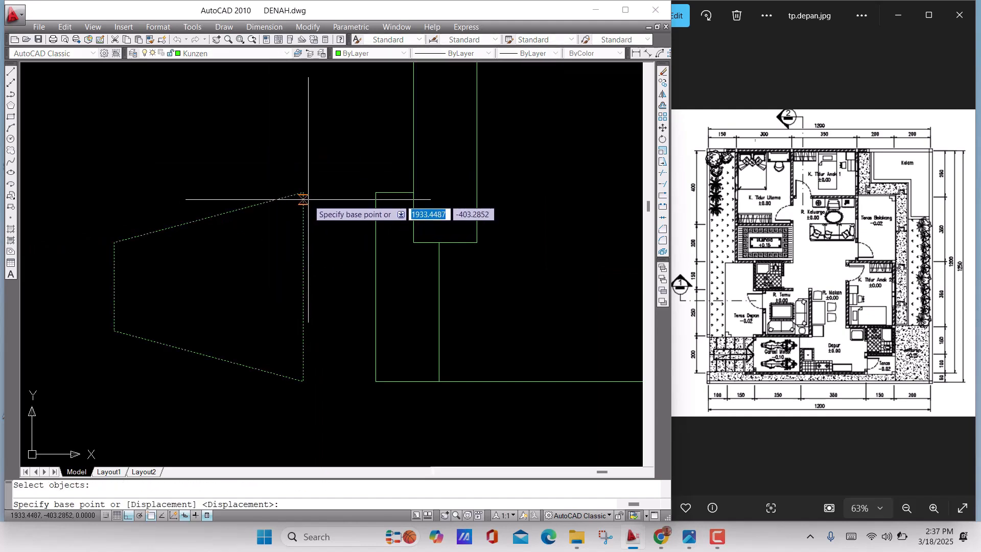
click(303, 193)
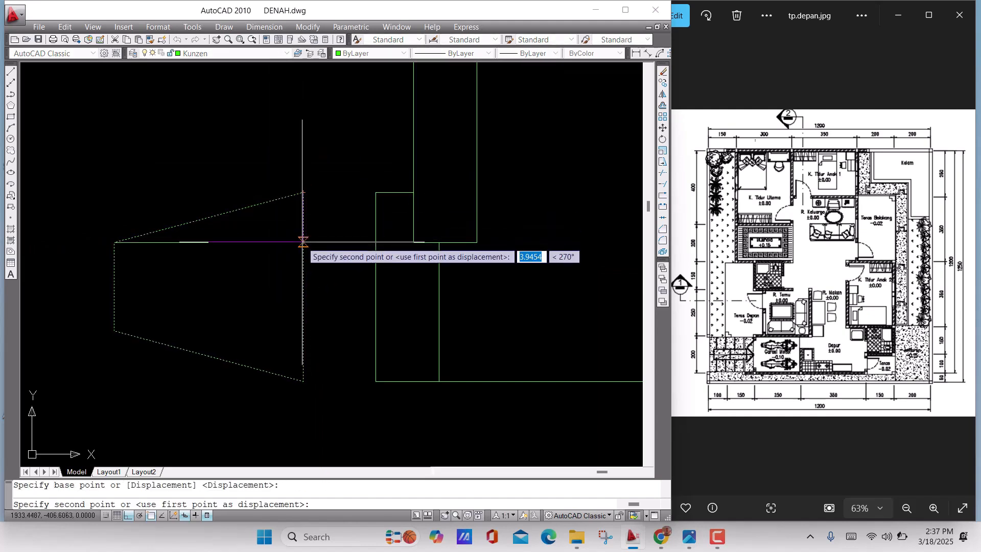
key(Escape)
Stretch the lower-right corner of the tapered shape up by 2 units
middle_drag(293, 287, 320, 252)
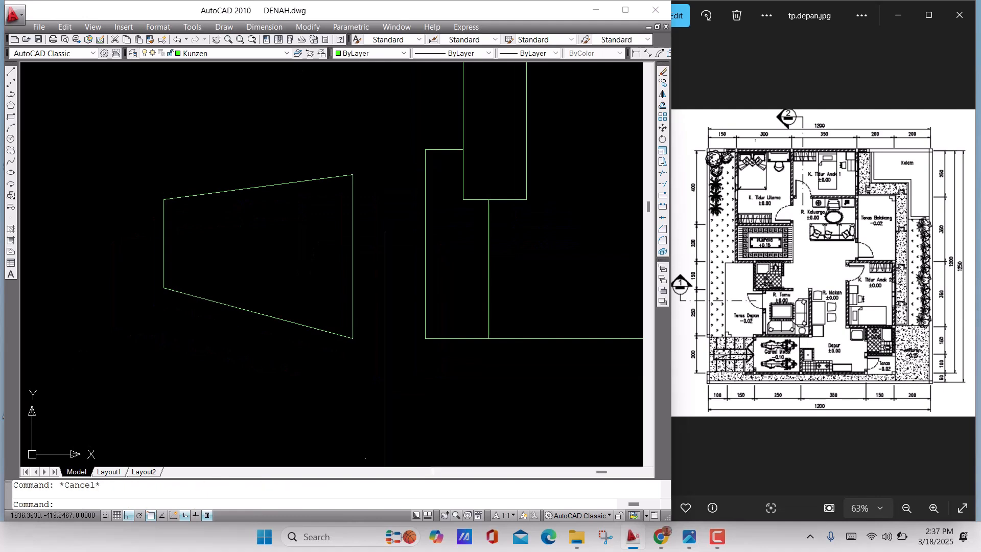
scroll(384, 353, up, 2)
text(s)
key(Return)
click(377, 353)
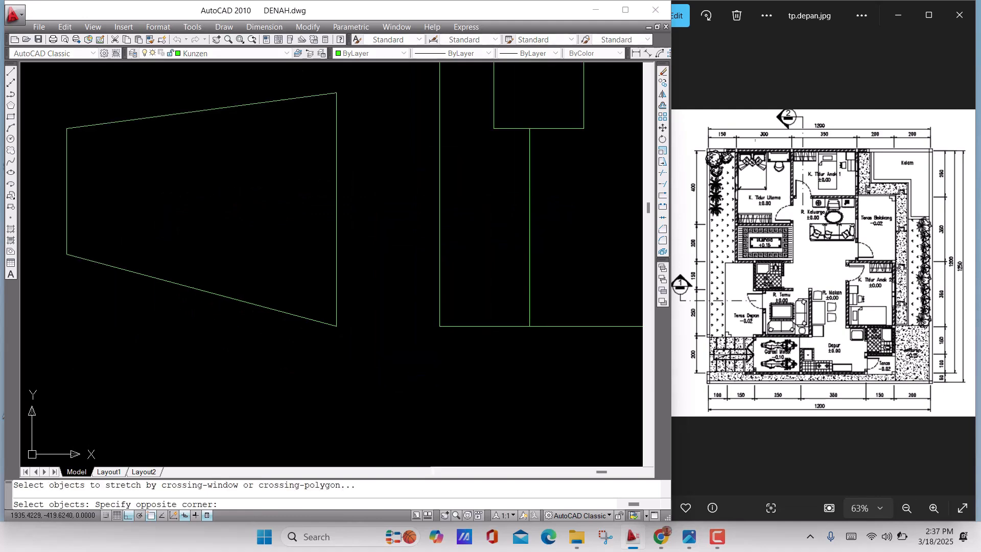
click(280, 293)
key(Return)
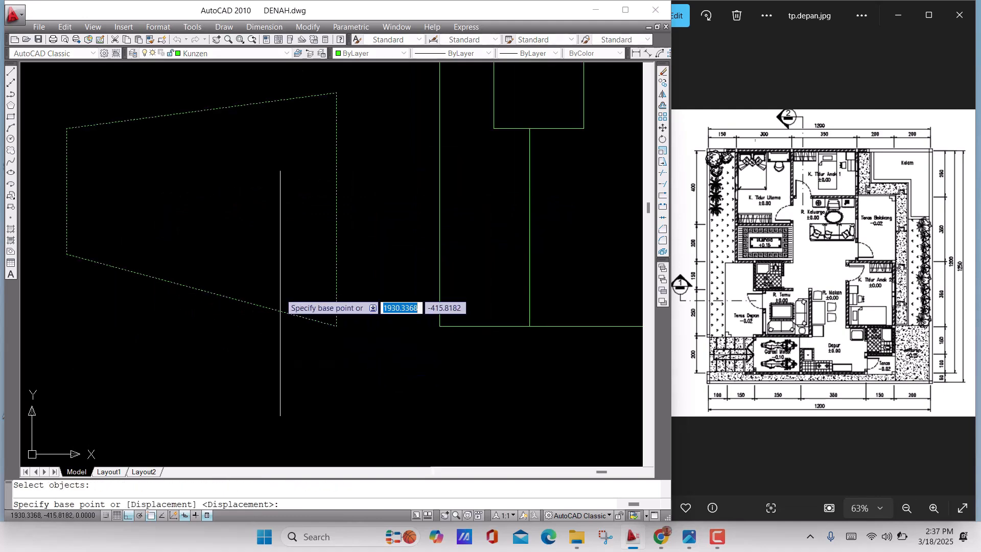
click(336, 325)
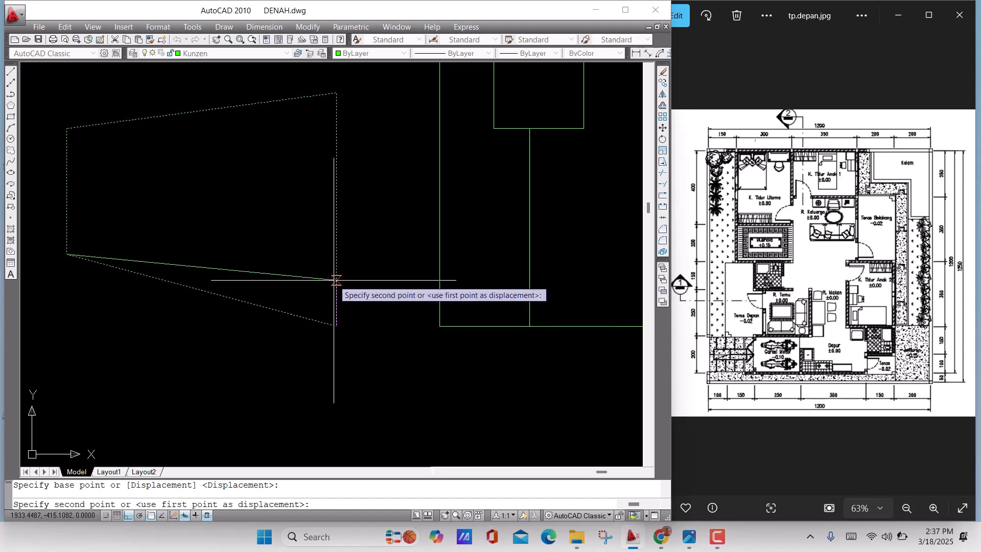
text(2)
key(Return)
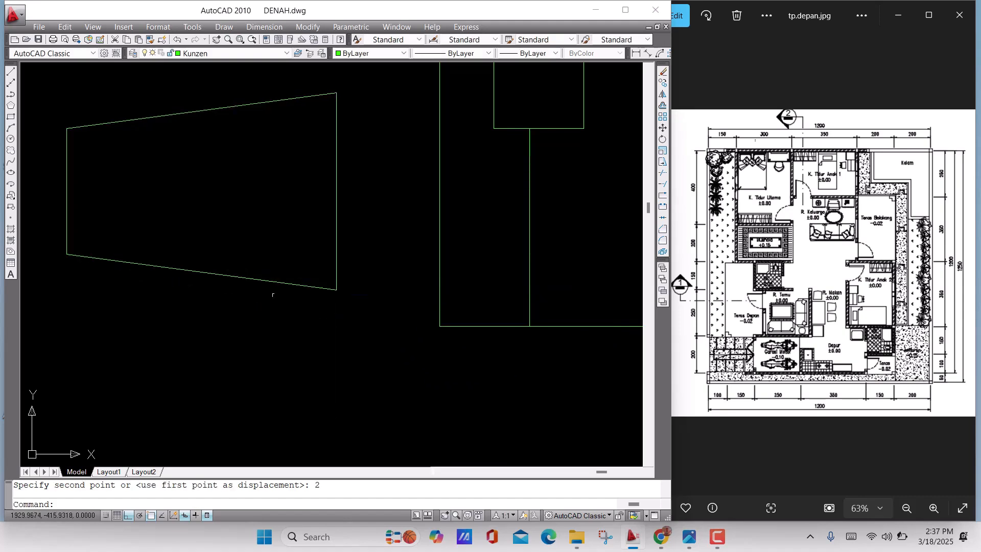
scroll(285, 300, down, 3)
scroll(304, 304, up, 2)
click(330, 302)
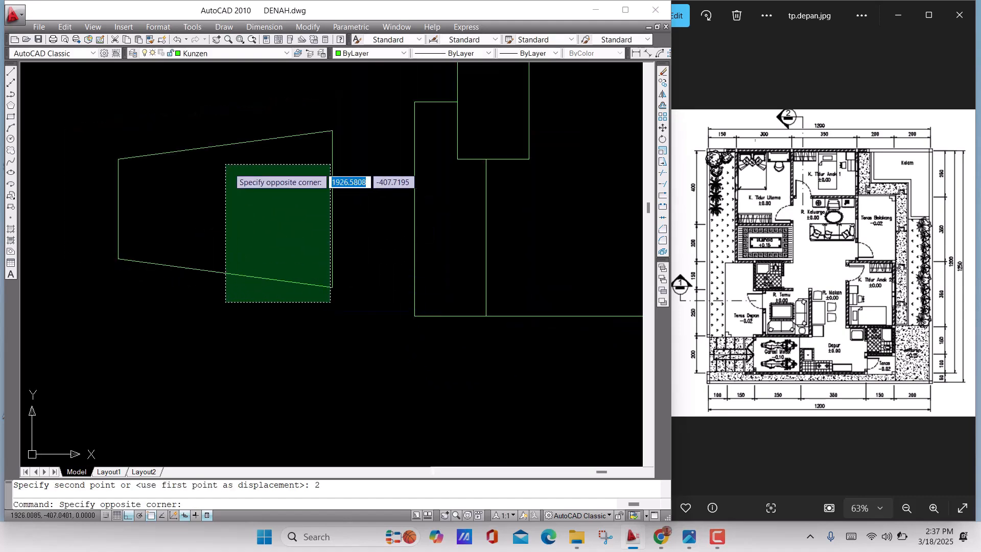
click(332, 309)
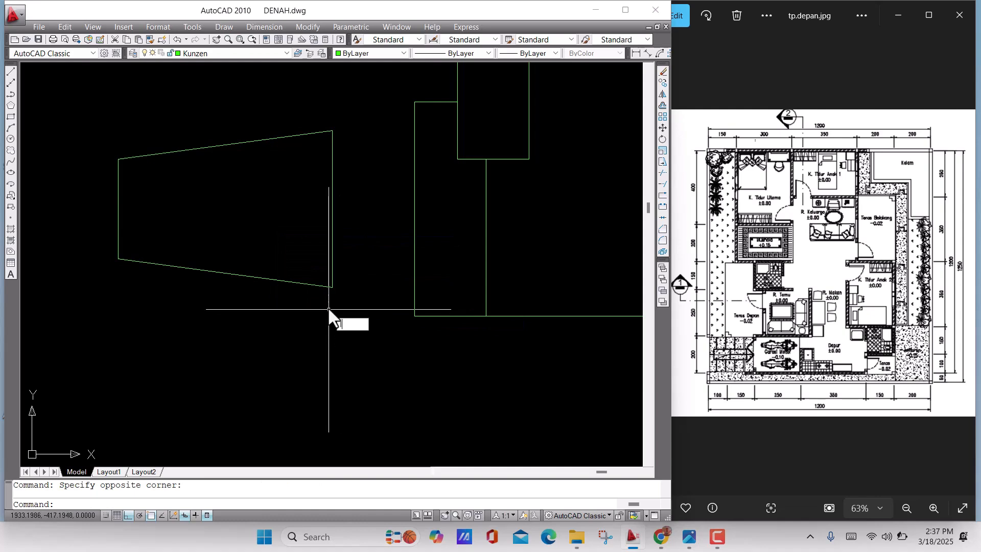
Draw a diagonal line from the tapered shape's upper-left corner to its right edge near the lower-right corner
text(l)
key(Return)
click(118, 158)
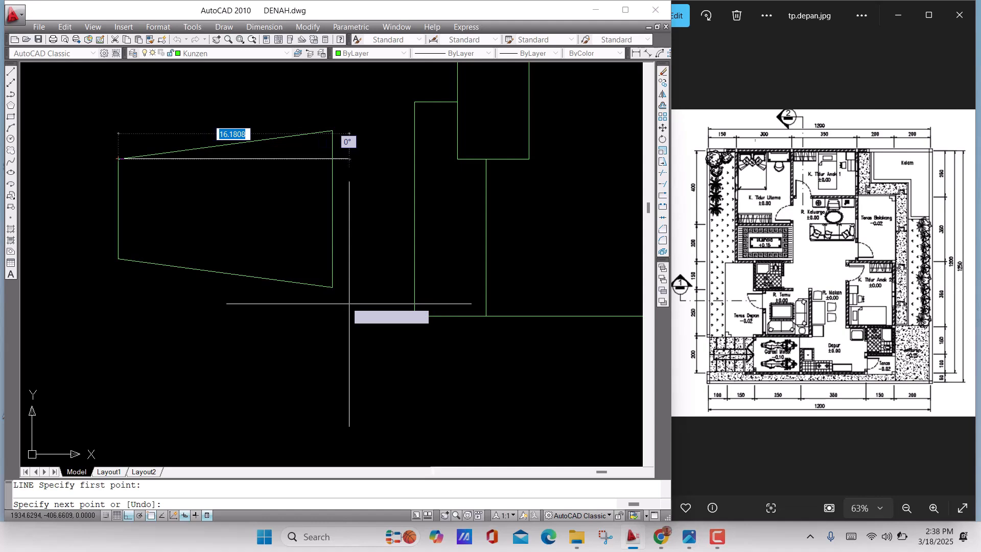
click(331, 281)
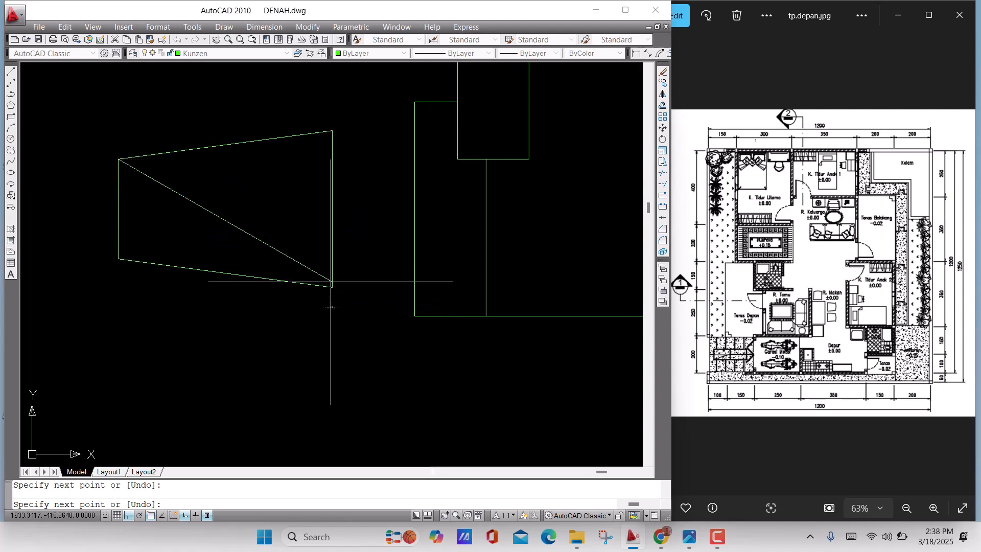
key(Return)
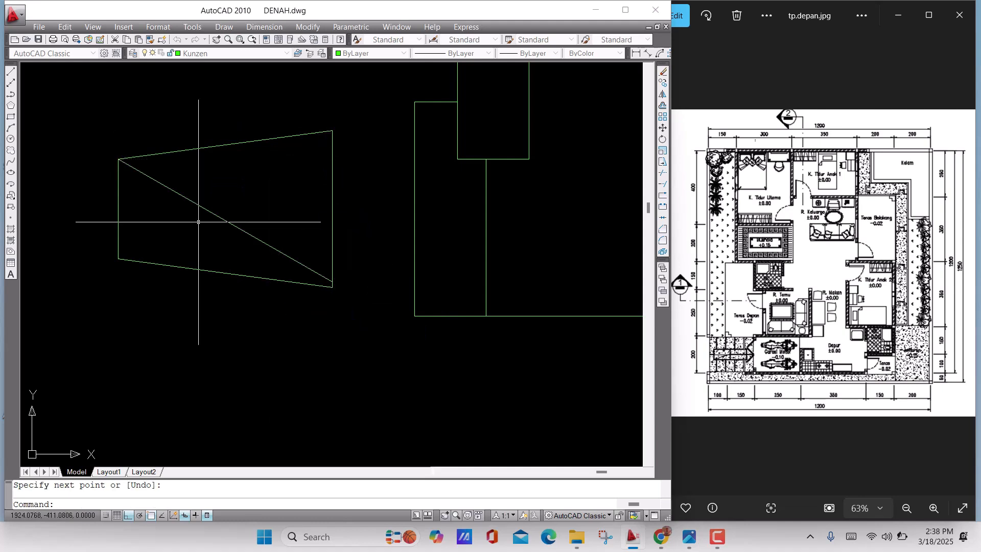
Mirror the diagonal about a horizontal line through the midpoint of the tapered shape's left edge, keeping the original
middle_drag(266, 223, 328, 230)
click(338, 220)
click(223, 201)
text(m)
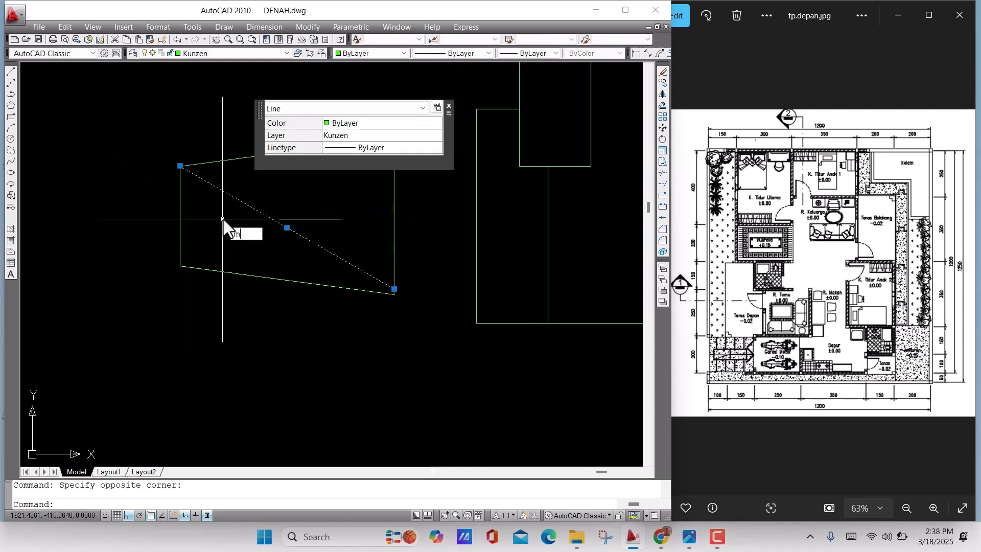
text(i)
key(Return)
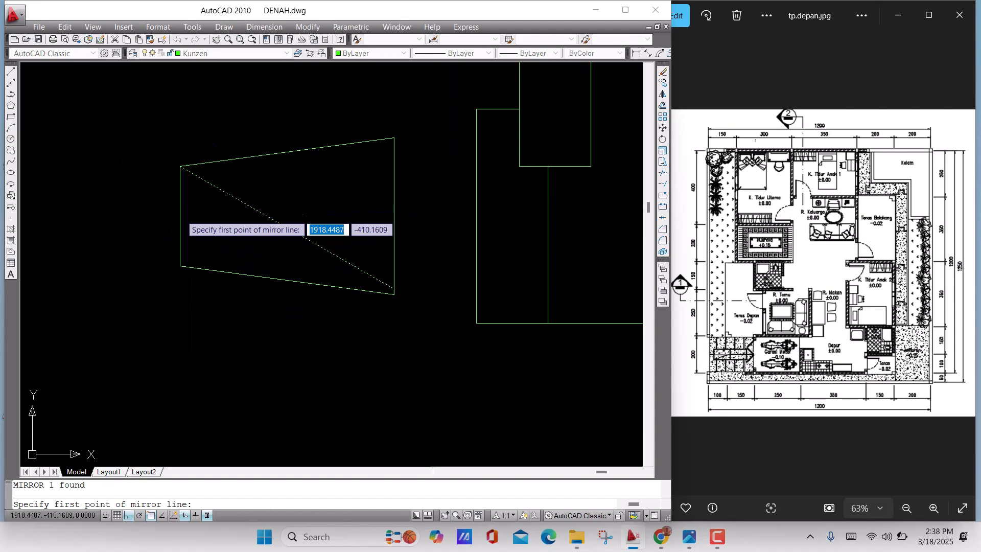
click(180, 216)
click(117, 214)
key(Return)
scroll(292, 243, down, 3)
middle_drag(293, 243, 228, 269)
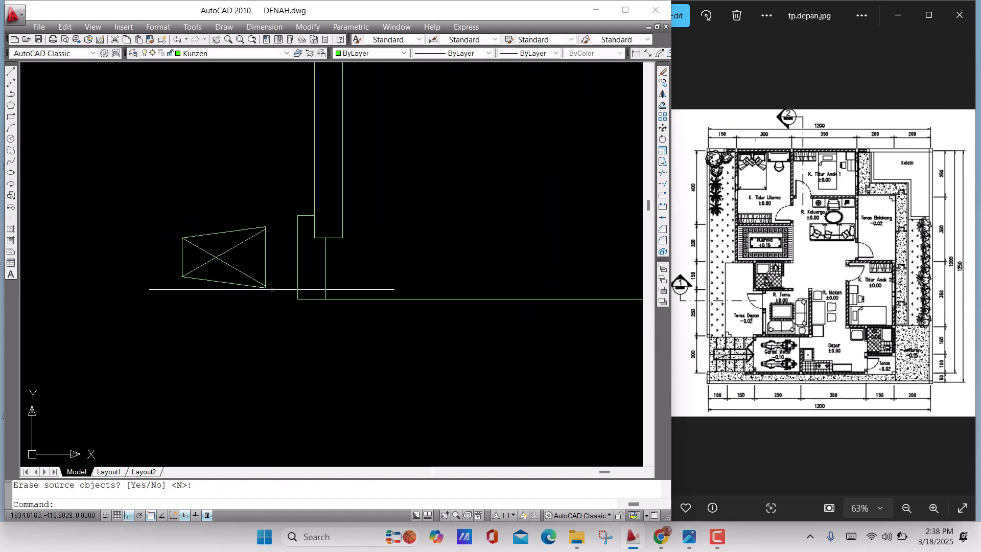
Move the crossed tapered piece by its right-edge midpoint onto the left door frame's outer edge
scroll(272, 289, up, 3)
click(285, 301)
click(109, 143)
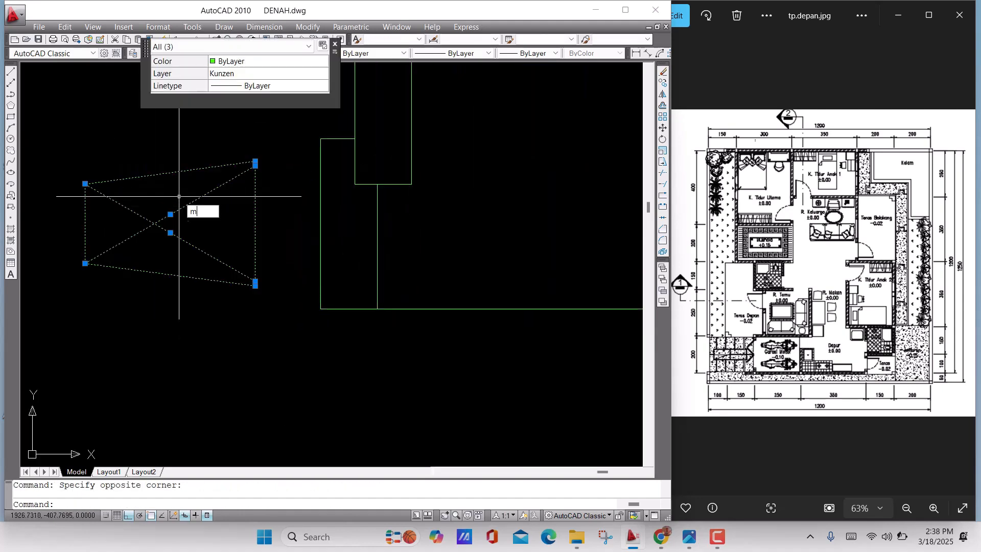
key(Return)
click(255, 225)
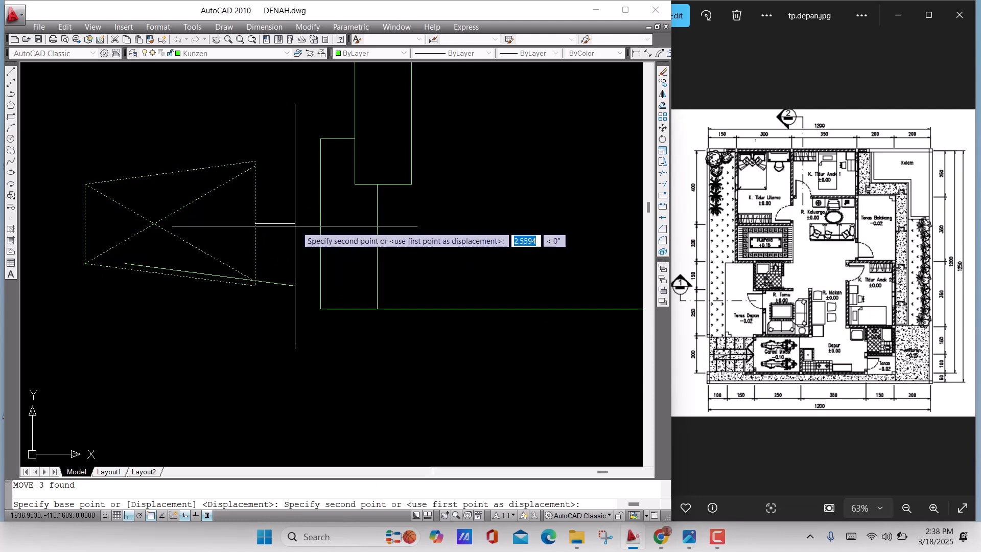
click(321, 224)
scroll(283, 240, down, 3)
mouse_move(294, 272)
middle_down()
mouse_move(379, 283)
mouse_move(293, 264)
middle_up()
scroll(388, 268, up, 4)
scroll(331, 282, down, 6)
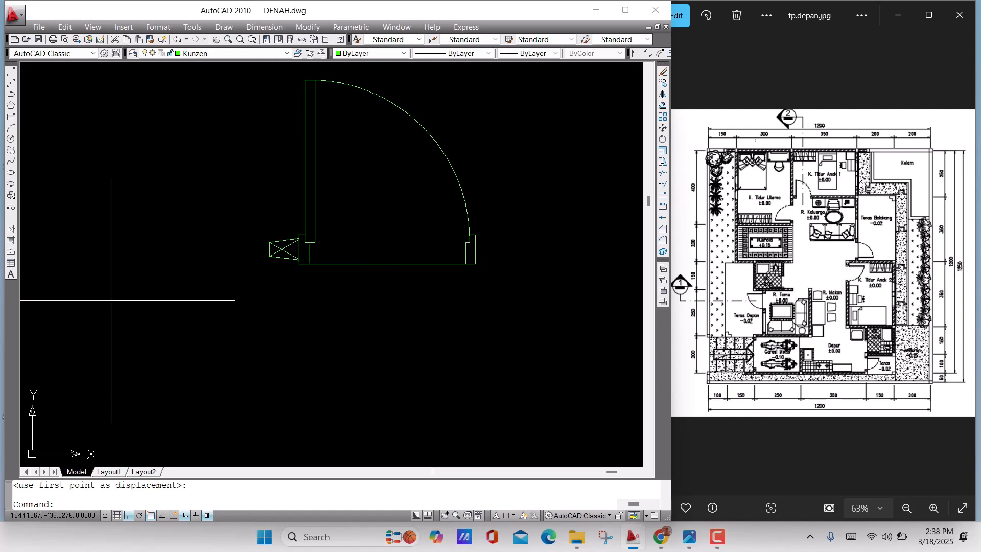
Mirror the tapered piece about the vertical line through the midpoint of the door's bottom line, keeping the original
scroll(268, 266, up, 5)
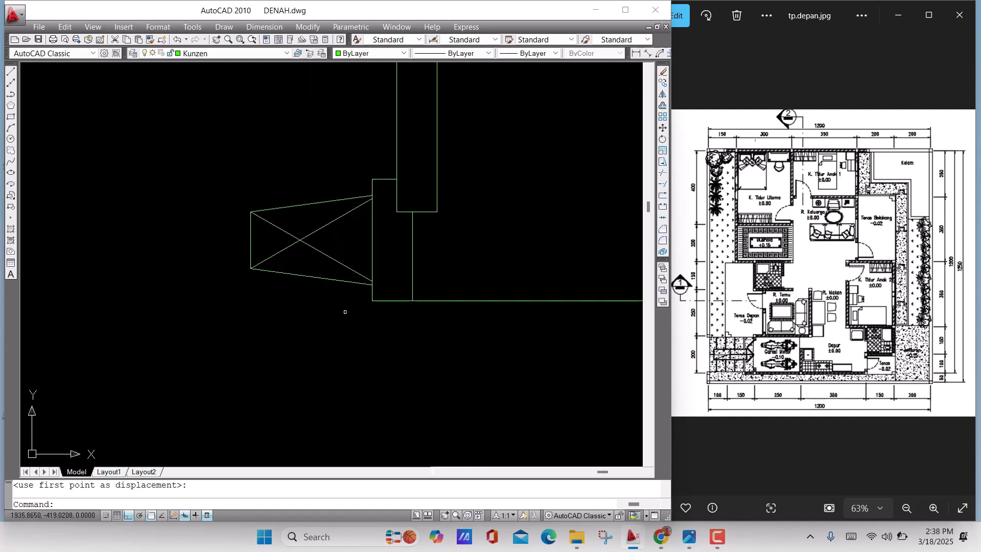
click(345, 312)
click(153, 154)
scroll(289, 258, down, 2)
middle_drag(290, 258, 213, 266)
text(m)
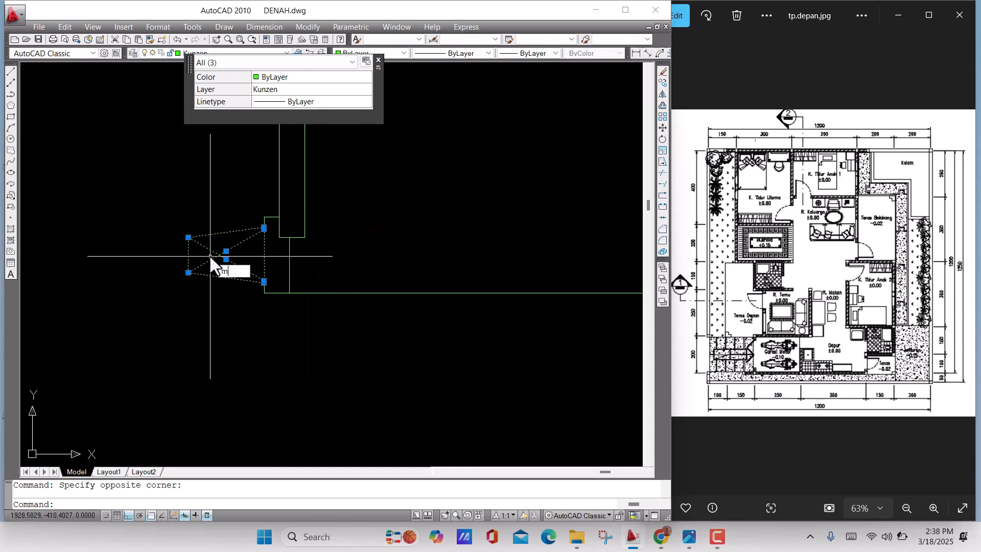
text(i)
key(Return)
scroll(347, 332, down, 4)
middle_drag(347, 332, 295, 280)
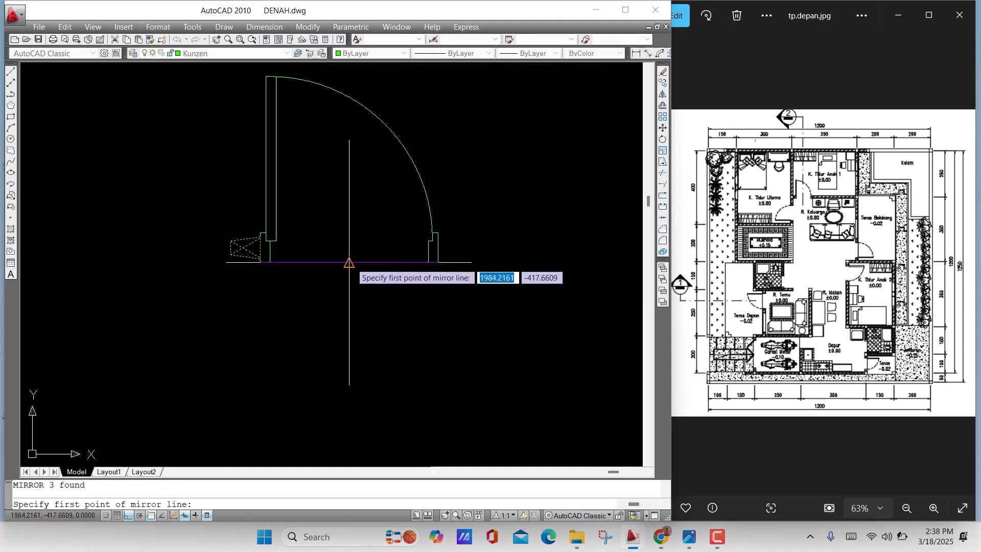
click(349, 263)
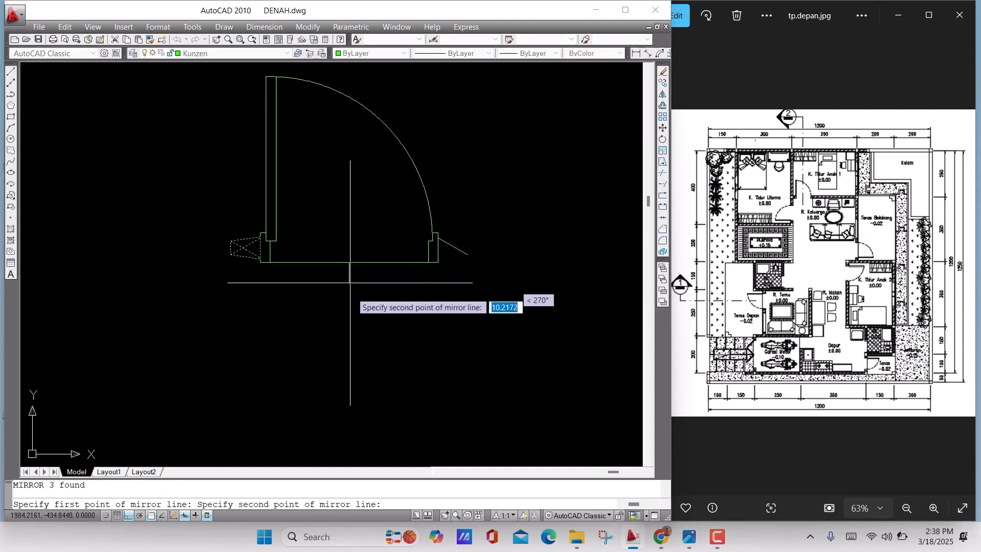
click(360, 362)
key(Return)
scroll(449, 313, down, 3)
middle_drag(449, 313, 317, 311)
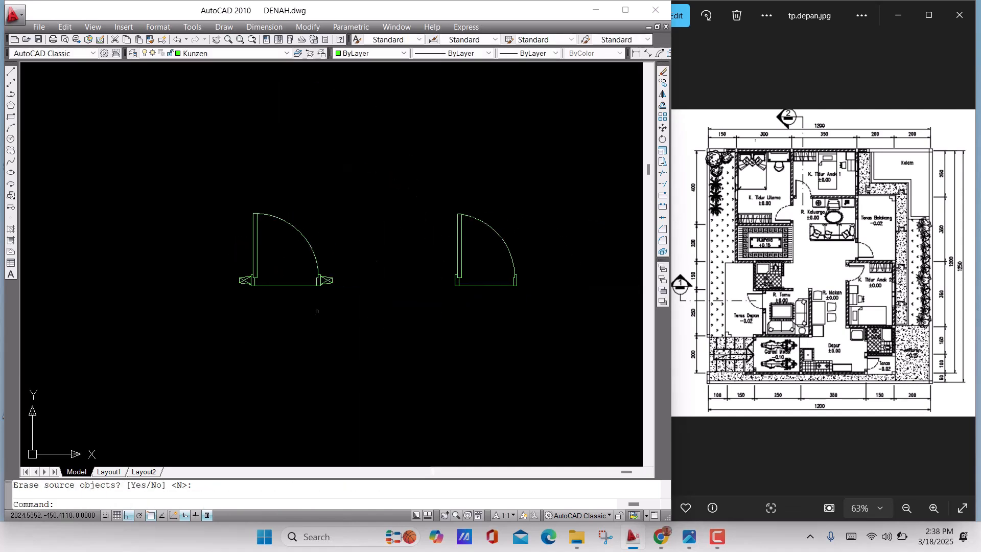
Copy both crossed tapered pieces to the narrower door, from the first frame's lower-left corner to the matching corner
scroll(335, 301, up, 5)
click(379, 260)
click(267, 162)
mouse_move(452, 267)
middle_down()
mouse_move(483, 273)
mouse_move(437, 284)
middle_up()
click(402, 284)
click(346, 225)
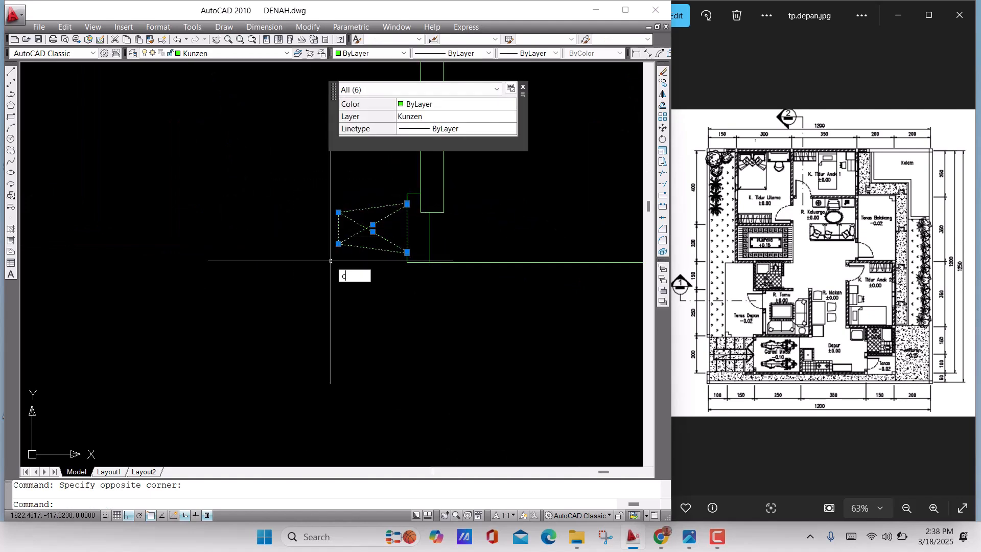
text(co)
key(Return)
scroll(393, 268, up, 3)
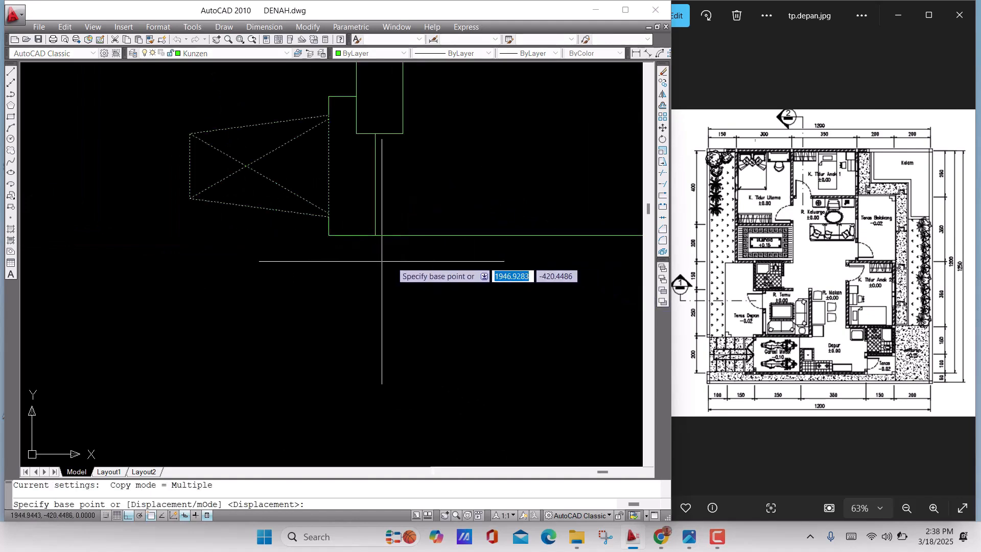
click(329, 235)
scroll(535, 274, down, 8)
middle_drag(534, 279, 30, 236)
scroll(190, 235, up, 6)
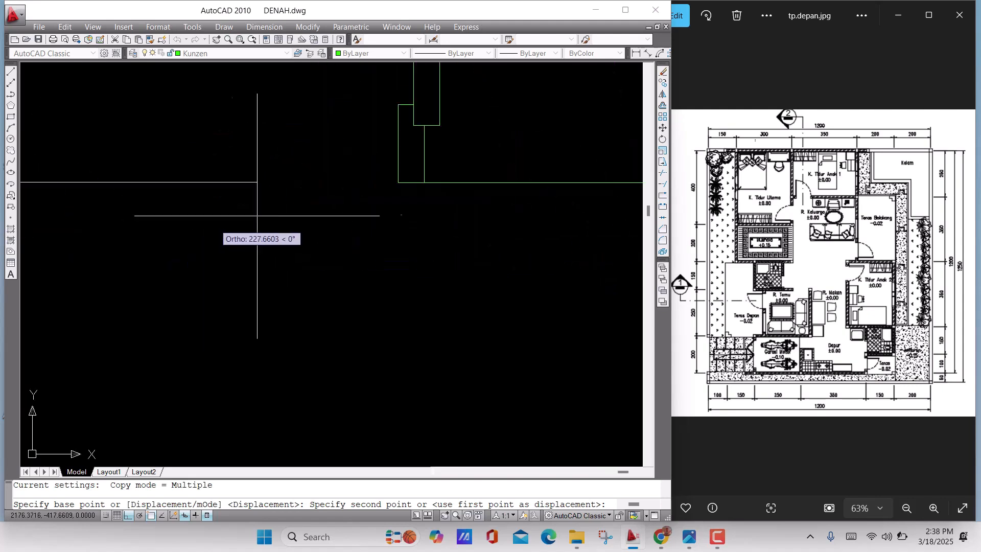
click(398, 182)
scroll(379, 231, down, 5)
middle_drag(378, 231, 171, 255)
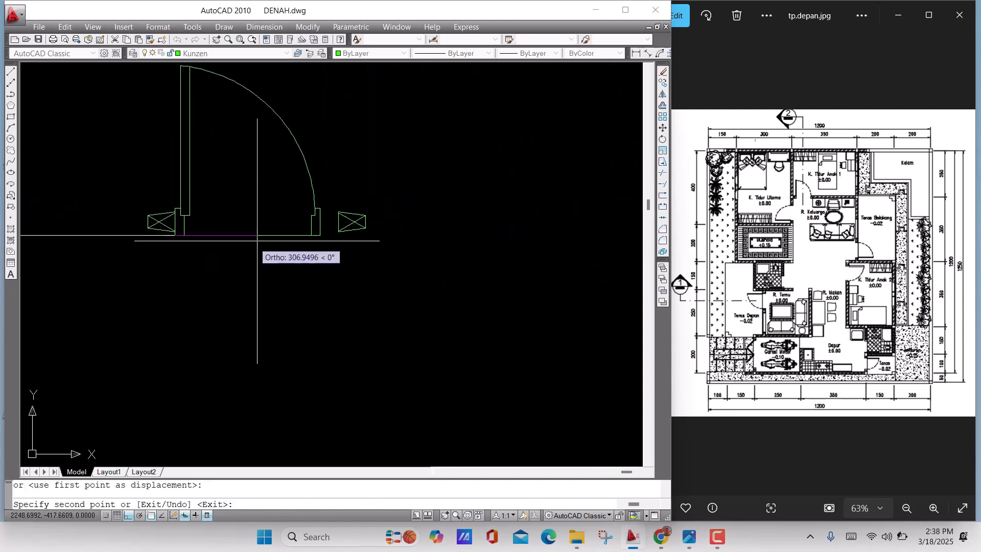
key(Return)
Move the detached tapered piece by its left-edge midpoint onto the outer edge of the narrower door's right frame
scroll(328, 231, up, 5)
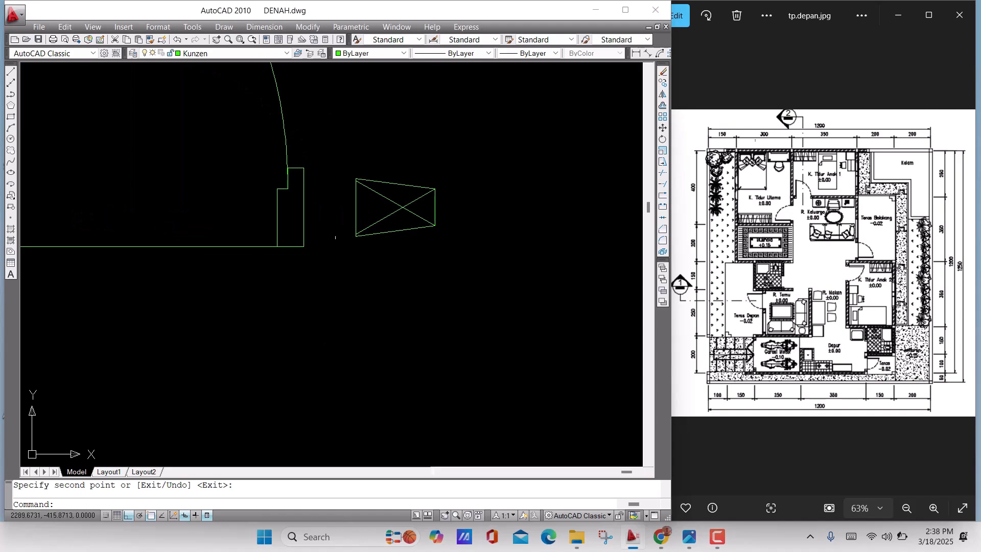
click(453, 233)
click(486, 252)
click(527, 302)
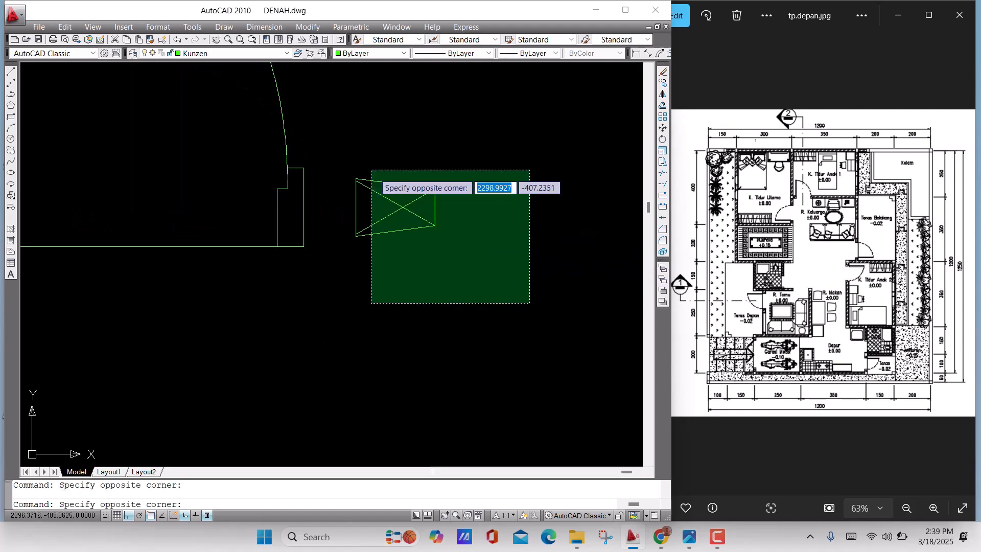
click(332, 144)
key(Return)
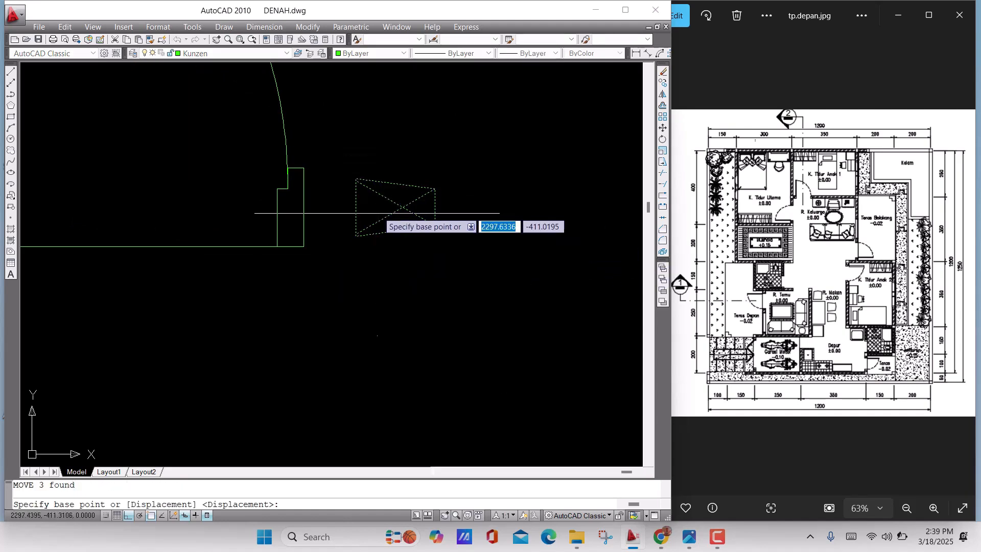
click(347, 209)
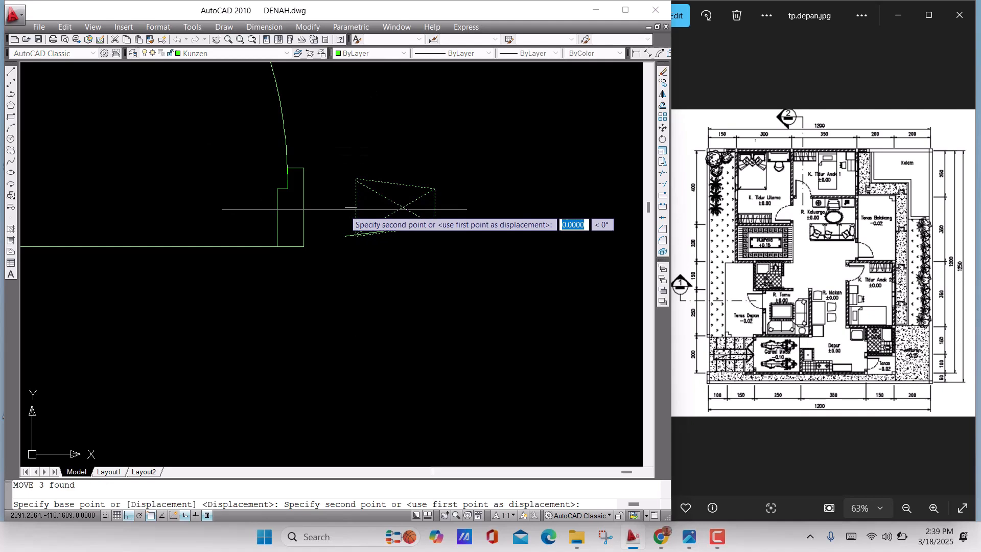
click(303, 207)
scroll(391, 232, down, 8)
middle_drag(379, 238, 484, 252)
scroll(447, 236, up, 5)
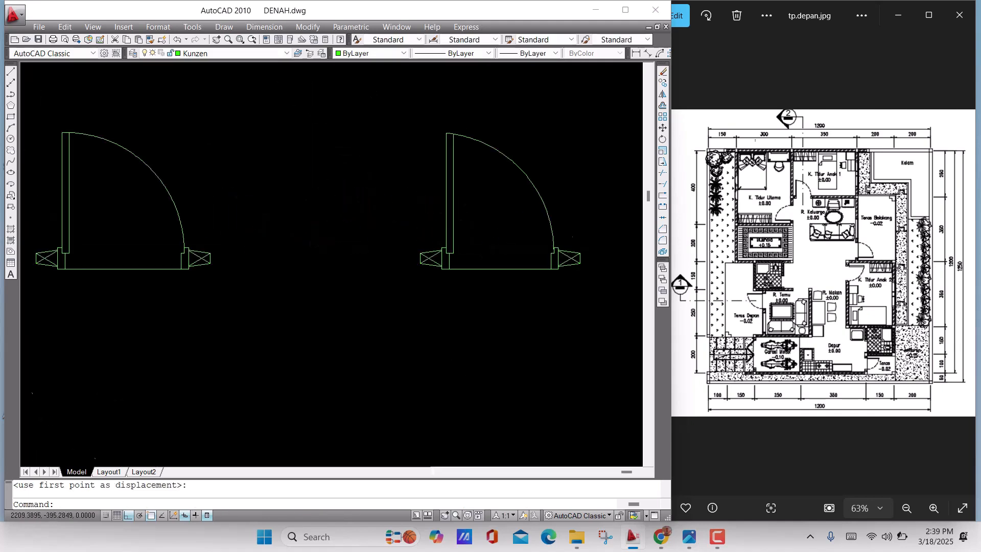
Examine the floor plan's walls and openings alongside the two door symbols
scroll(413, 238, down, 4)
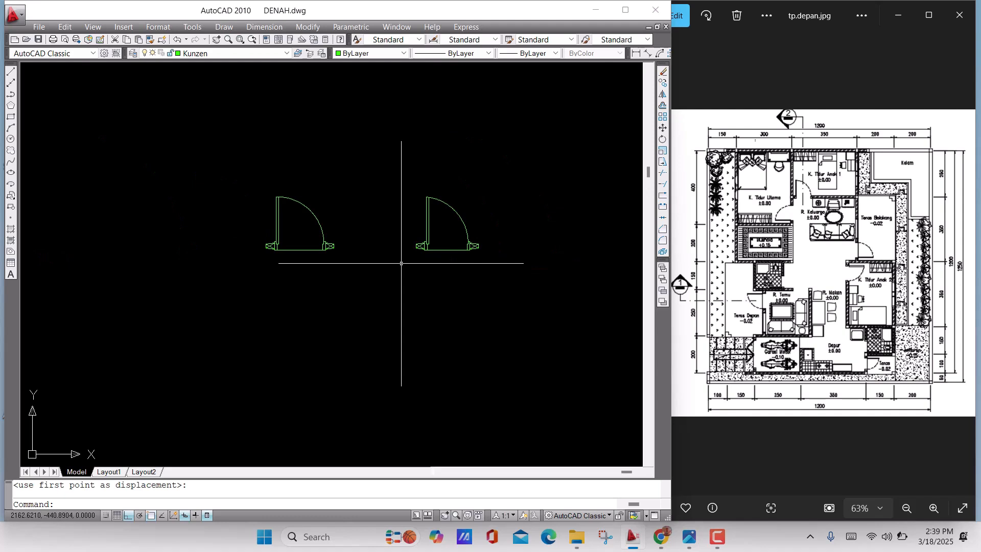
scroll(401, 264, down, 4)
mouse_move(329, 258)
middle_down()
mouse_move(449, 280)
mouse_move(416, 230)
middle_up()
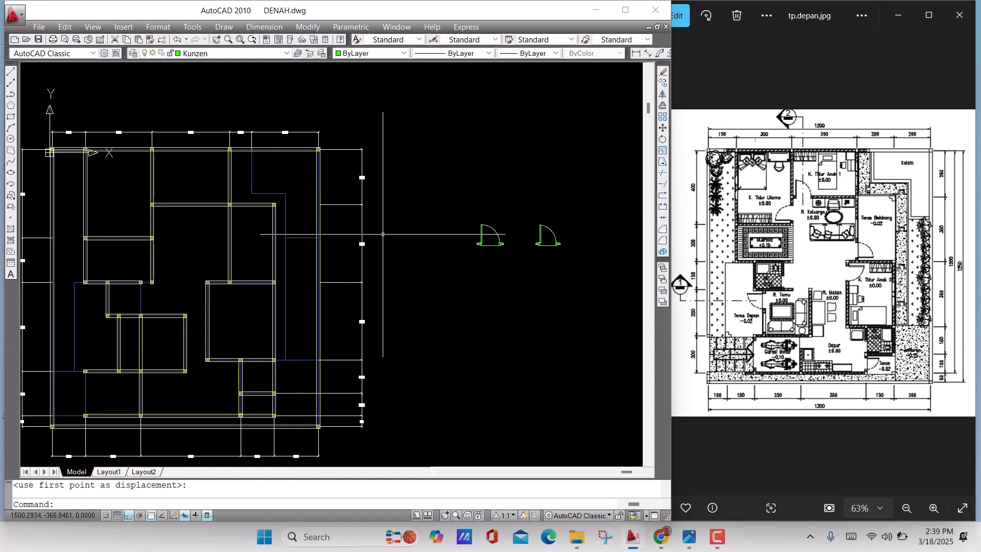
middle_drag(196, 259, 240, 196)
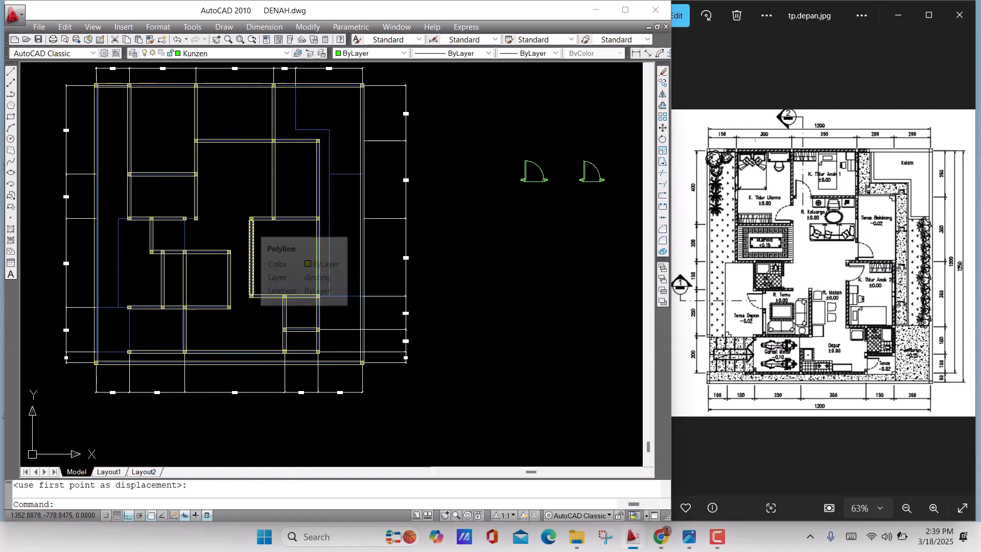
middle_drag(432, 285, 347, 303)
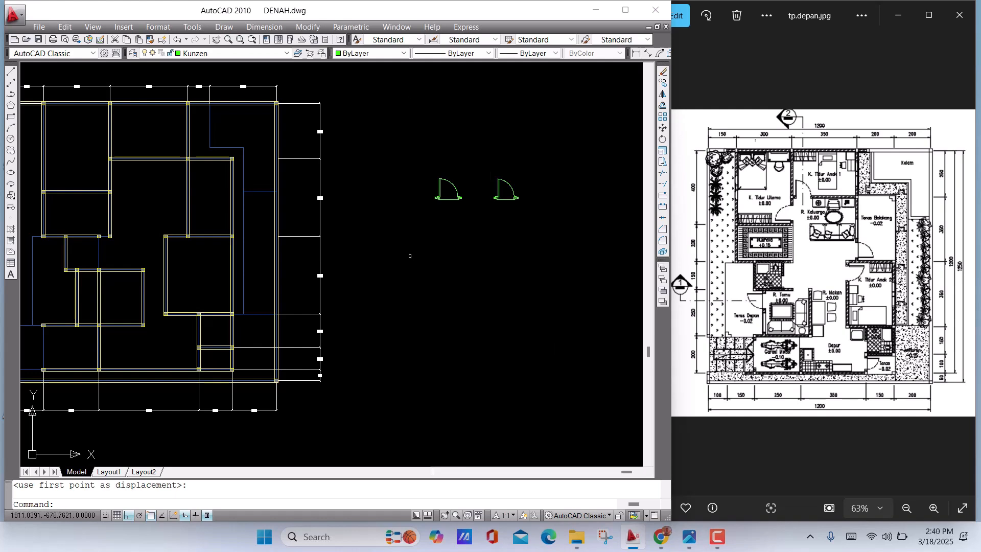
middle_drag(409, 252, 256, 258)
middle_drag(336, 253, 325, 237)
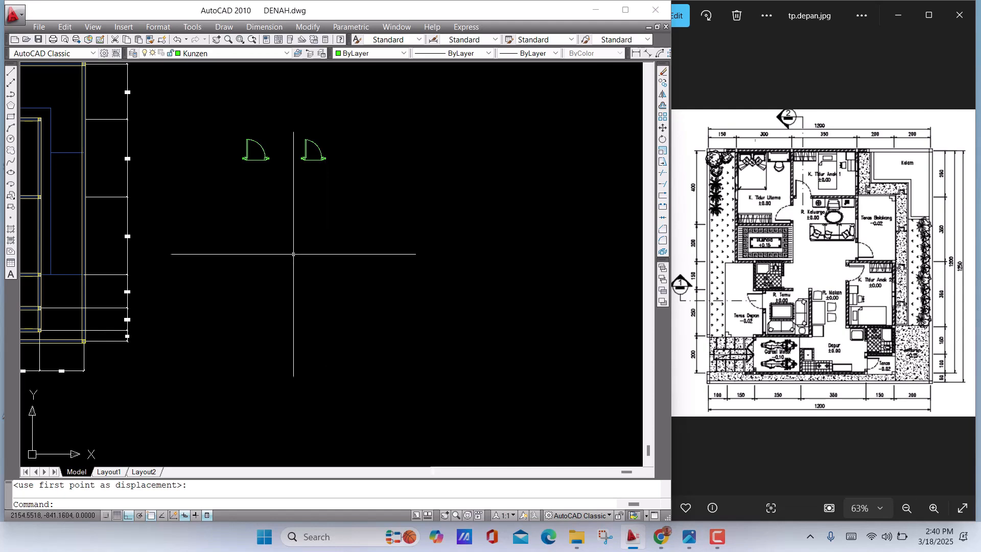
Try a 15 by 110 unit rectangle below the two doors and undo it
text(re)
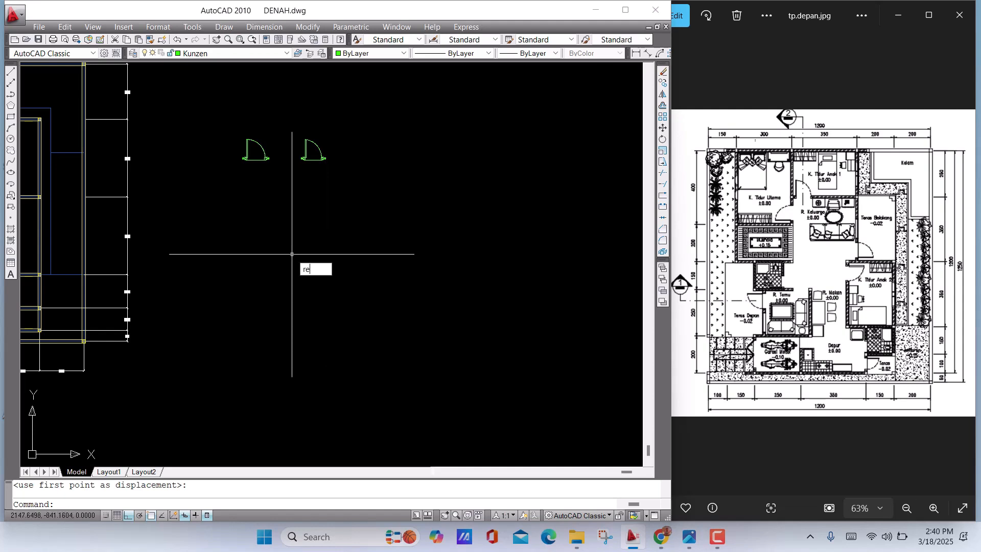
text(c)
key(Return)
click(228, 235)
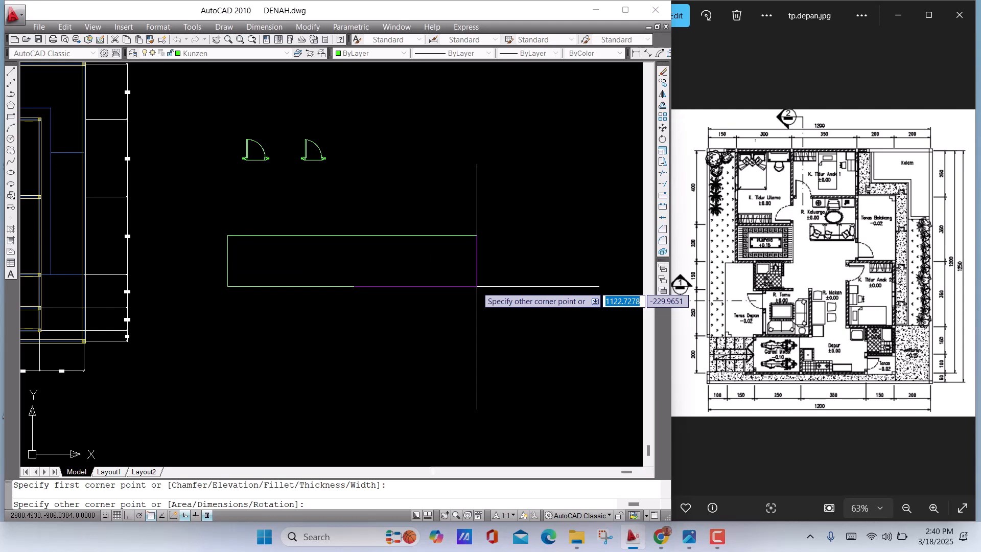
text(15)
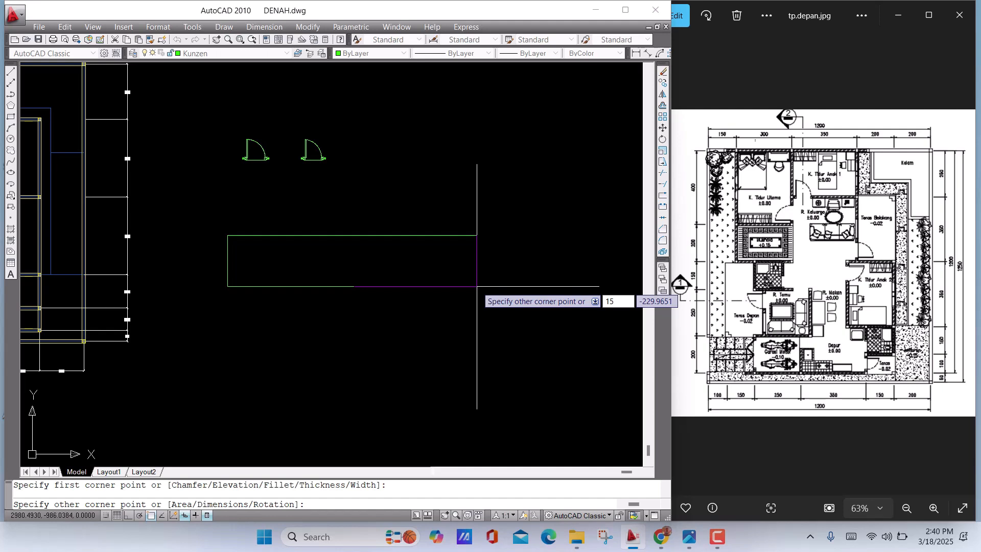
key(Tab)
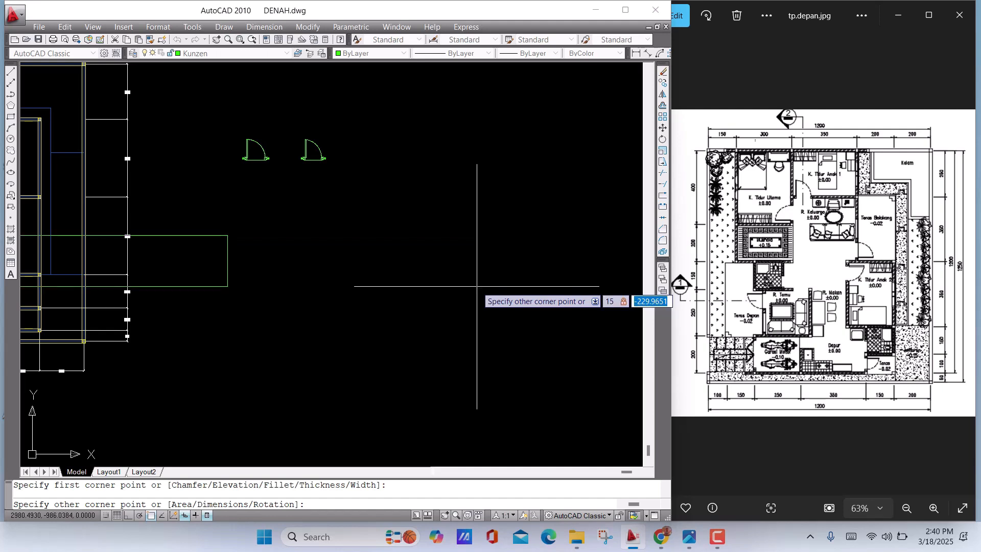
text(15,110)
key(Return)
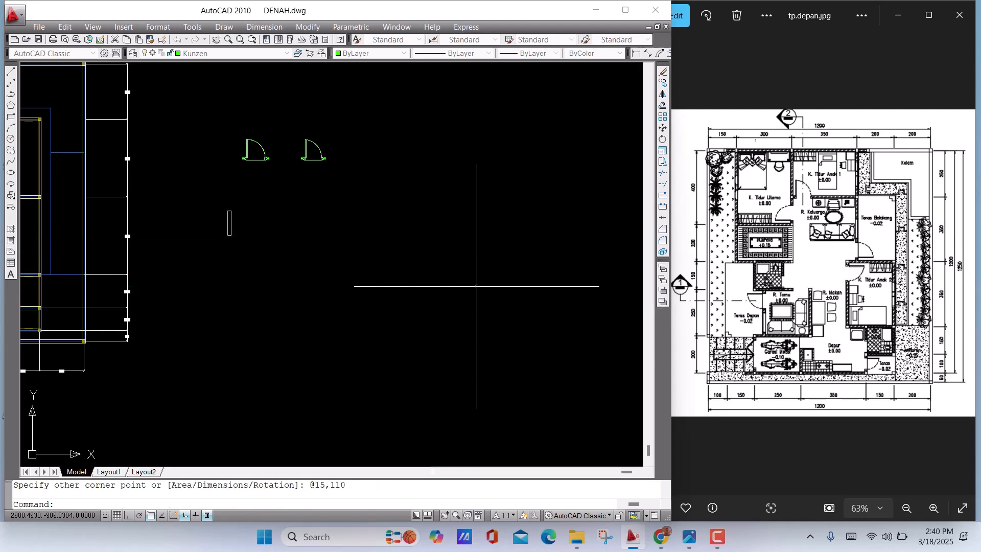
scroll(204, 164, up, 3)
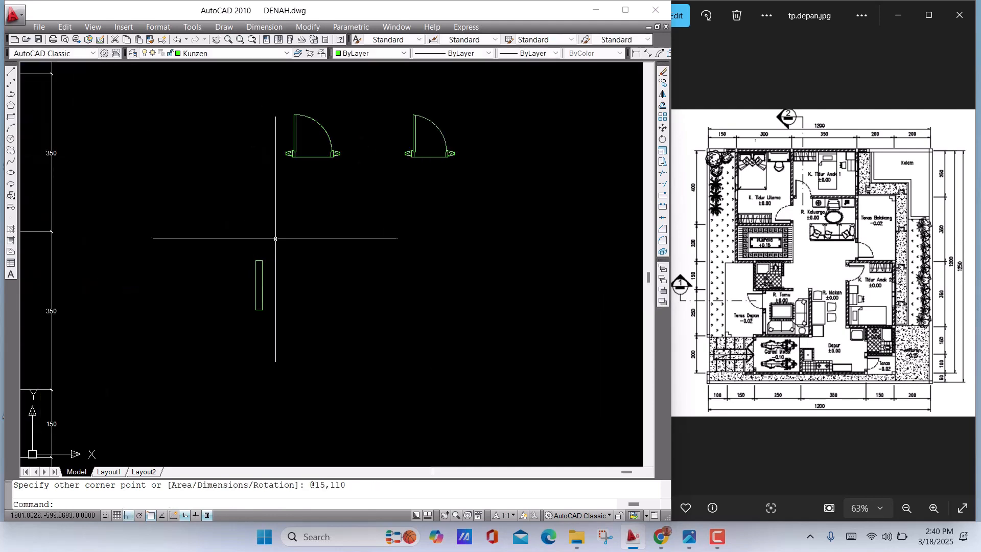
scroll(289, 266, down, 2)
key(ctrl+z)
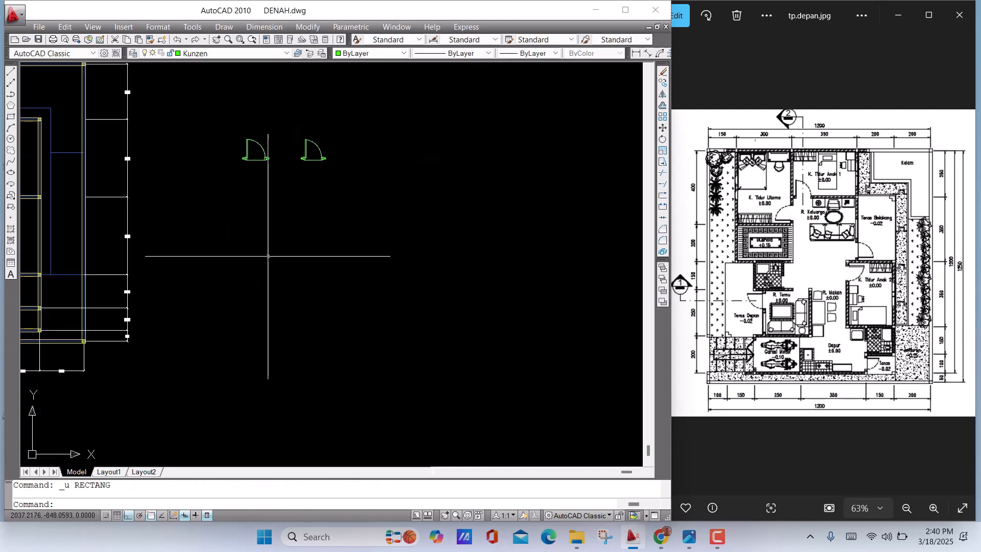
Draw a 110 by 15 unit rectangle in the empty space below the two door symbols
middle_drag(267, 257, 240, 246)
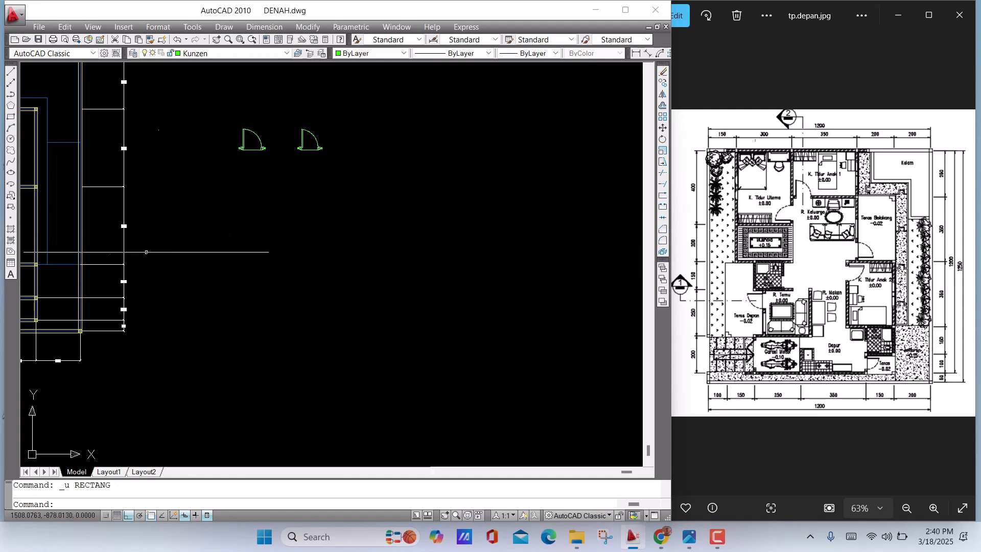
click(10, 117)
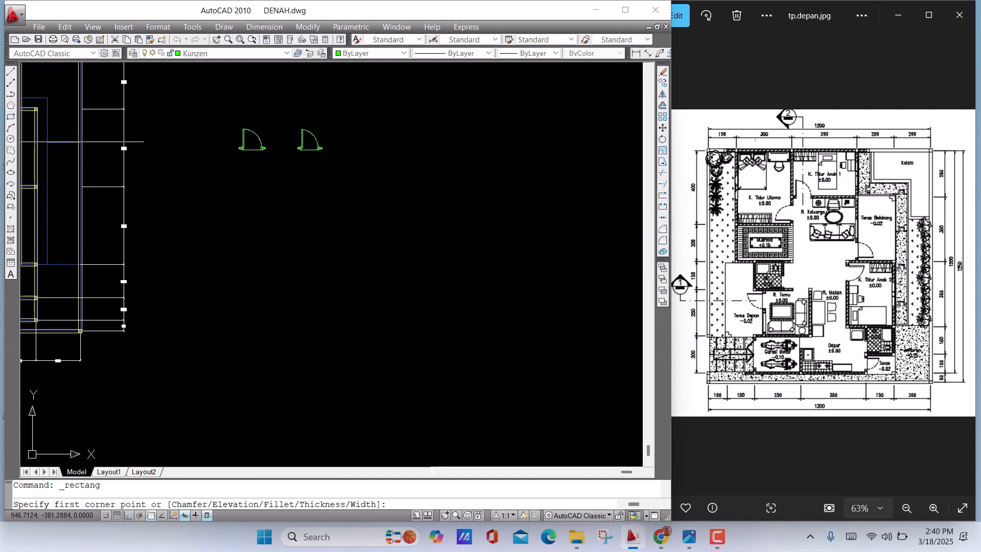
click(256, 231)
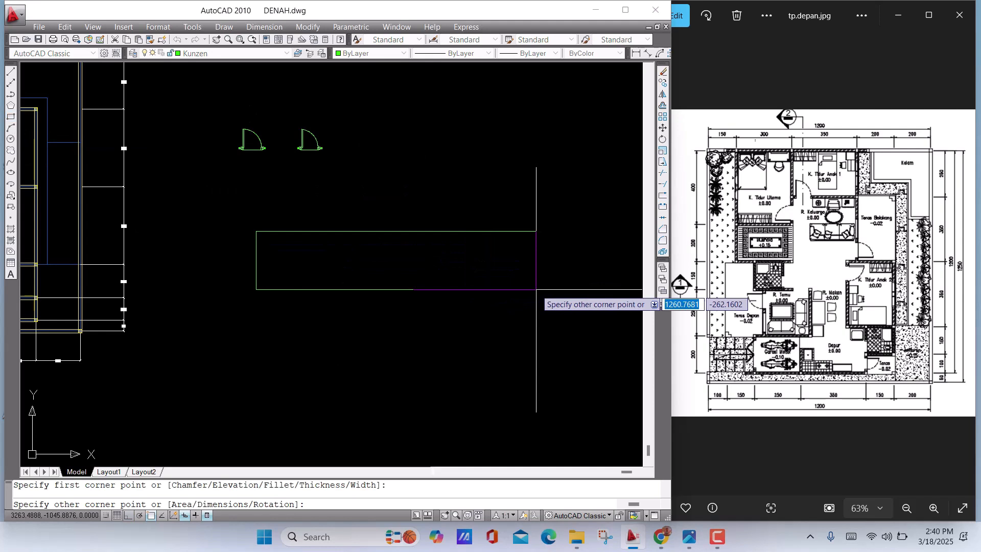
text(110)
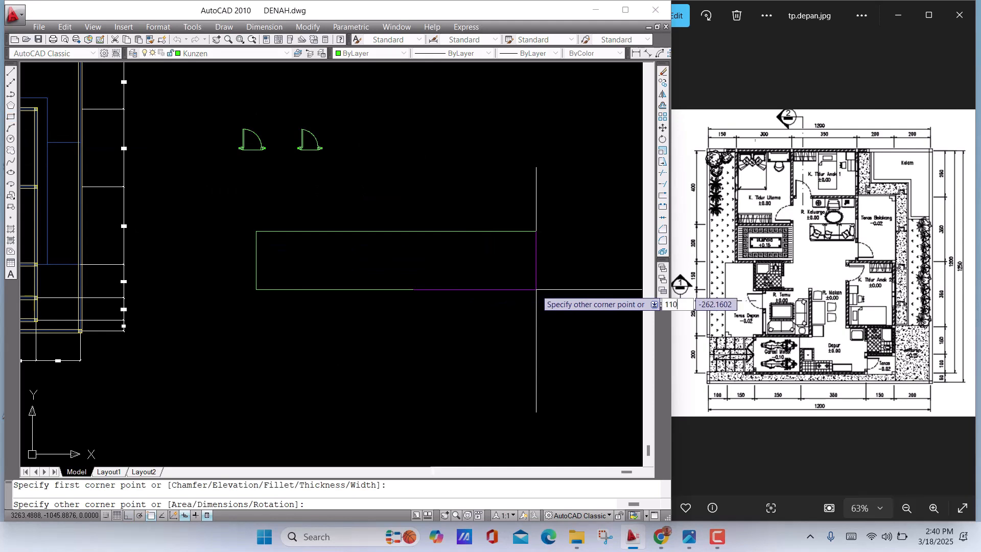
key(Tab)
text(15)
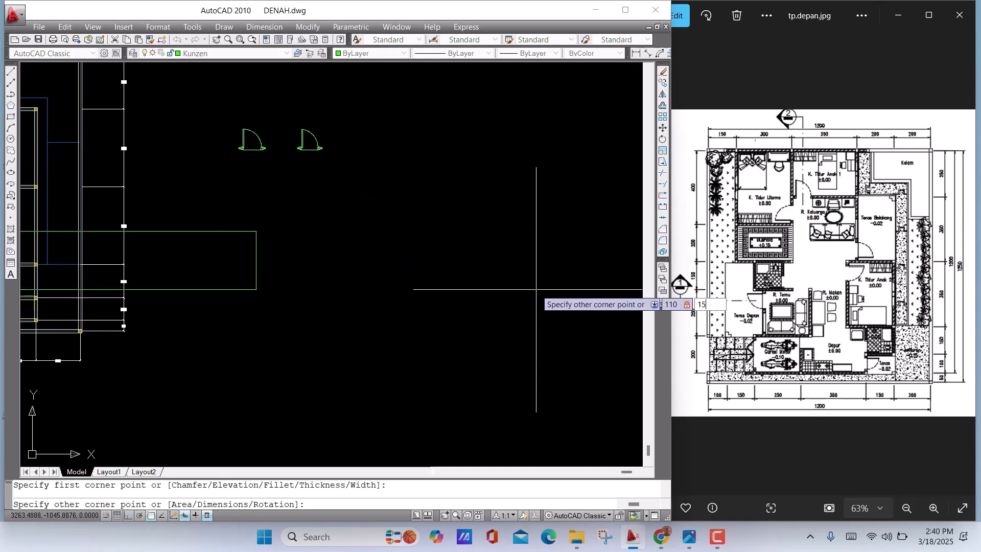
key(Return)
Draw a vertical line over the new rectangle's left edge, from its upper-left corner to its lower-left corner
scroll(239, 222, up, 5)
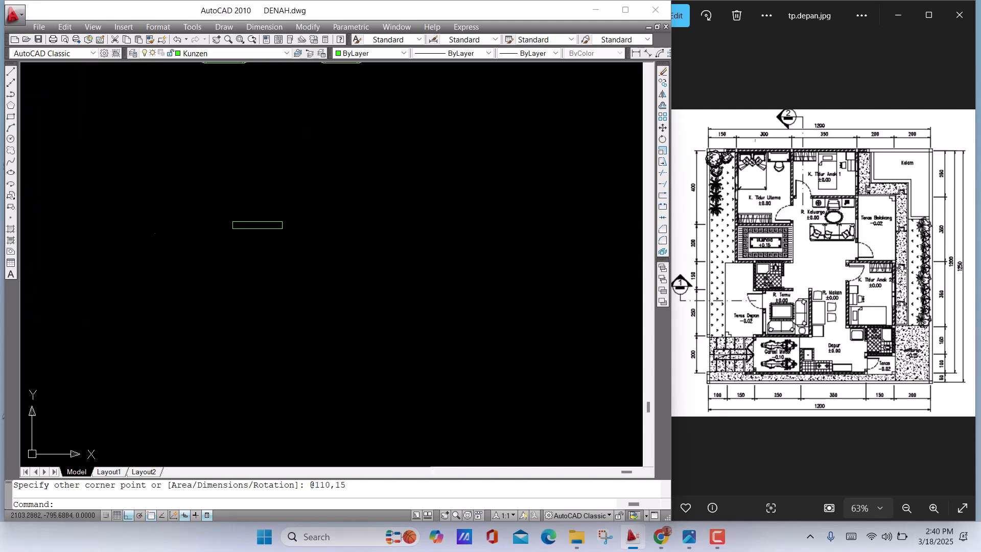
scroll(239, 222, up, 4)
middle_drag(263, 229, 447, 225)
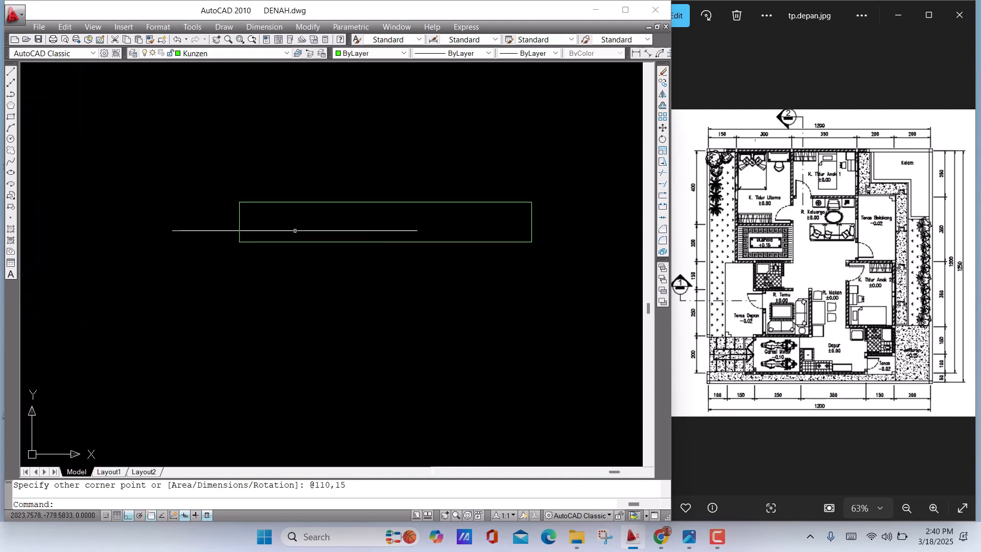
scroll(296, 230, up, 4)
middle_drag(191, 230, 233, 244)
scroll(222, 229, down, 5)
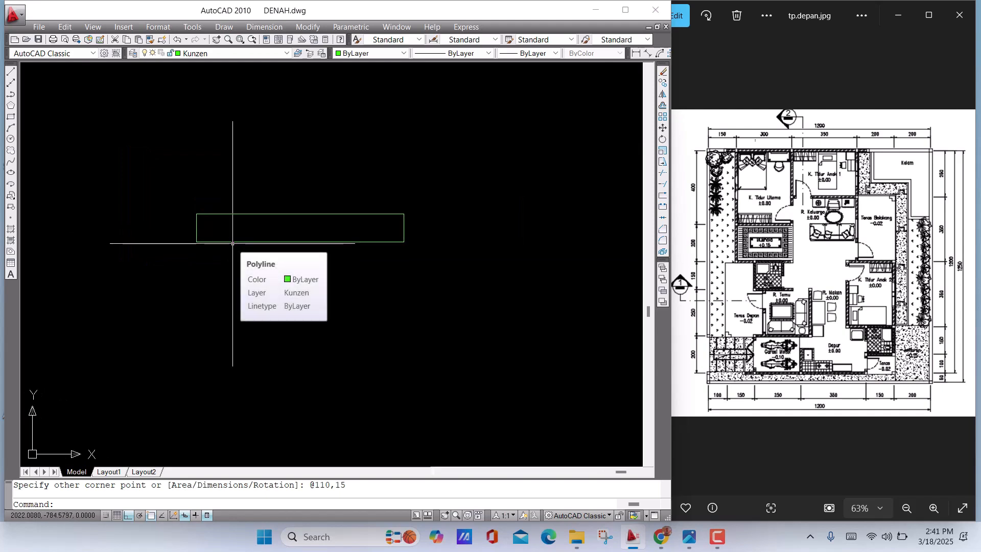
scroll(204, 225, up, 8)
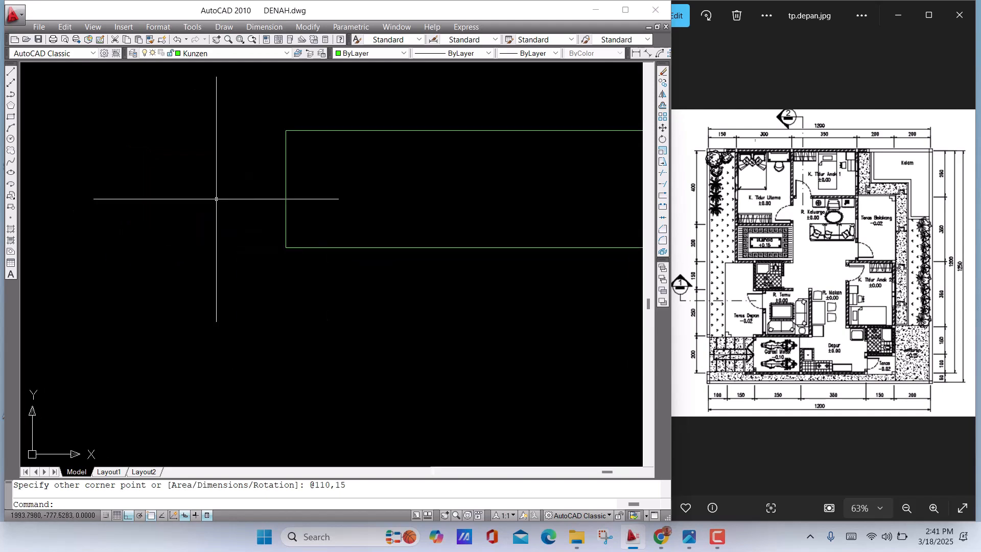
scroll(231, 227, down, 7)
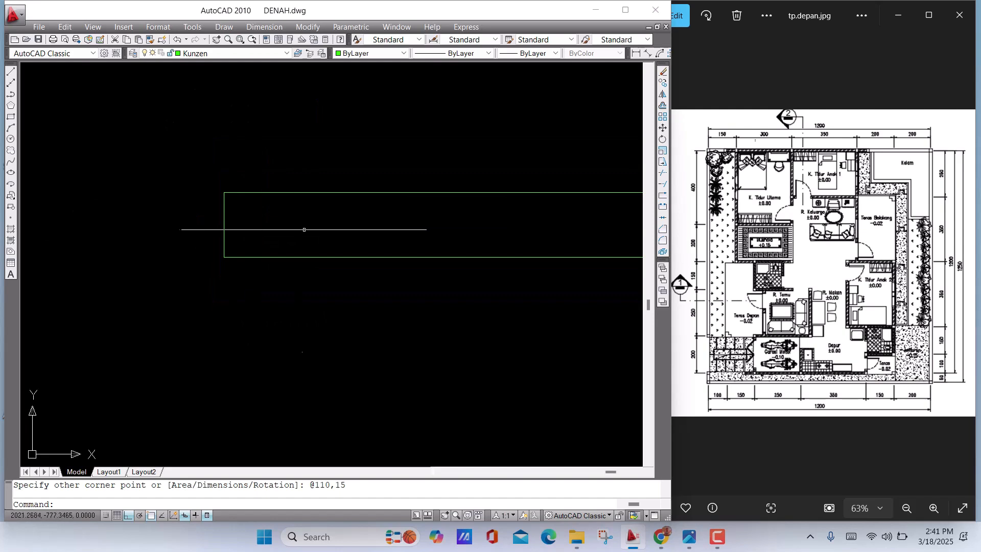
middle_drag(305, 230, 226, 235)
scroll(225, 235, down, 1)
scroll(169, 226, up, 1)
text(k)
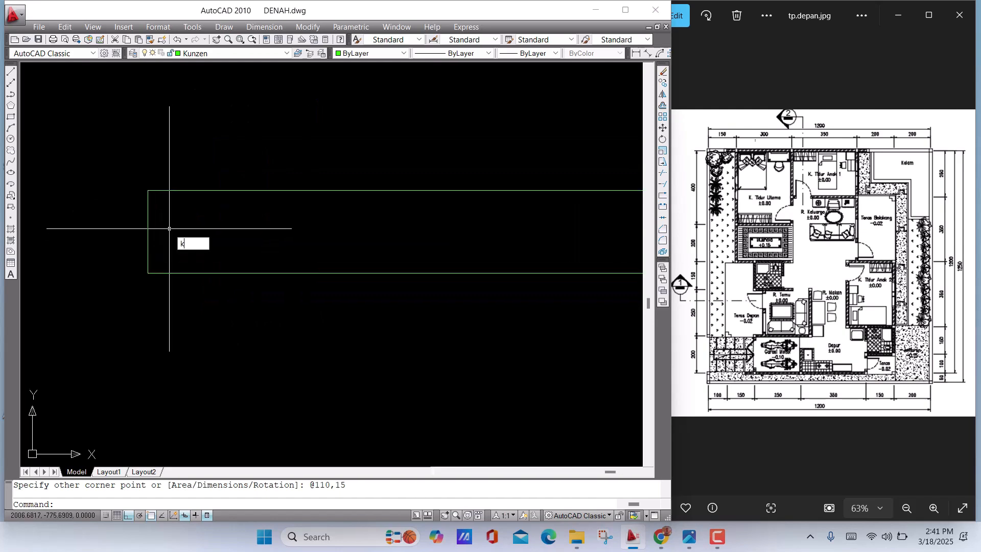
key(Escape)
text(l)
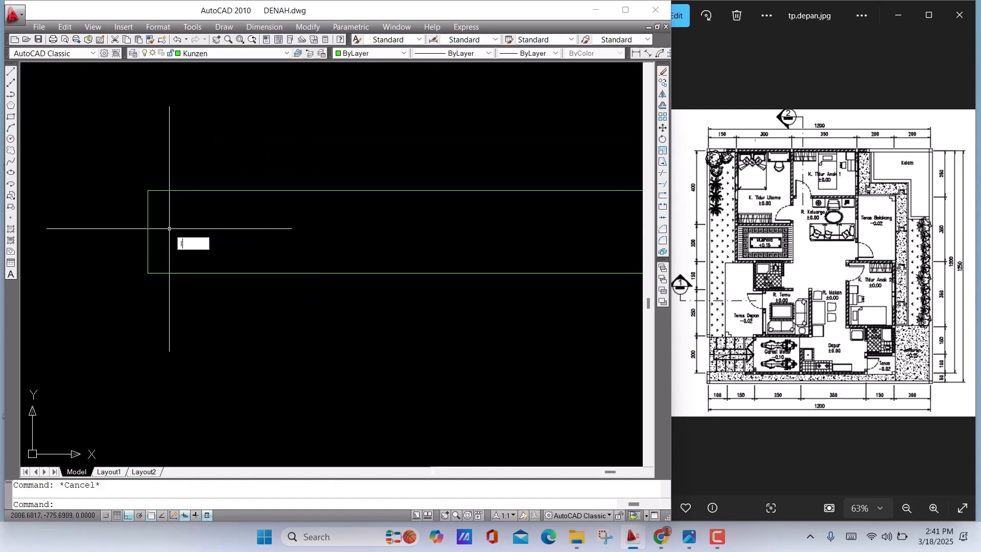
key(Return)
click(147, 190)
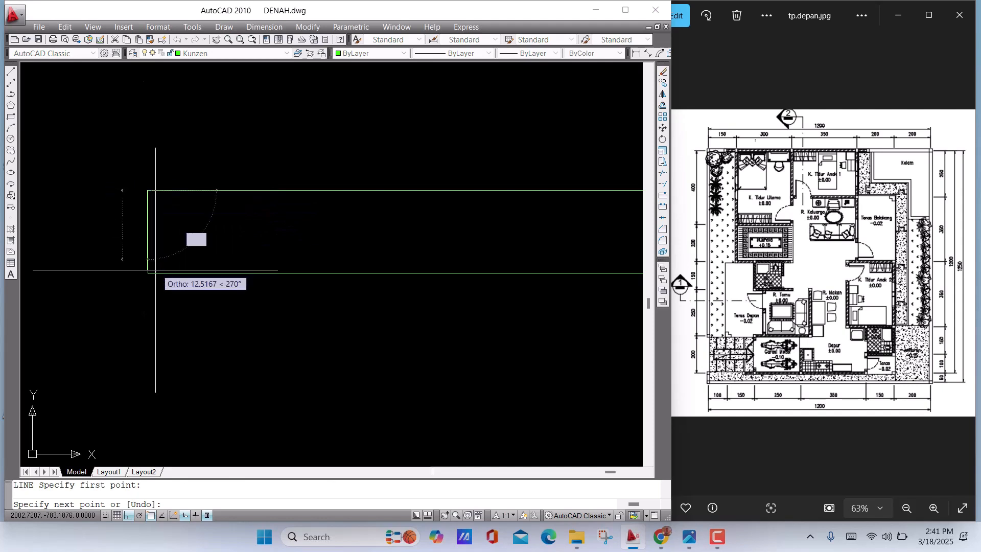
key(Return)
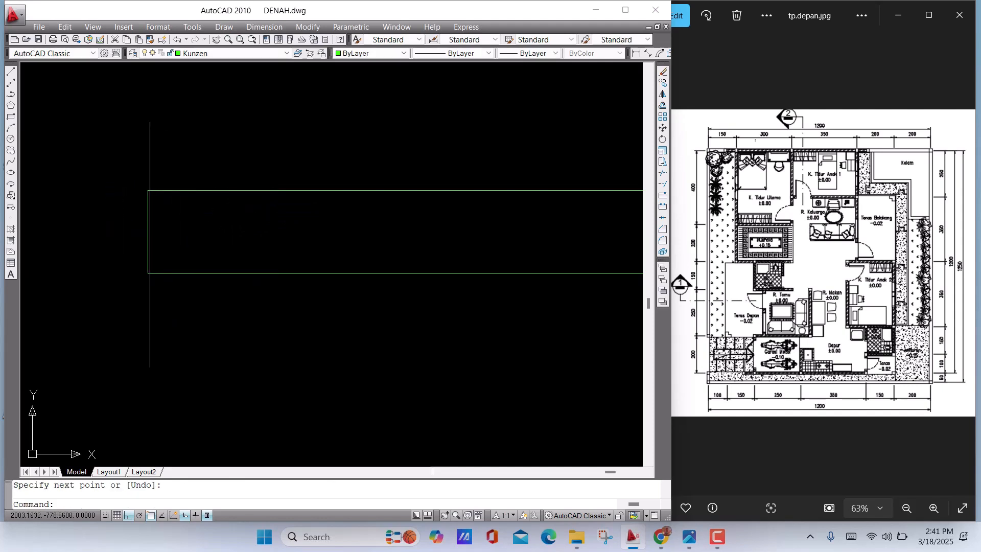
Move the line on the rectangle's left edge 5 units to the right, inside the rectangle
click(149, 249)
click(146, 249)
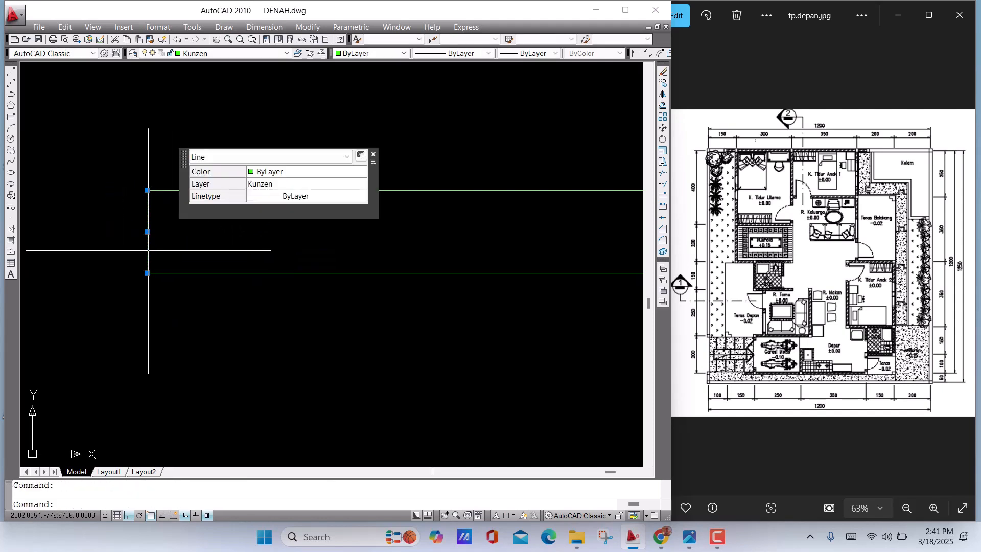
text(m)
key(Return)
click(186, 239)
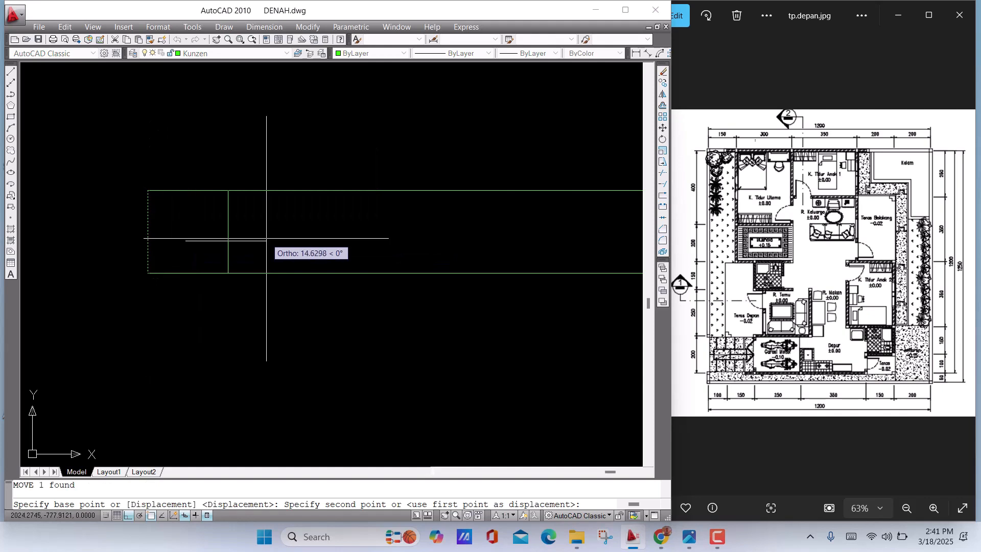
text(5)
key(Return)
Mirror the inner vertical line about the vertical axis through the rectangle's bottom-edge midpoint, keeping the original
click(192, 242)
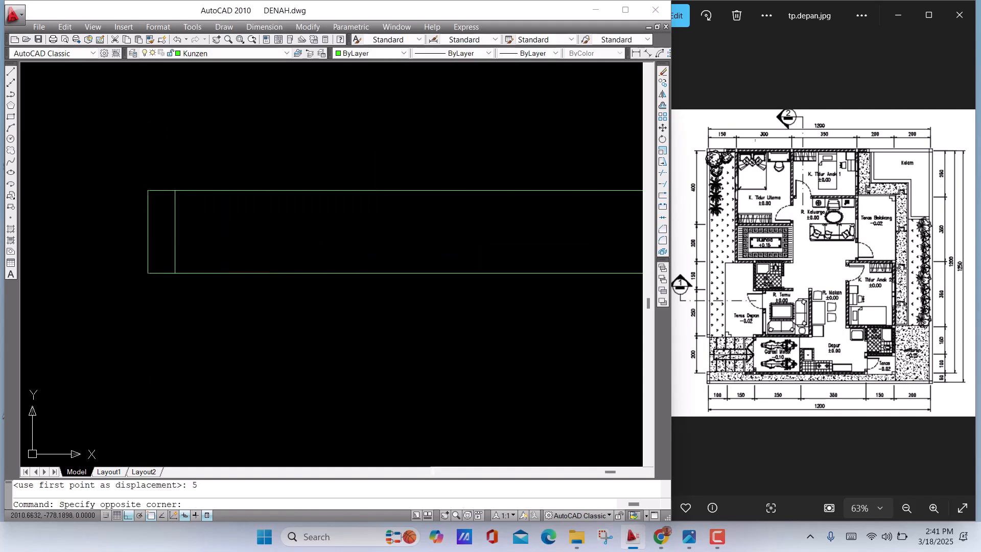
click(154, 216)
scroll(322, 276, down, 4)
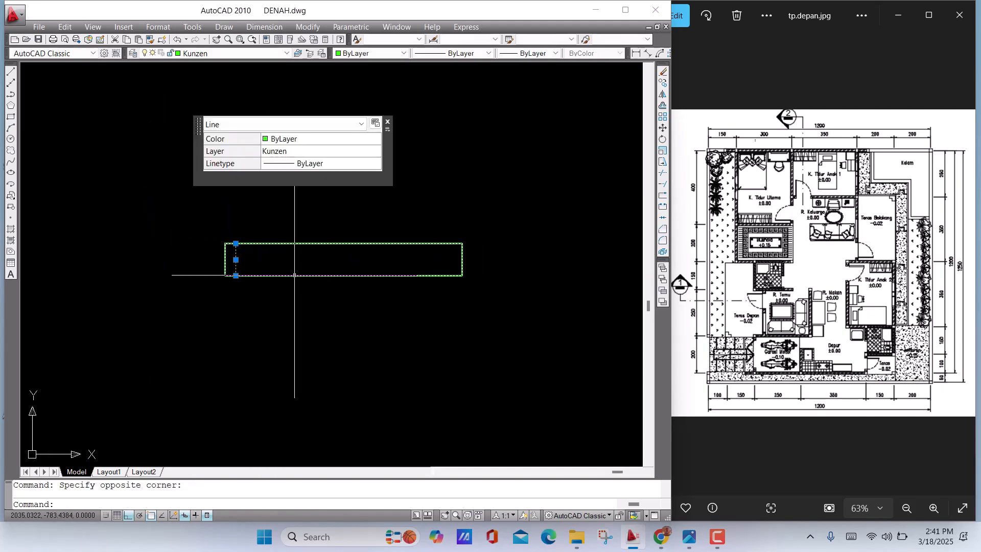
text(mi)
key(Return)
click(343, 275)
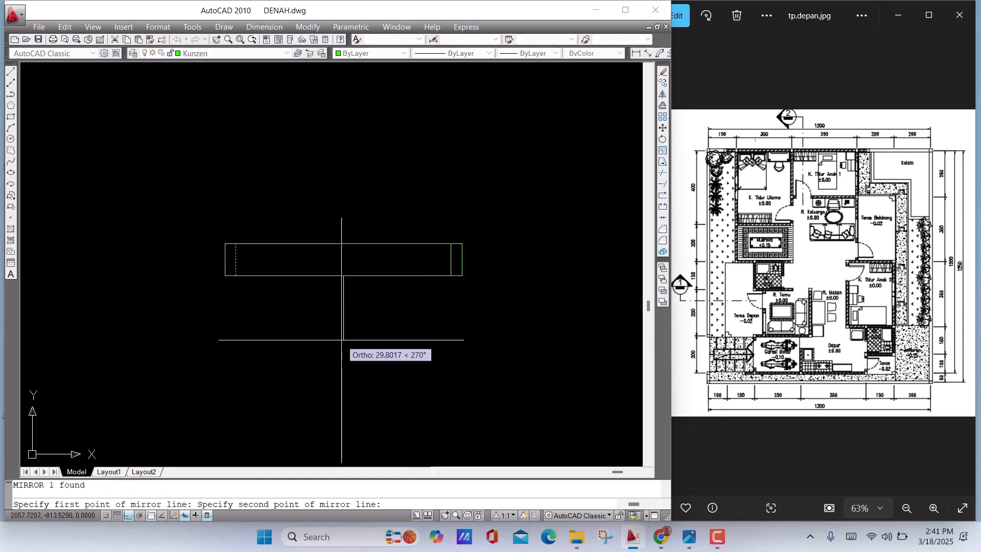
click(342, 340)
key(Return)
Explode the 110 by 15 unit rectangle into separate lines and check that its upper edge selects individually
scroll(344, 282, up, 3)
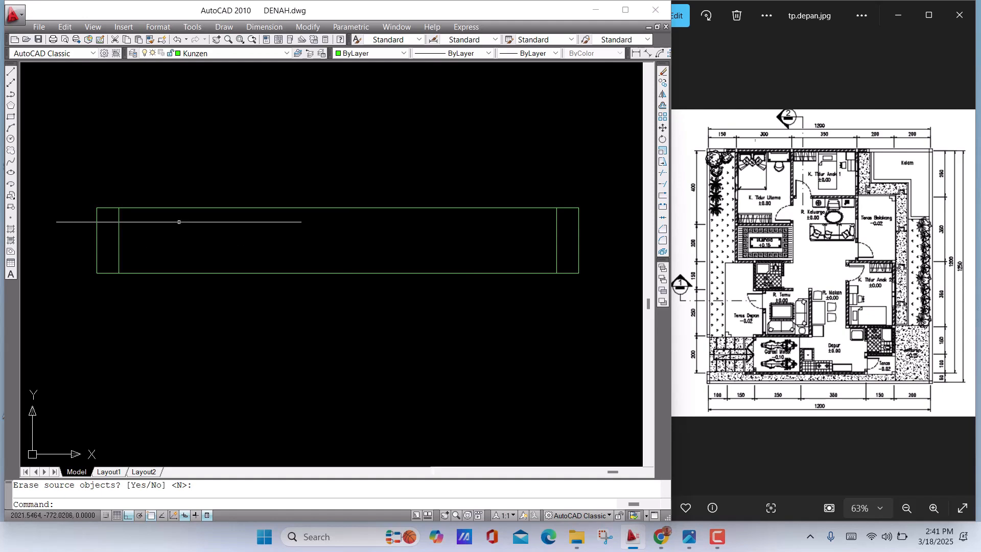
scroll(179, 221, up, 4)
middle_drag(273, 219, 457, 231)
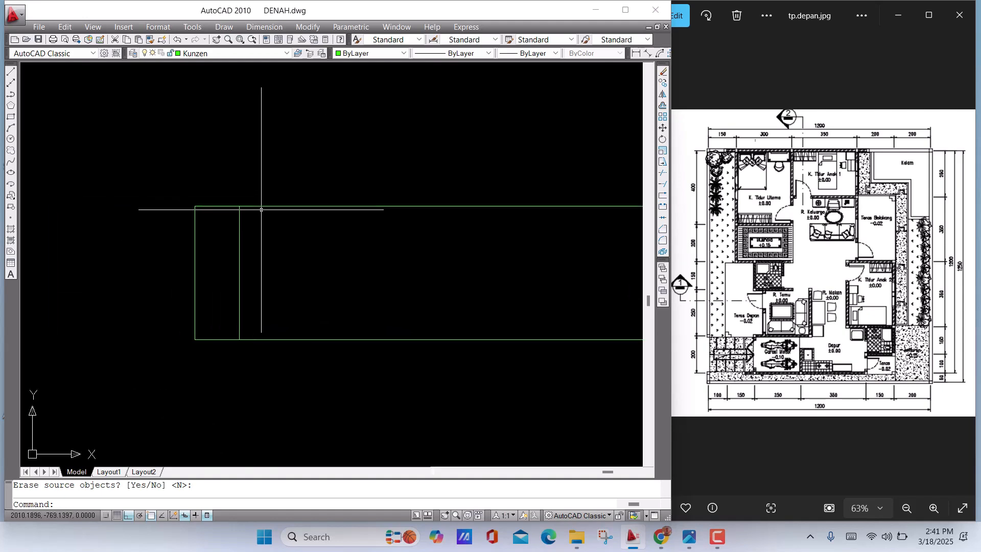
middle_drag(265, 217, 234, 197)
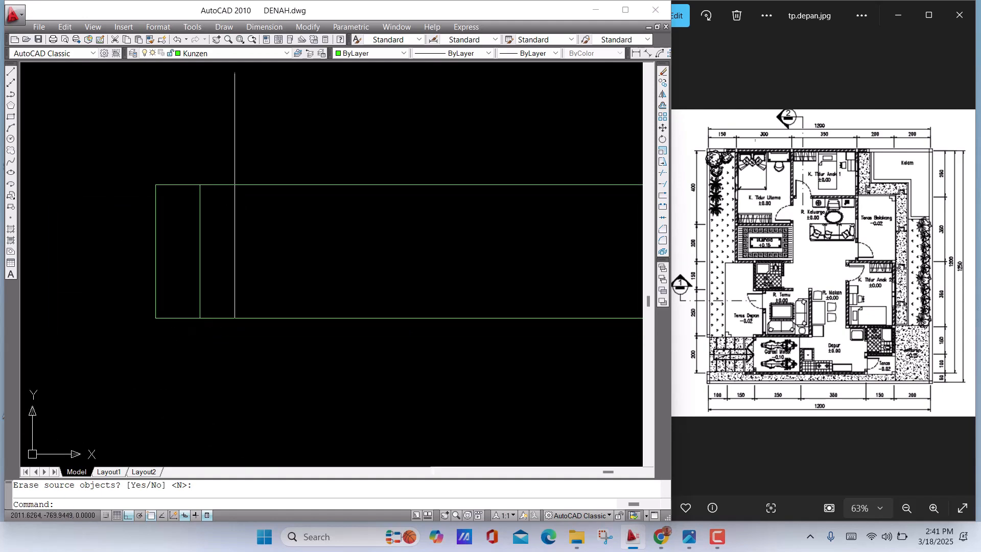
click(259, 193)
click(237, 159)
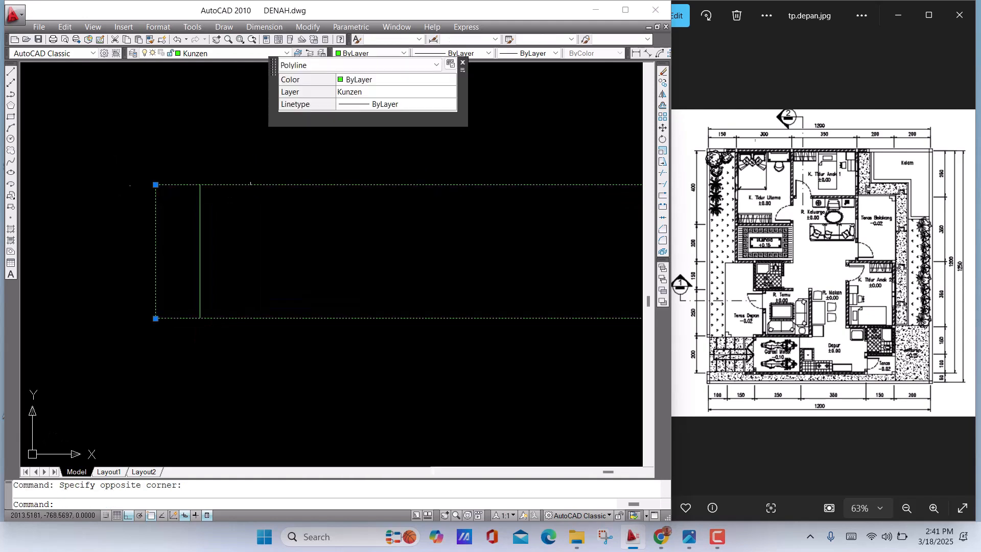
scroll(350, 216, down, 6)
middle_drag(423, 217, 319, 221)
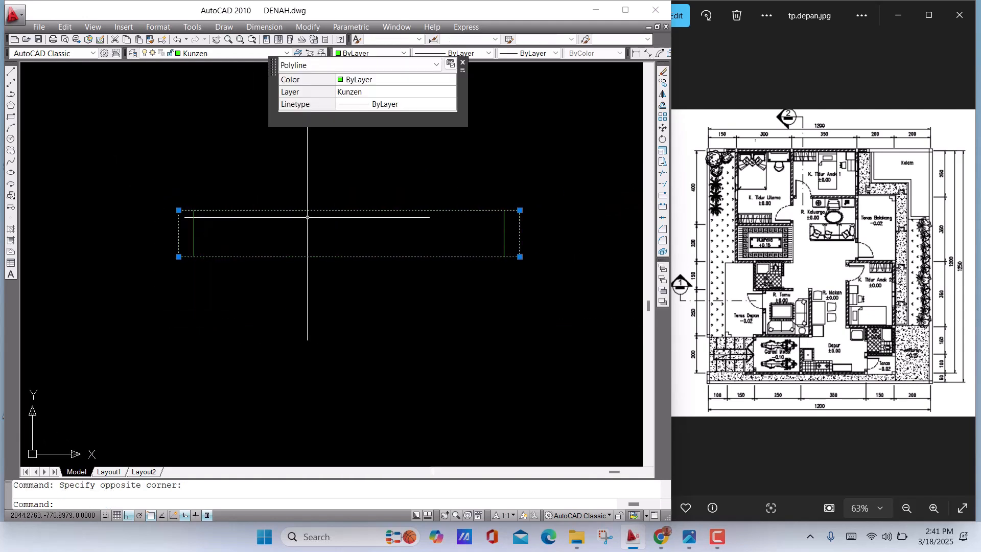
scroll(283, 216, up, 2)
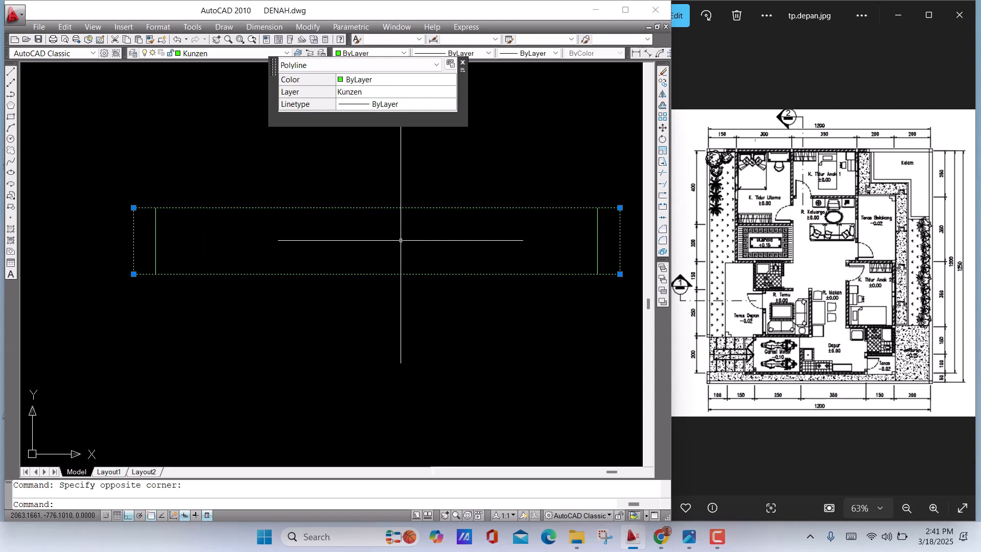
mouse_move(306, 240)
middle_down()
mouse_move(223, 240)
mouse_move(333, 260)
middle_up()
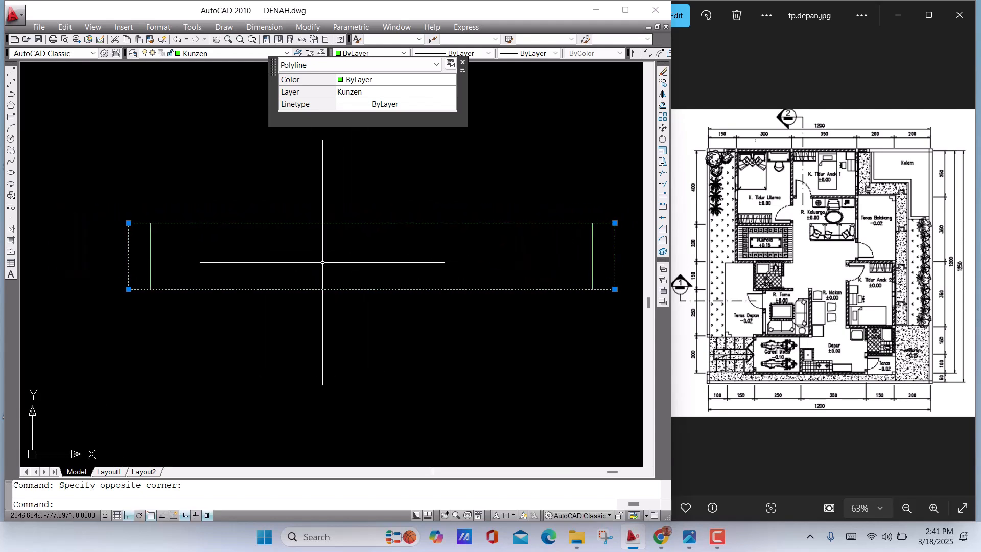
text(x)
key(Return)
middle_drag(347, 252, 373, 251)
click(372, 251)
click(340, 193)
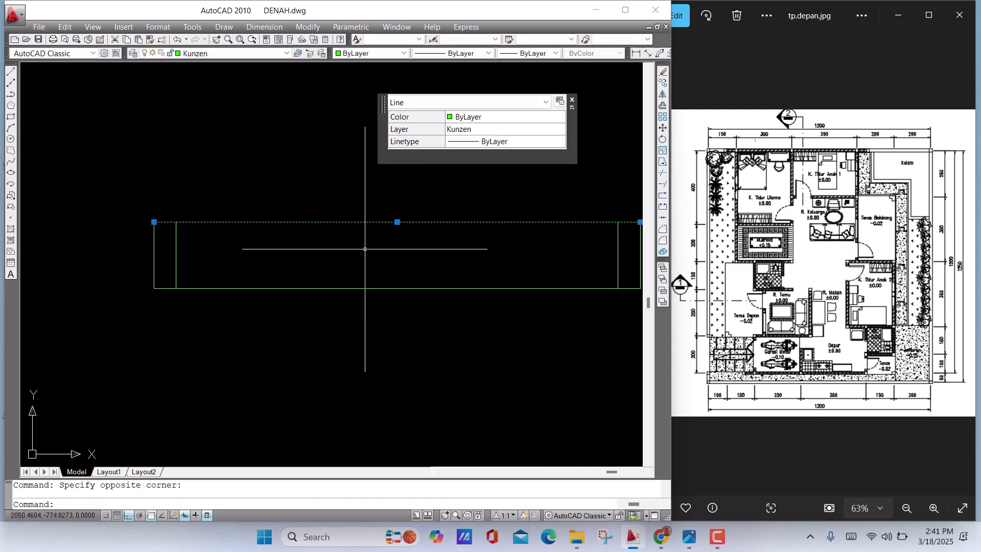
key(Escape)
Offset the rectangle's upper edge 2 units downward, into the frame
middle_drag(360, 248, 337, 248)
text(o)
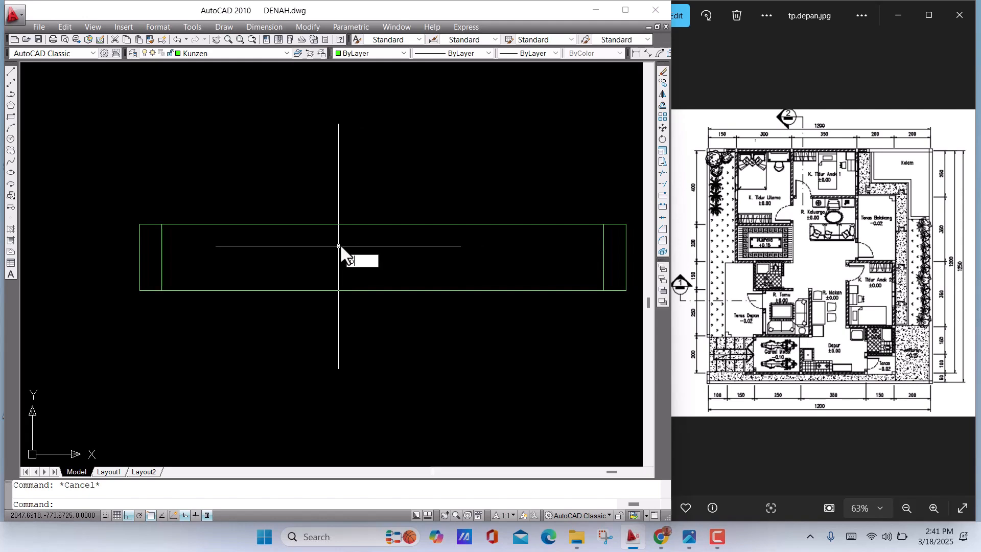
key(Return)
text(2)
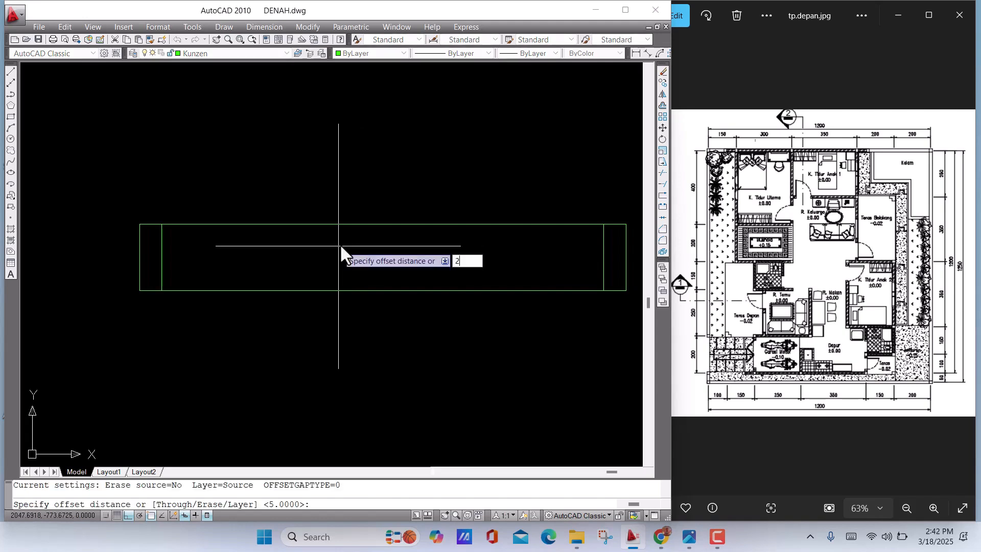
key(Return)
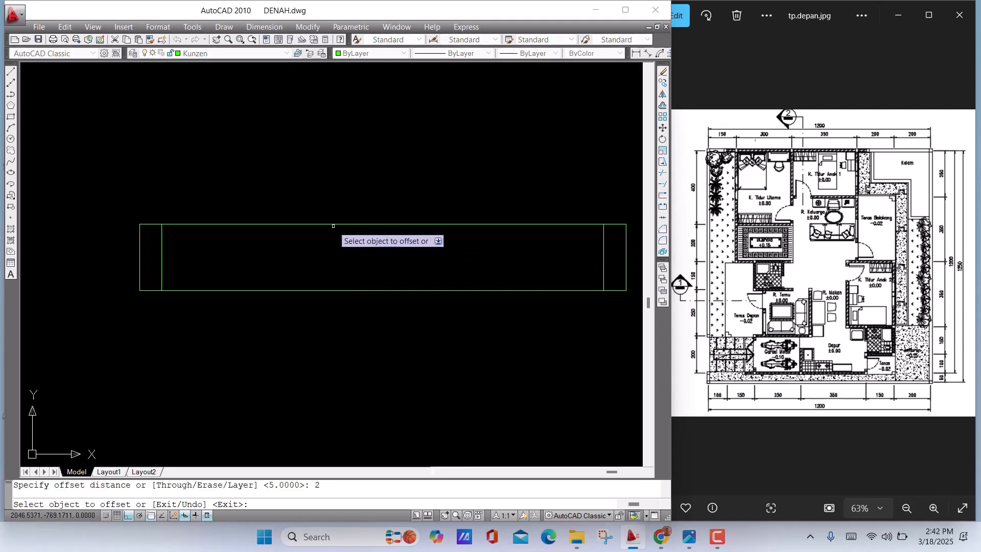
click(334, 226)
click(343, 271)
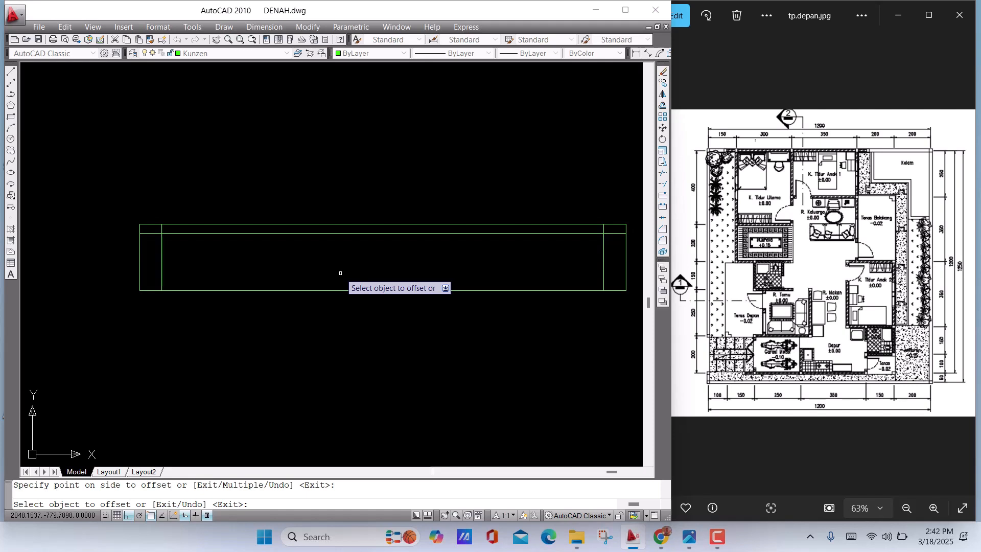
click(718, 537)
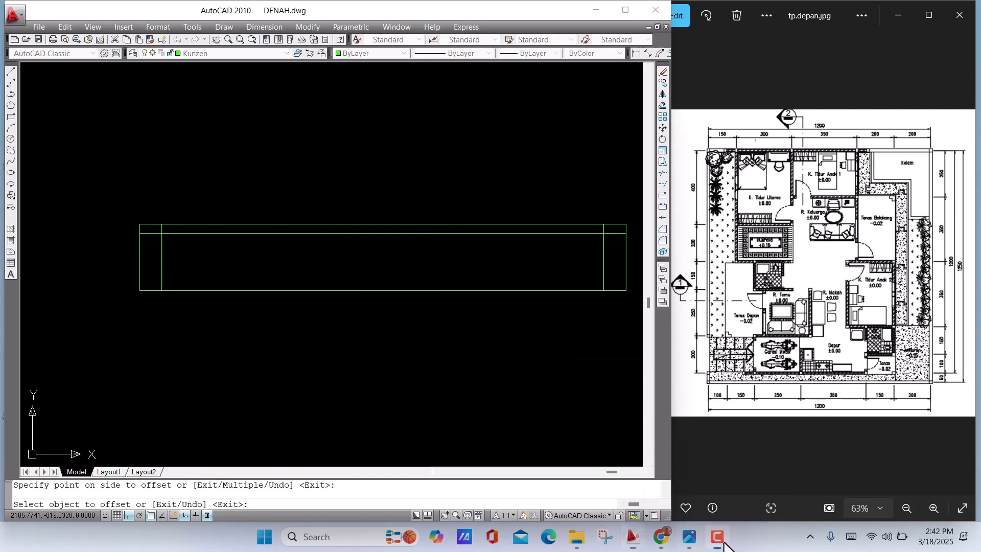